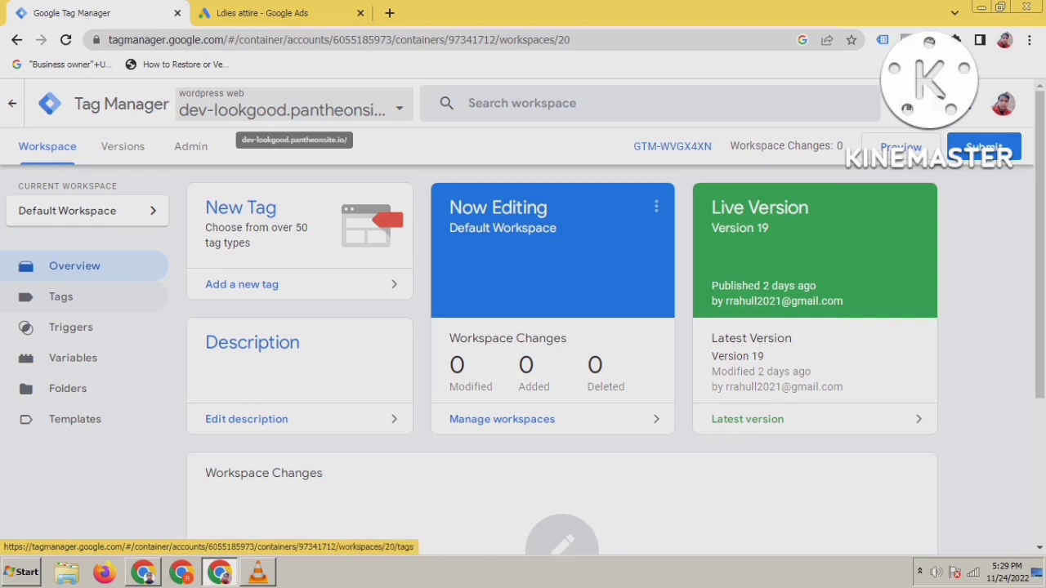
Step: Switch from Google Tag Manager to the Google Ads account's new conversion action page
click(262, 13)
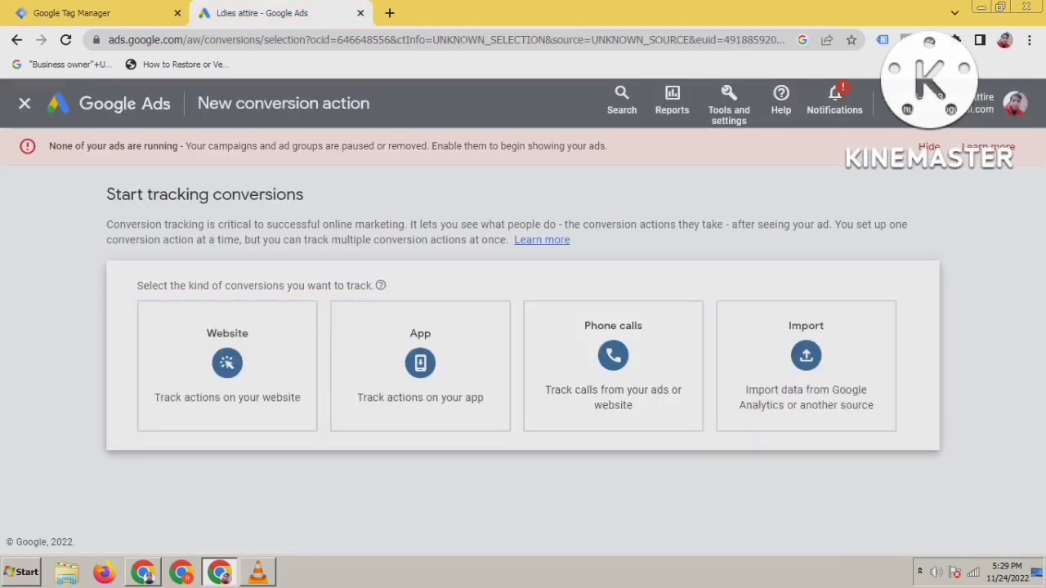
click(95, 13)
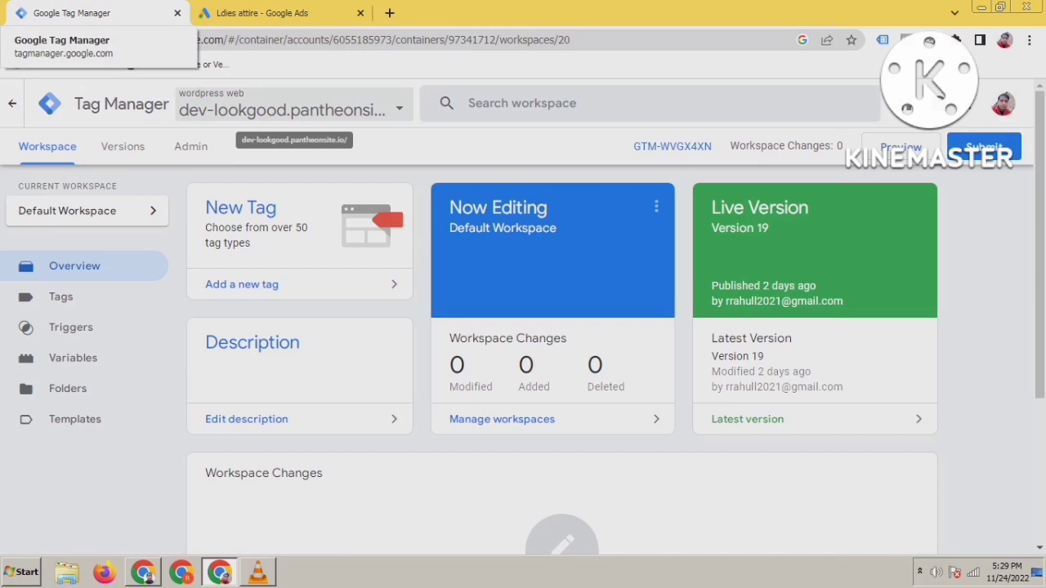
click(278, 14)
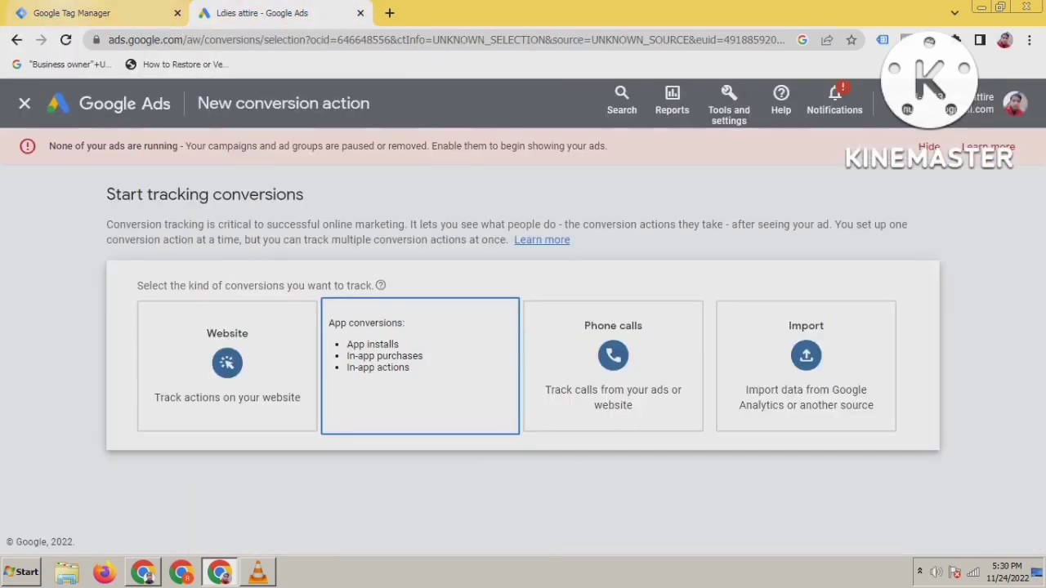
click(96, 13)
key(ctrl+Tab)
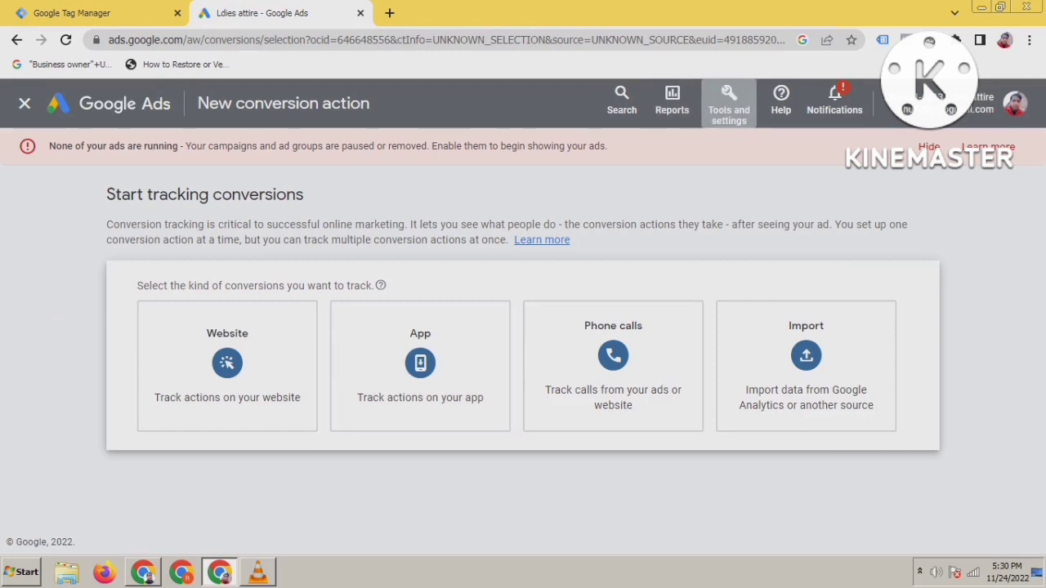
Step: Go to the account's conversions summary and start a new conversion action that tracks actions on a website
click(729, 102)
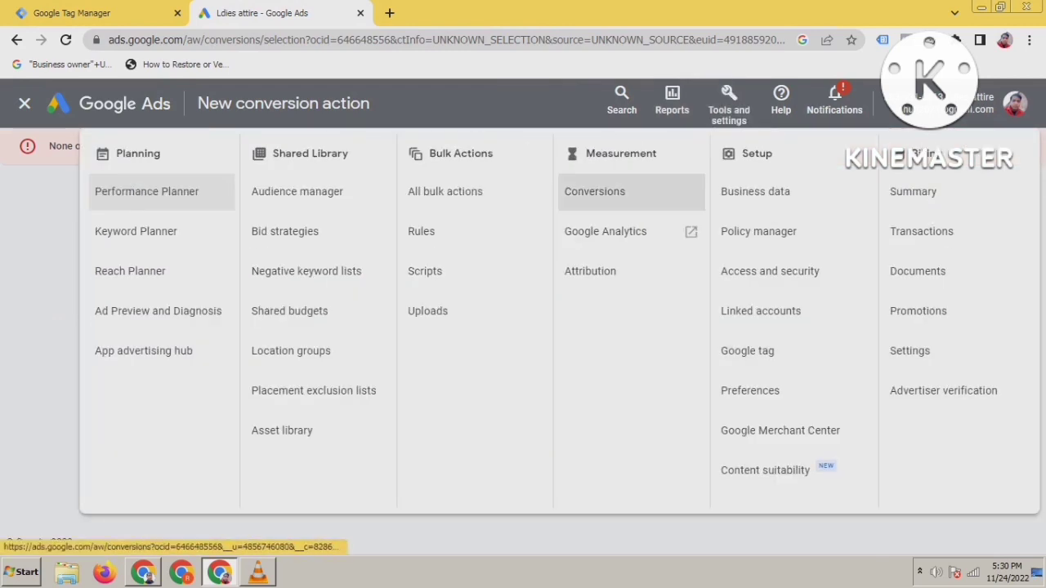
click(594, 192)
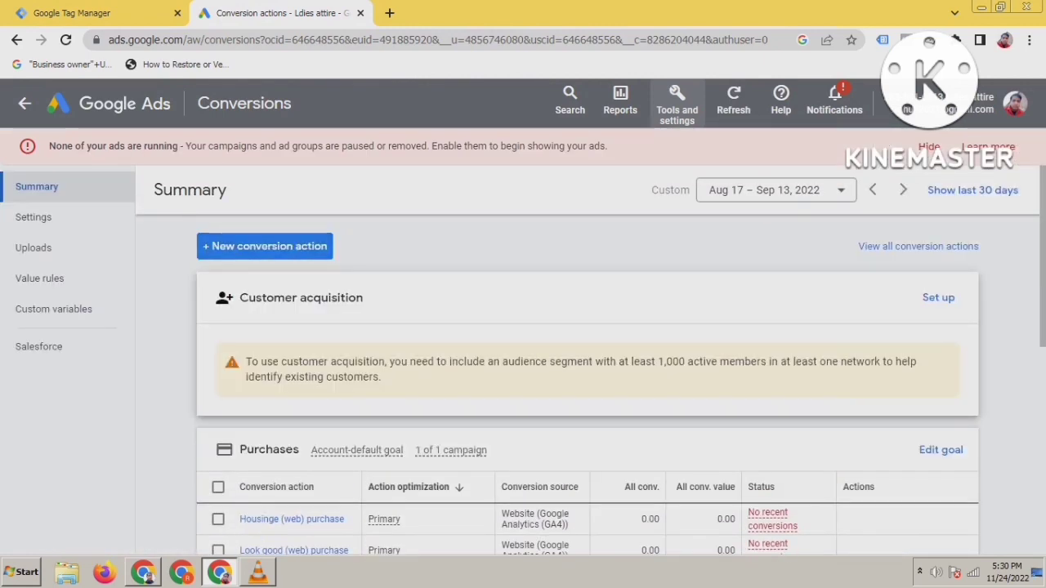
click(264, 246)
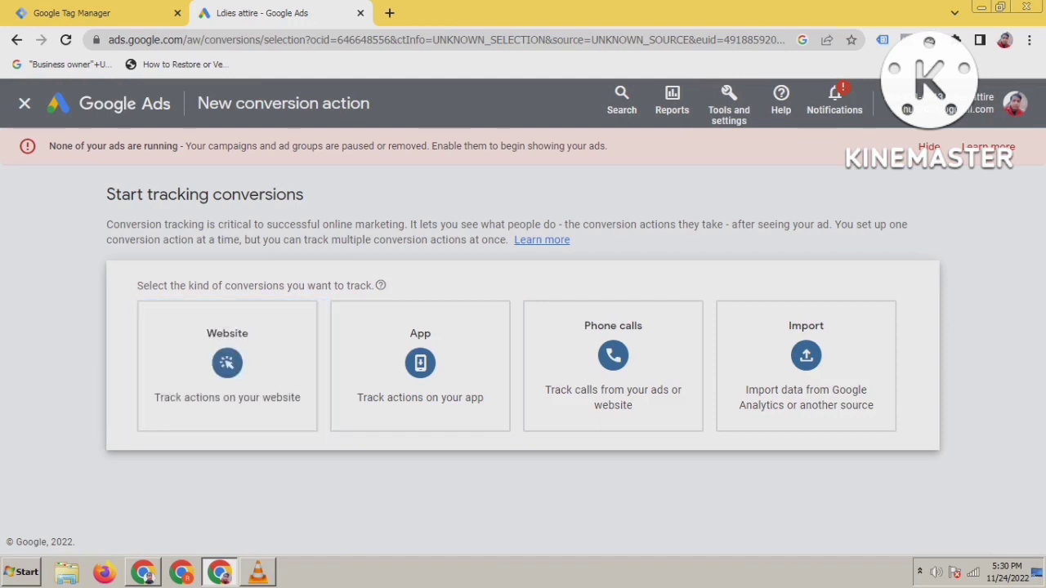
click(228, 365)
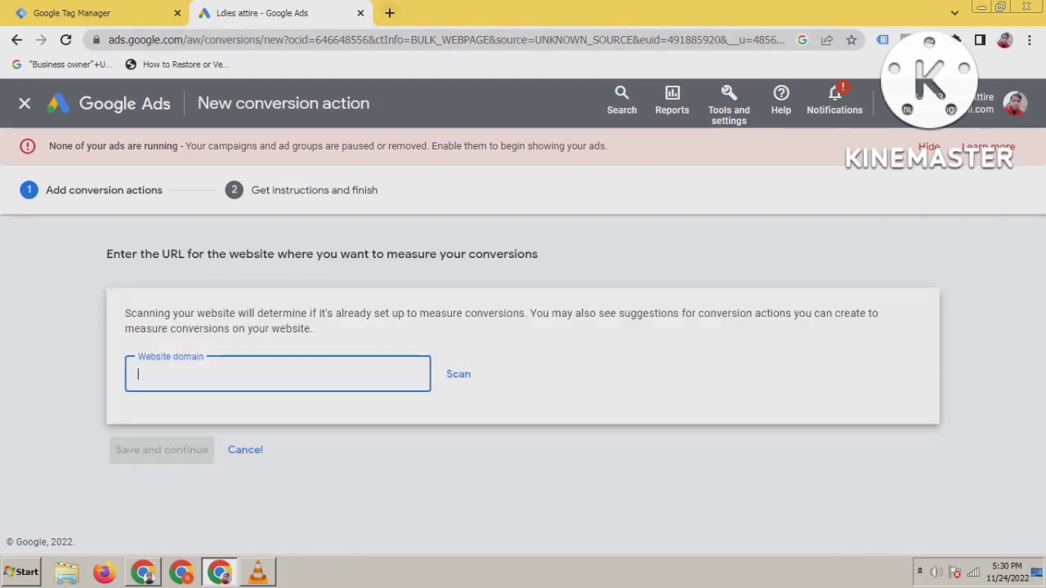
Step: Open the Look Good store's Almond Milk Lotion page in a new browser tab and copy the site's base URL
key(ctrl+t)
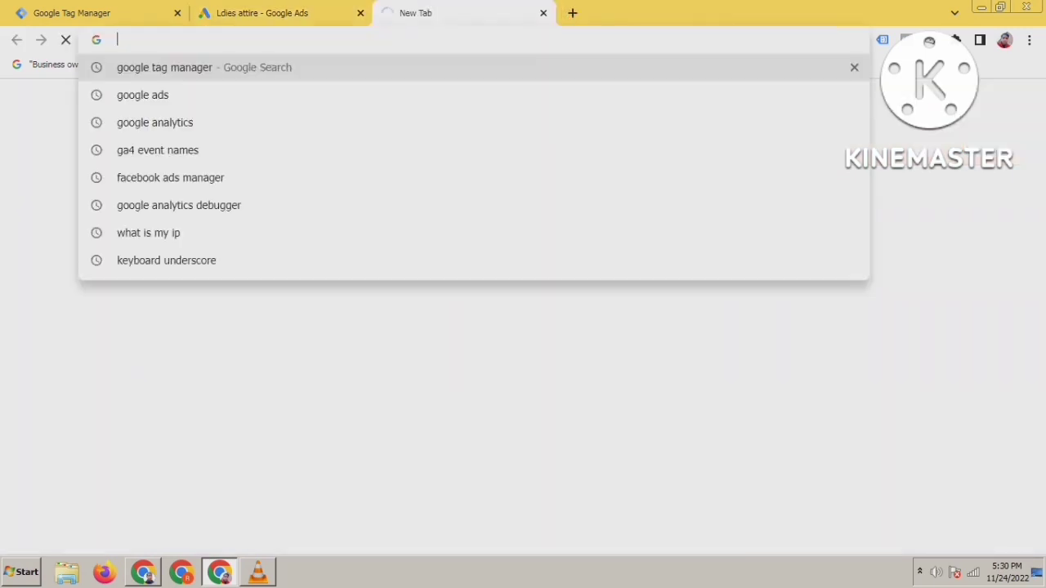
text(lo)
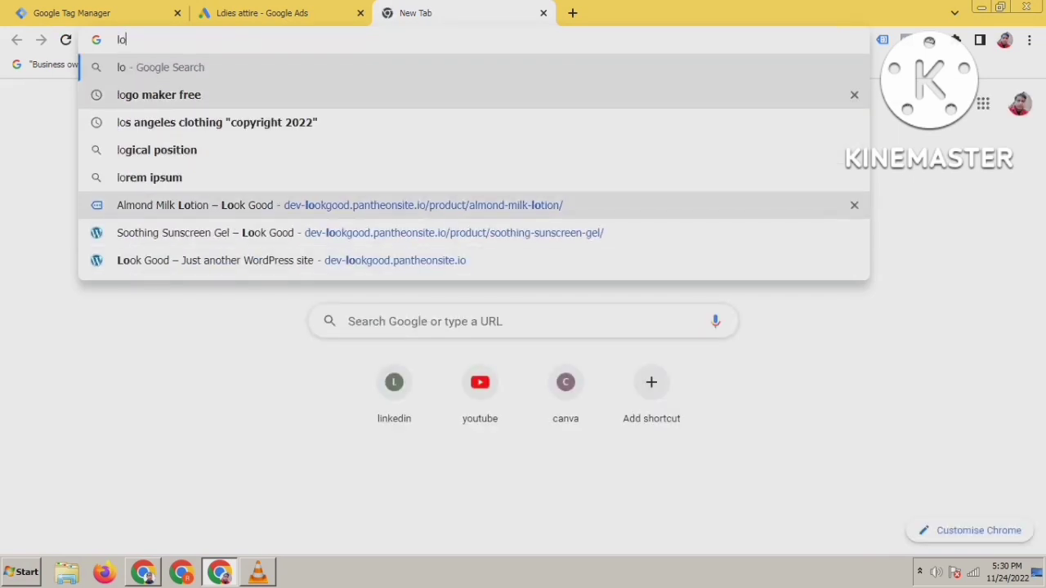
click(339, 205)
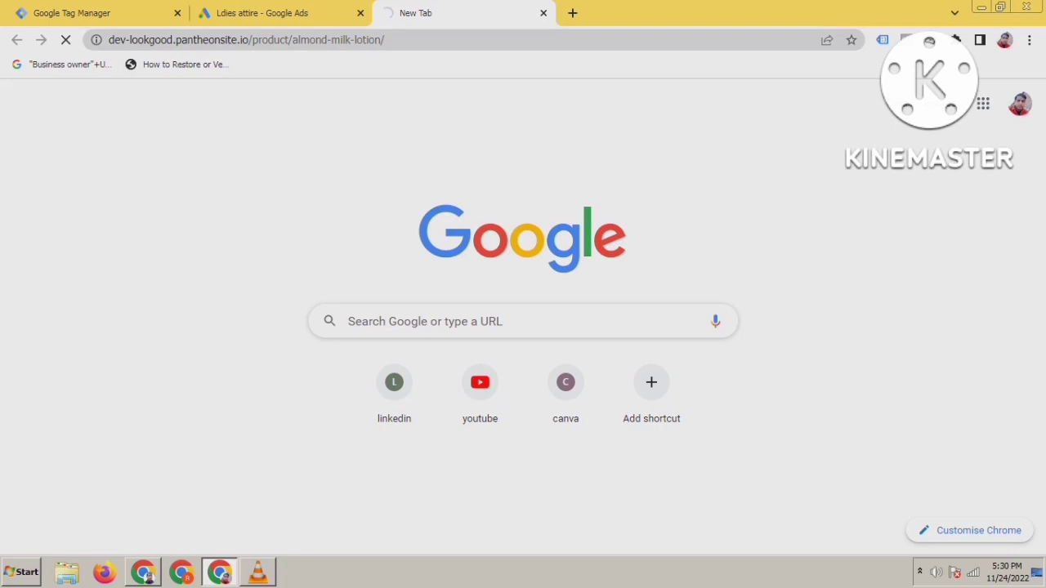
drag(249, 39, 107, 39)
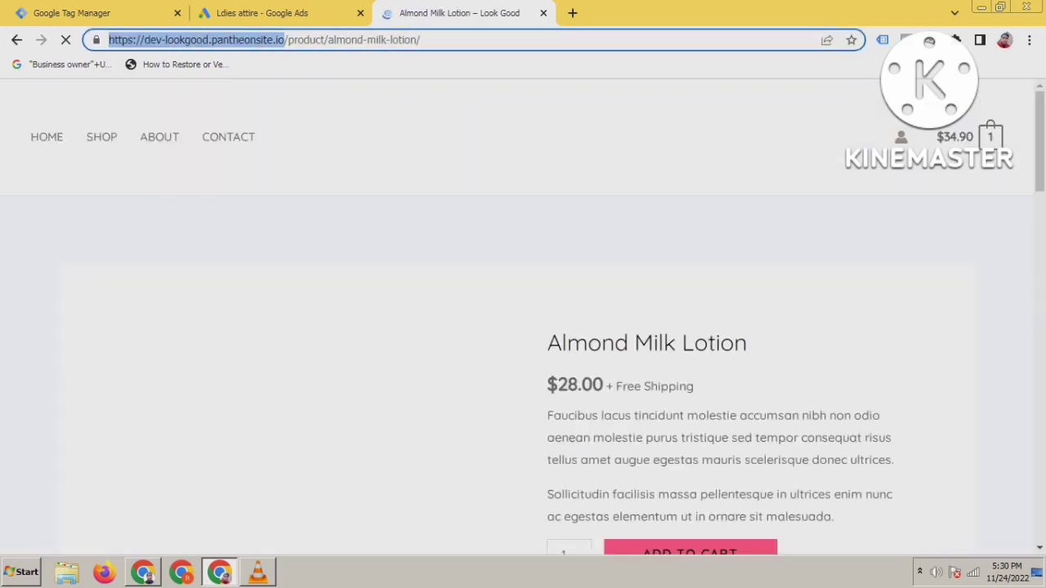
right_click(144, 34)
click(188, 85)
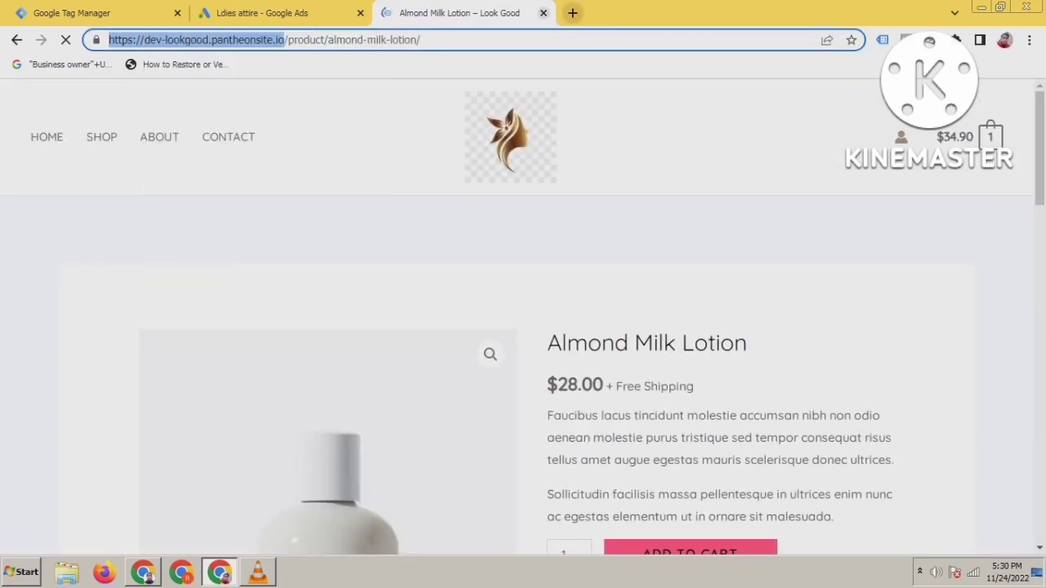
click(261, 13)
right_click(203, 374)
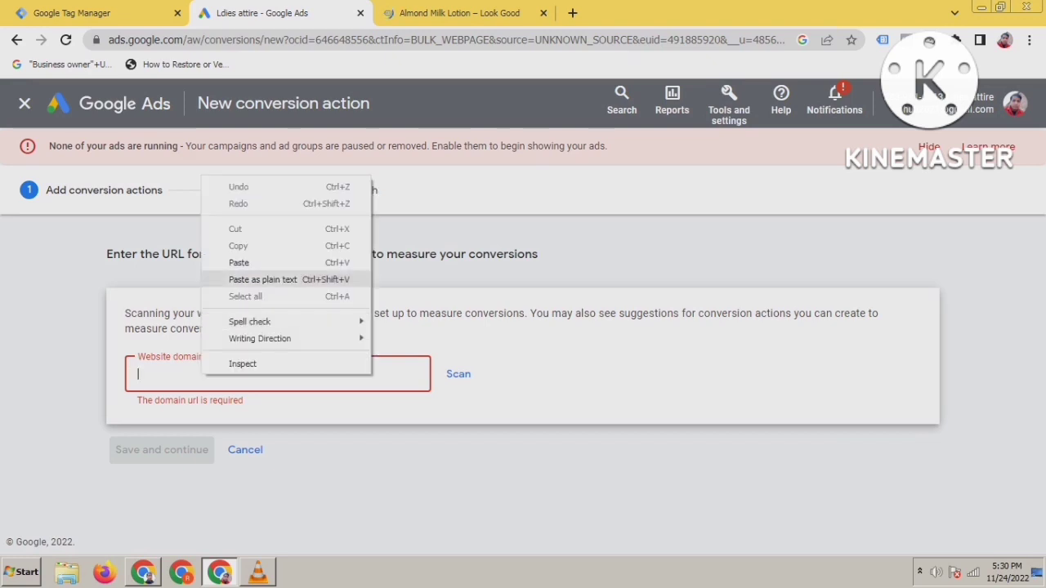
click(238, 262)
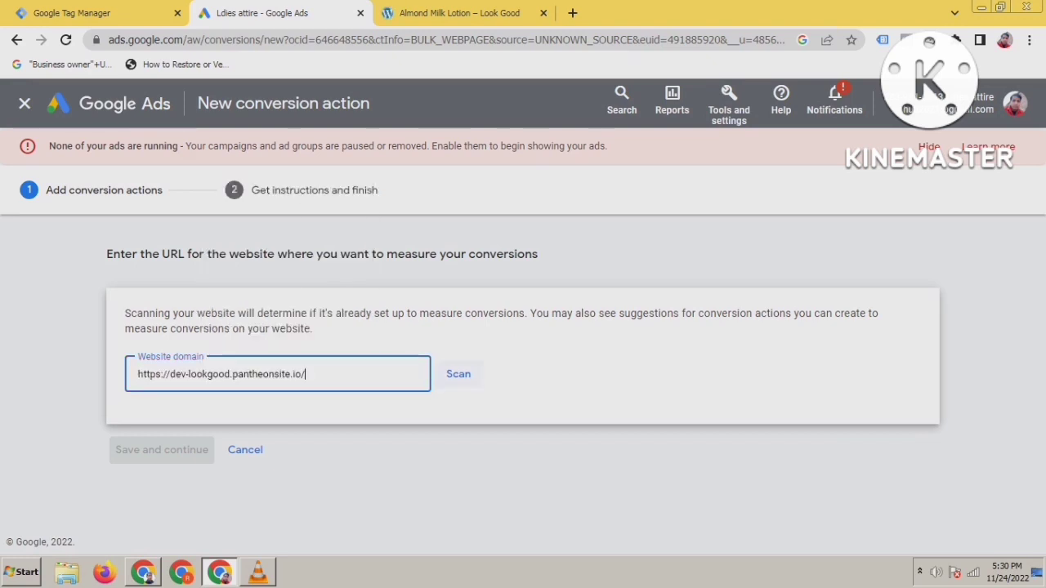
click(458, 373)
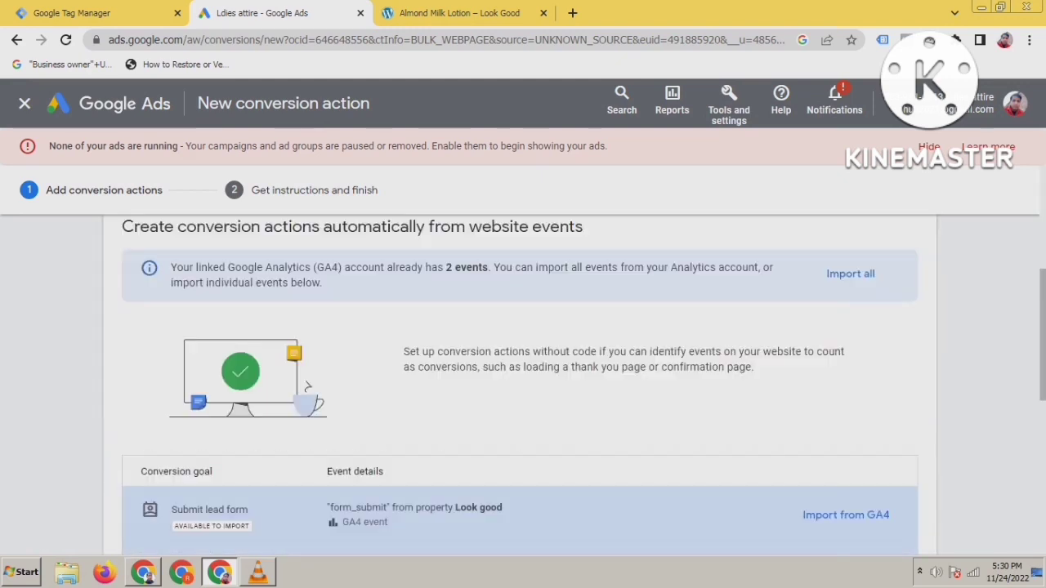
Step: Add a conversion action manually and set its goal category to Add to cart
scroll(519, 384, down, 3)
scroll(519, 385, down, 3)
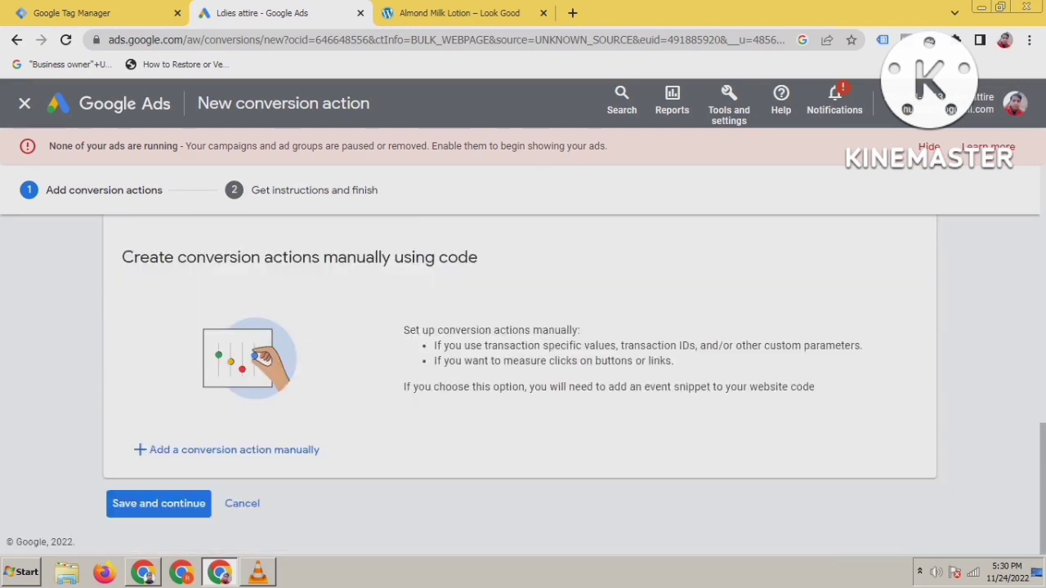
scroll(520, 384, up, 2)
scroll(523, 367, down, 2)
click(229, 449)
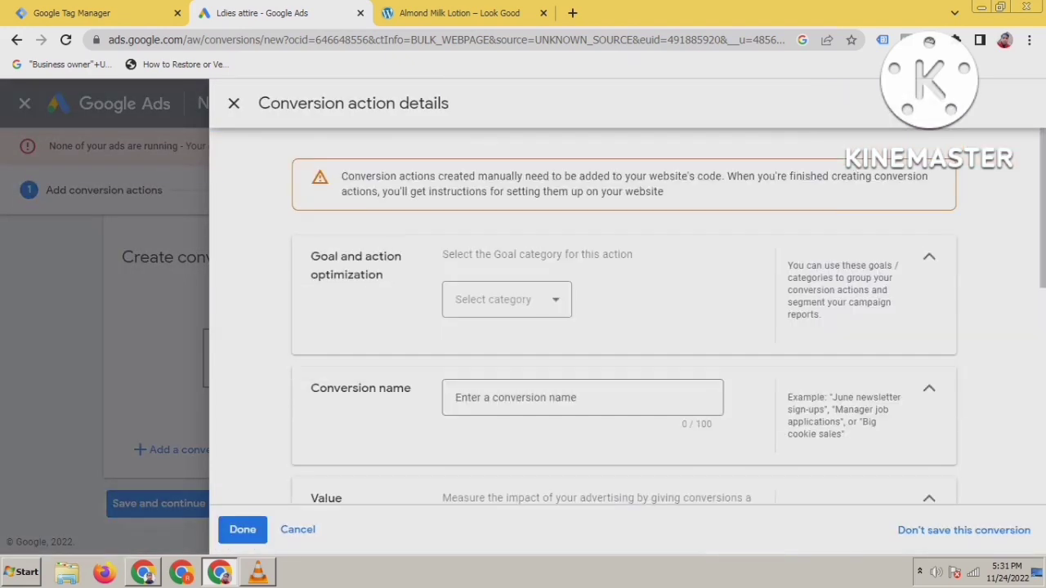
click(506, 300)
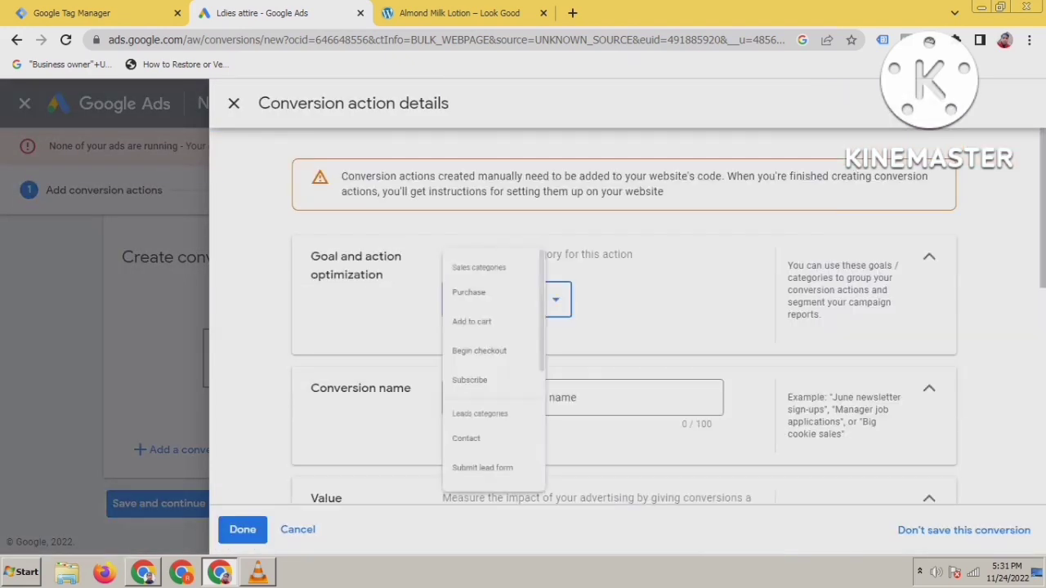
click(479, 340)
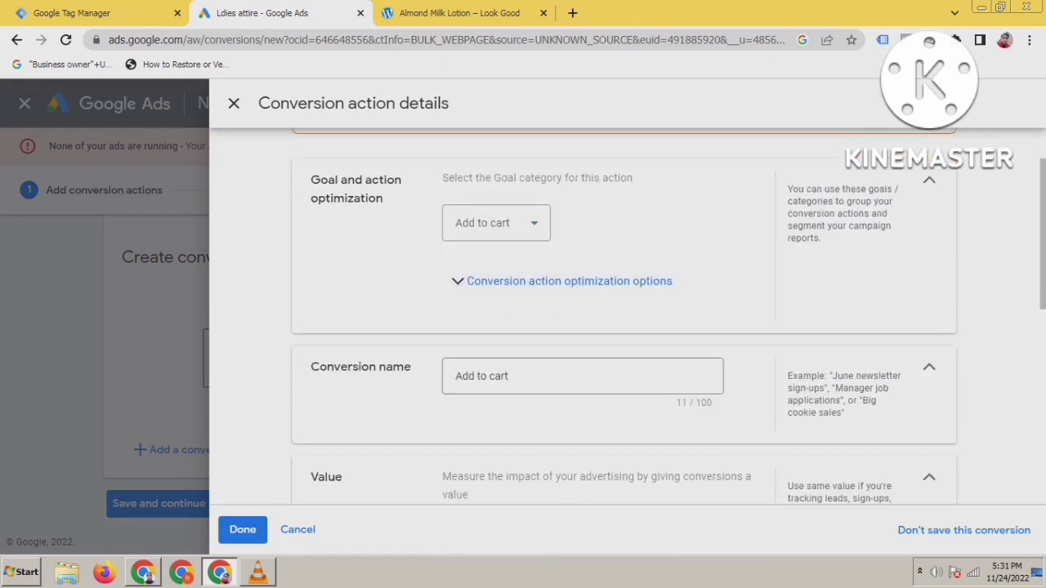
Step: Name the conversion action "Add to cart lookgood" and choose to use different values for each conversion
scroll(572, 376, down, 2)
click(510, 222)
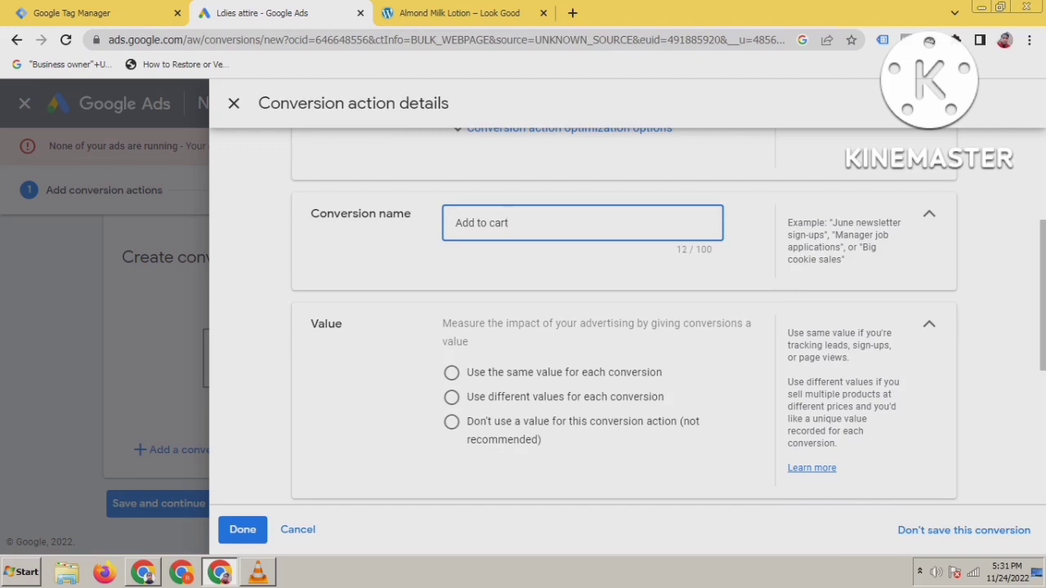
text(lookgood)
scroll(624, 316, down, 1)
click(451, 320)
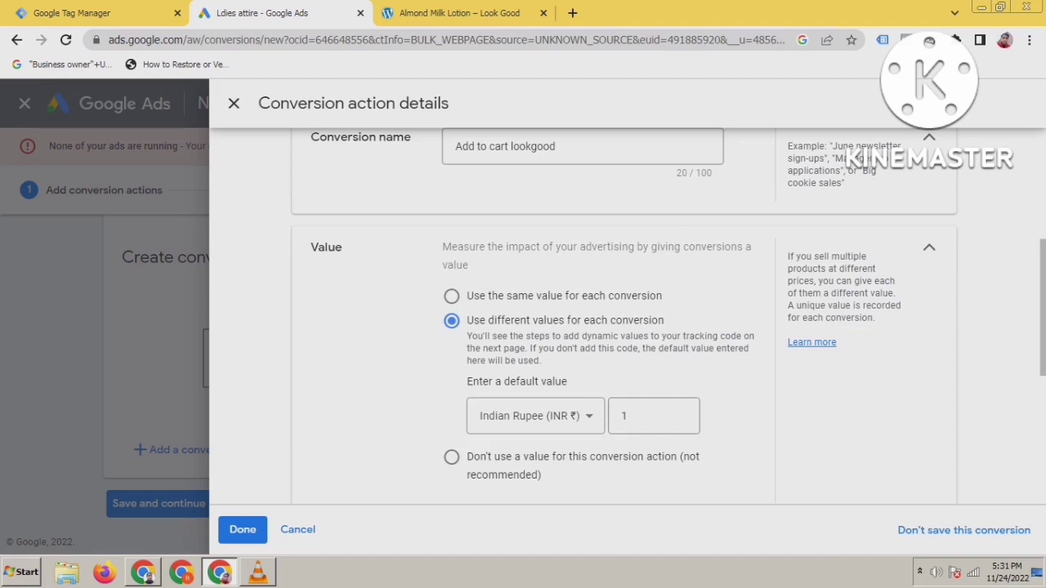
Step: Enter 1 as the default conversion value in Indian Rupees
scroll(624, 316, up, 2)
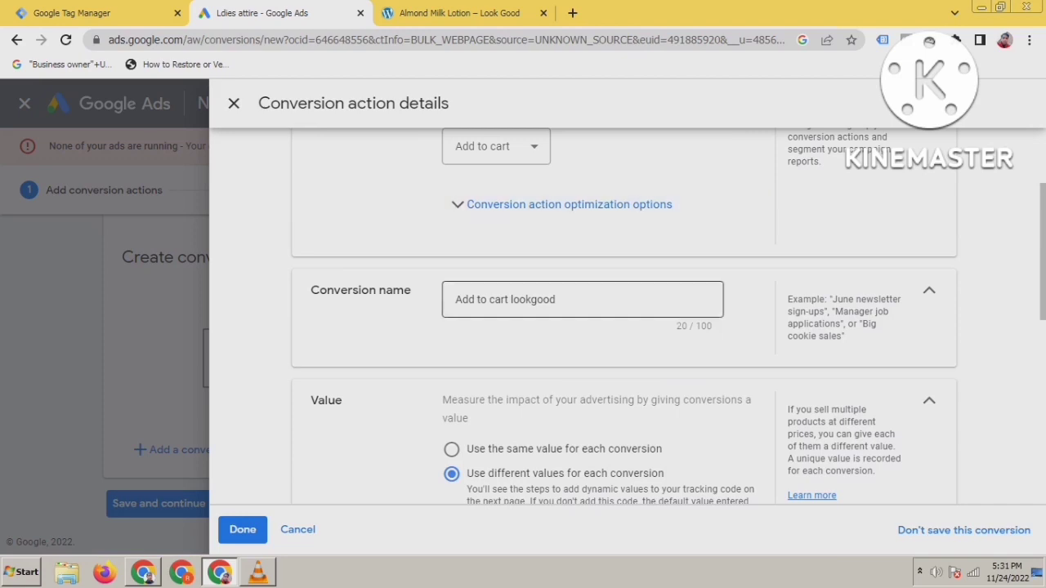
scroll(624, 316, down, 1)
scroll(625, 316, down, 1)
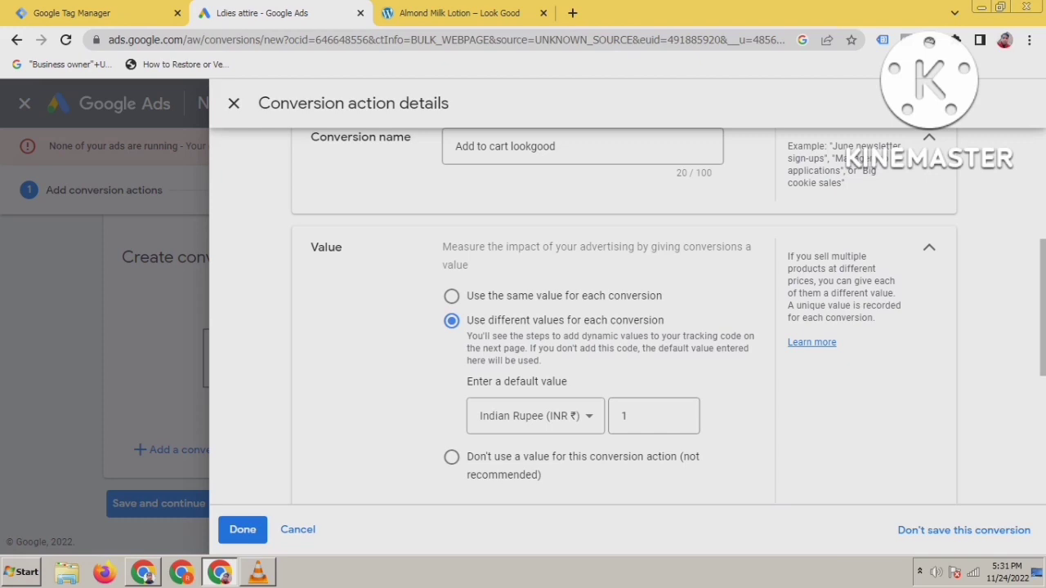
scroll(624, 316, down, 2)
scroll(625, 316, up, 1)
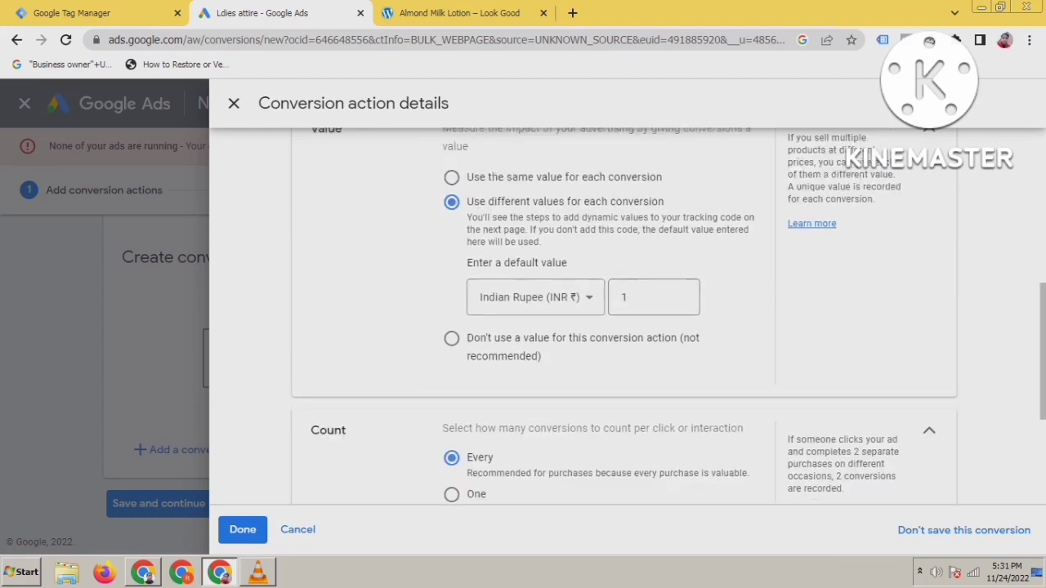
scroll(624, 317, up, 1)
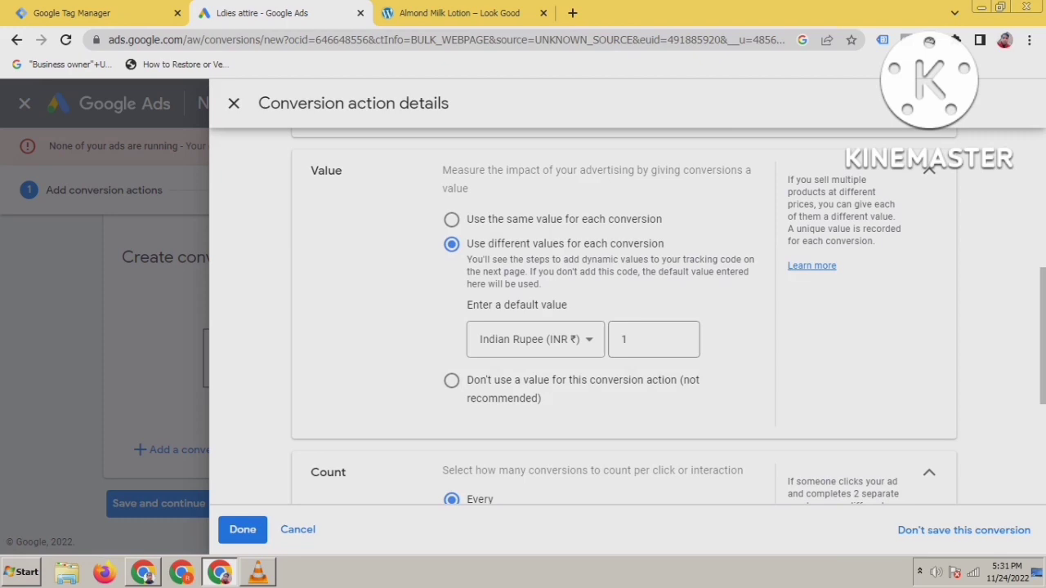
scroll(625, 316, down, 1)
click(653, 262)
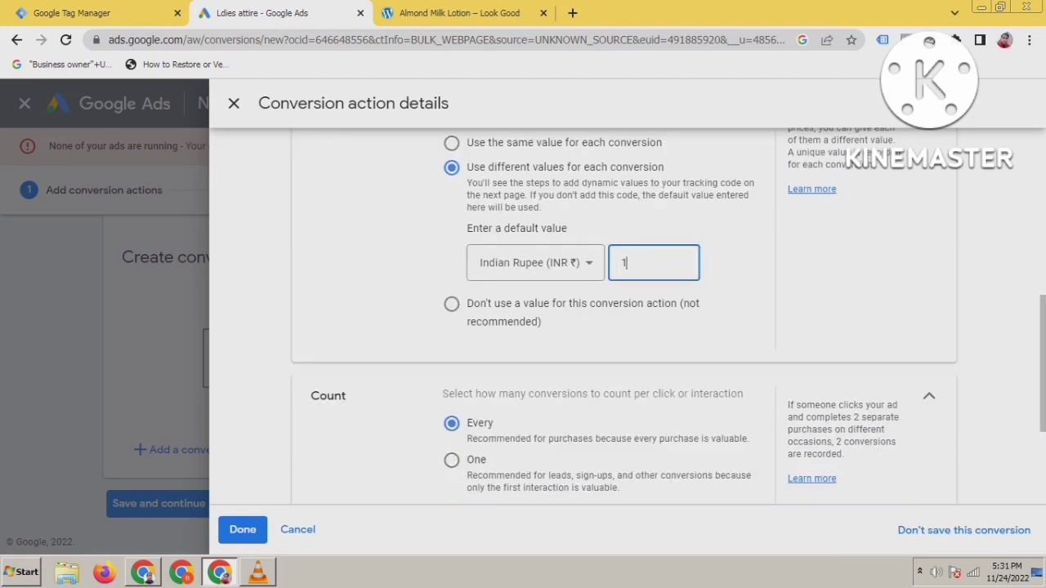
key(ctrl+a)
text(1)
key(ctrl+a)
click(626, 263)
double_click(624, 264)
text(1)
Step: Review the conversion action's category, name, value and count settings
scroll(623, 327, down, 2)
scroll(624, 327, up, 1)
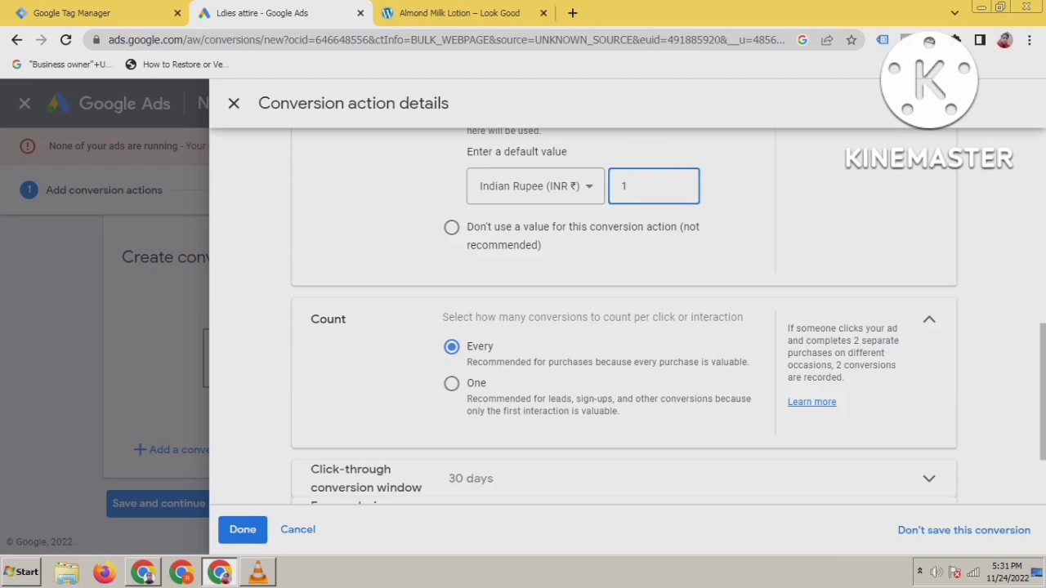
scroll(624, 327, up, 1)
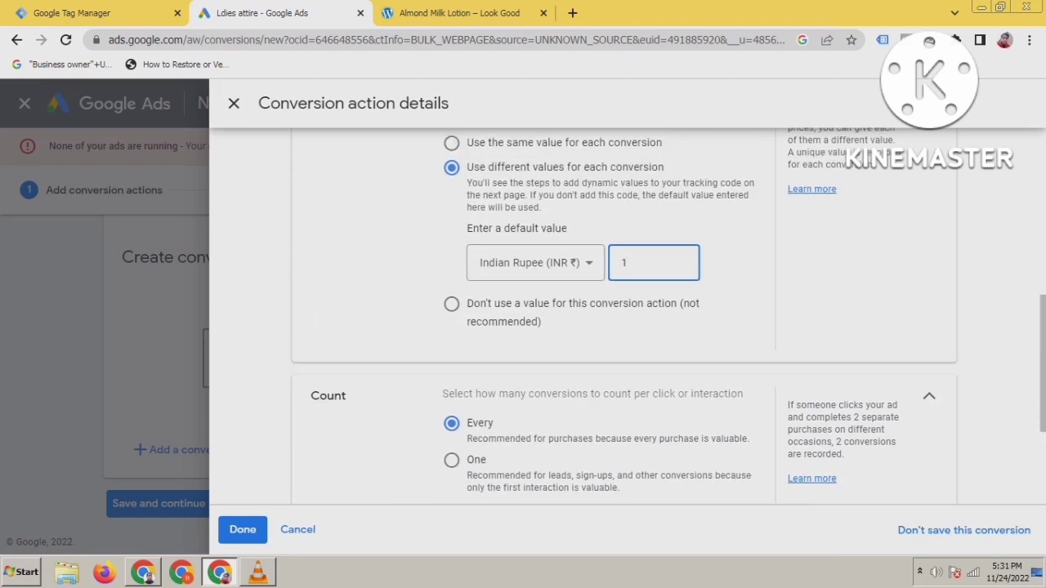
scroll(624, 327, up, 1)
scroll(624, 327, down, 2)
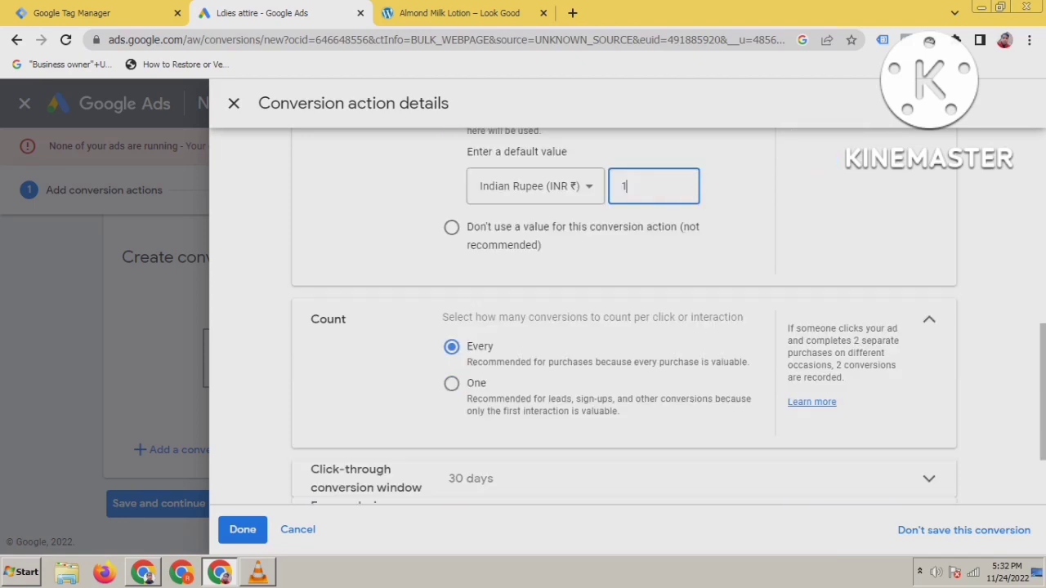
scroll(624, 327, up, 2)
scroll(624, 327, down, 3)
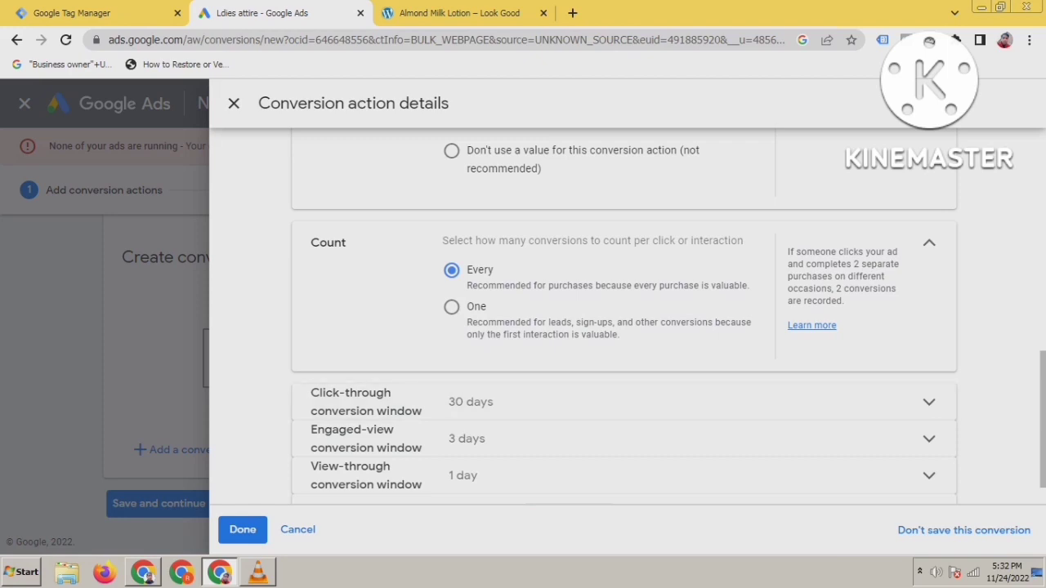
scroll(624, 368, up, 4)
scroll(623, 327, up, 2)
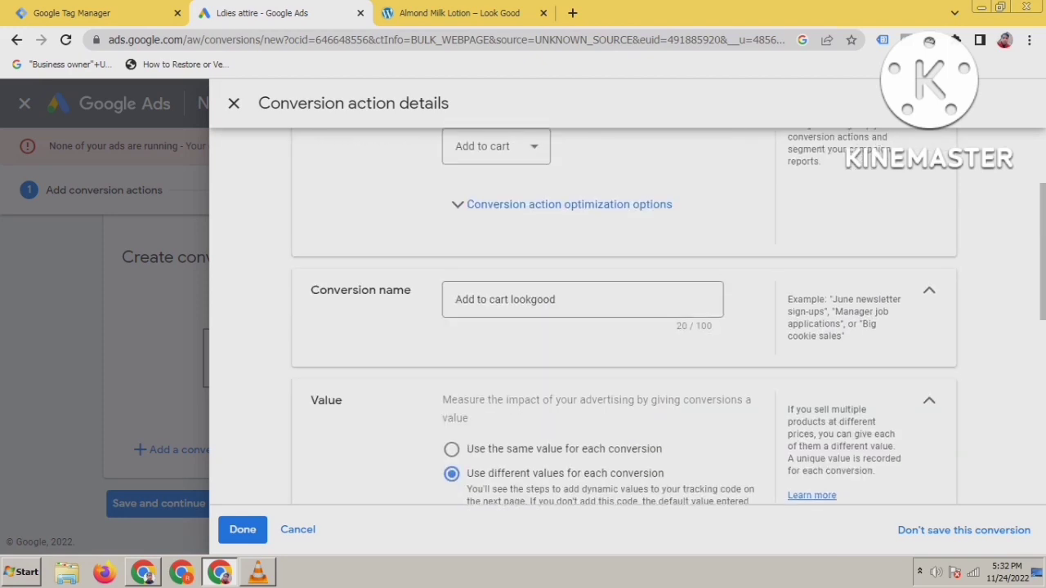
scroll(624, 327, down, 3)
scroll(624, 327, up, 2)
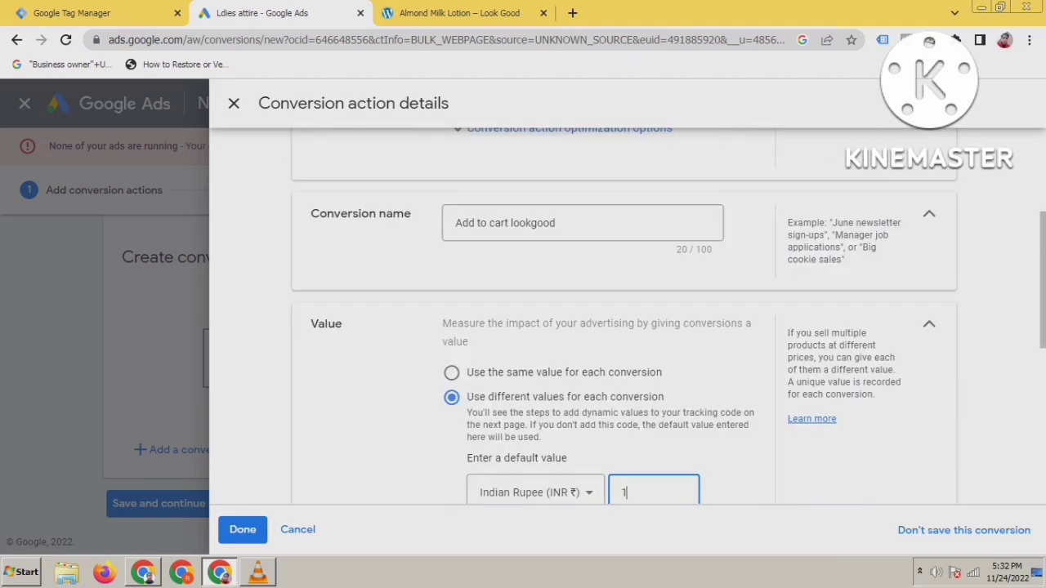
scroll(624, 326, down, 2)
scroll(624, 327, up, 2)
scroll(623, 360, down, 5)
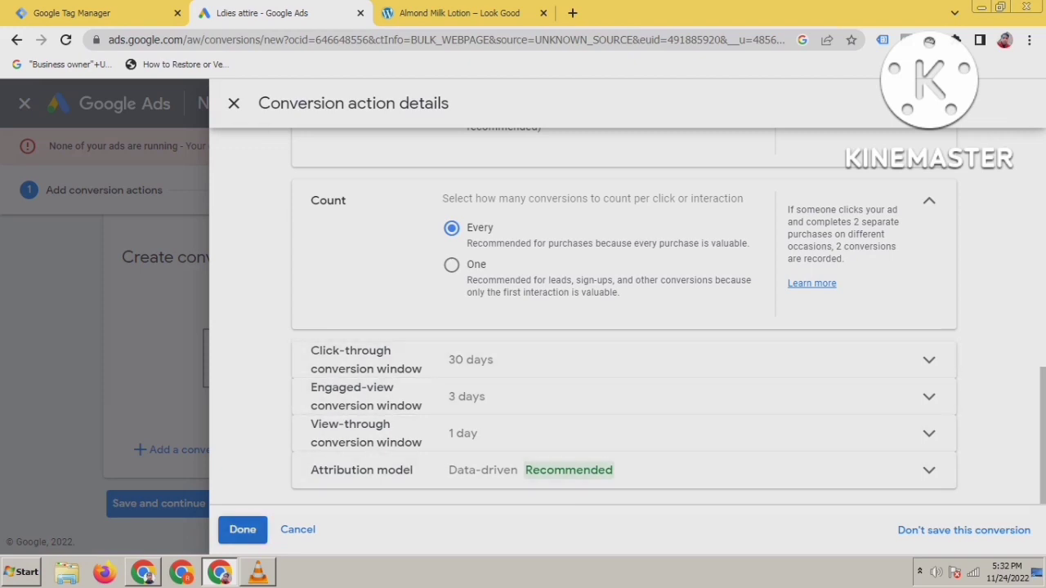
Step: Examine the duration options available for the click-through conversion window
click(621, 360)
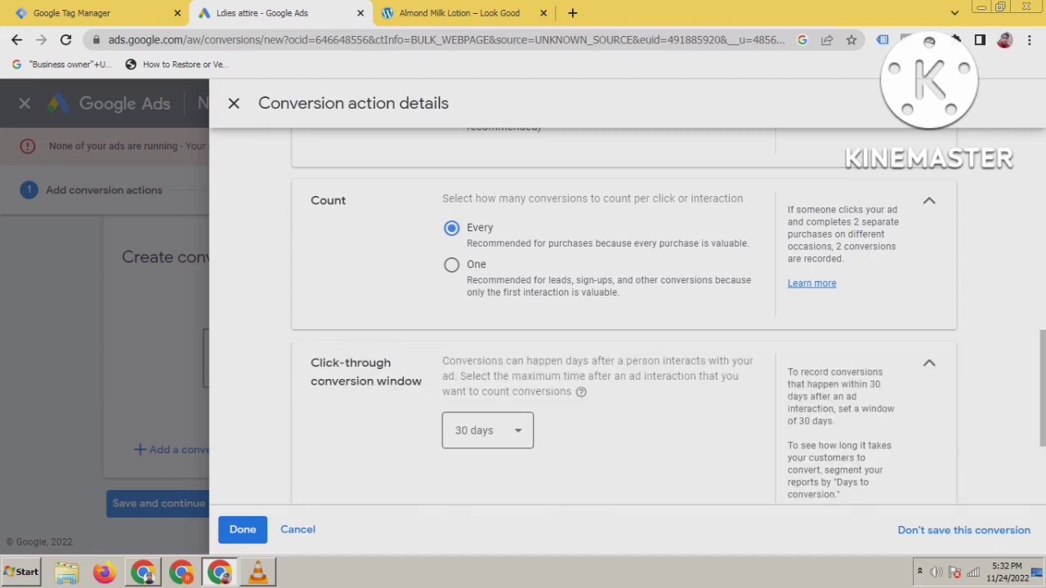
click(487, 430)
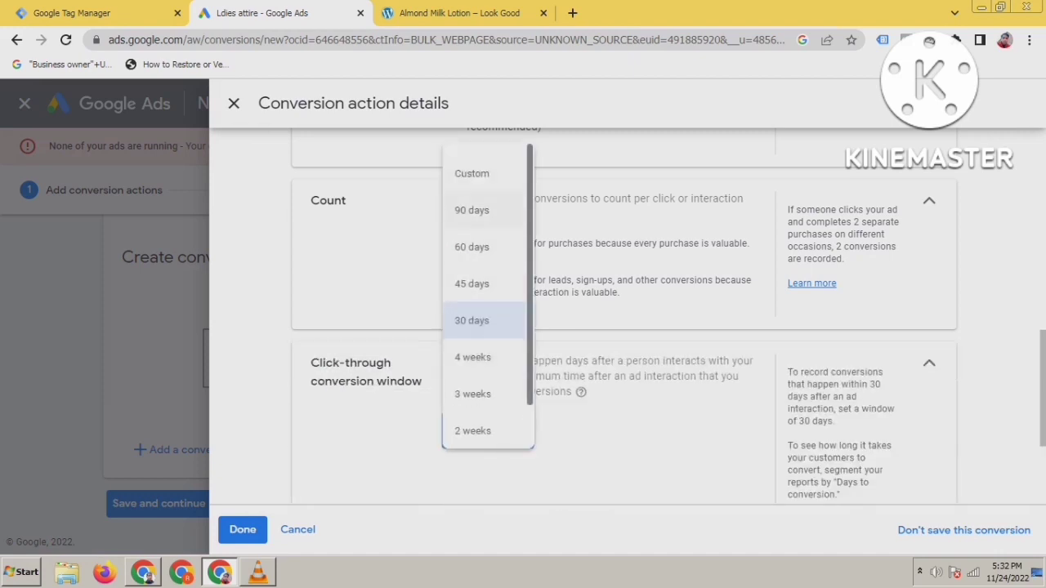
key(Escape)
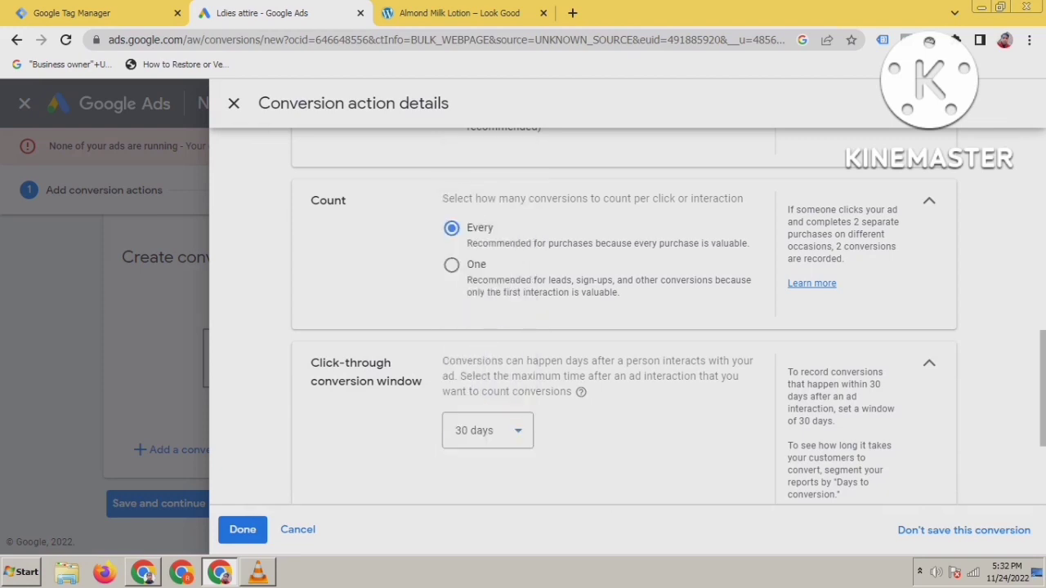
scroll(623, 316, down, 1)
scroll(624, 326, down, 1)
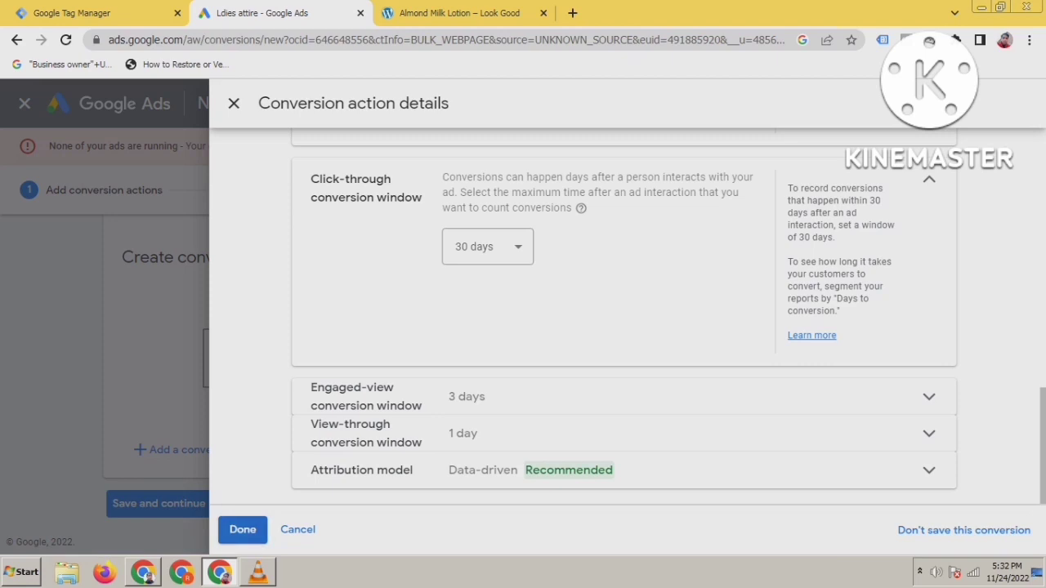
Step: Finish the conversion action details and save the new action to continue to the tag instructions
click(242, 529)
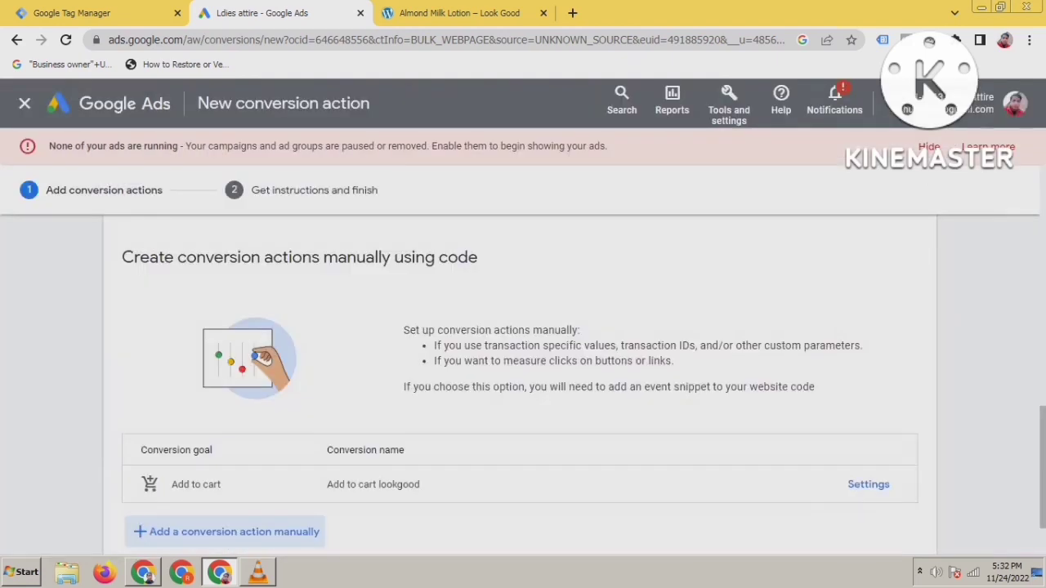
scroll(523, 367, down, 2)
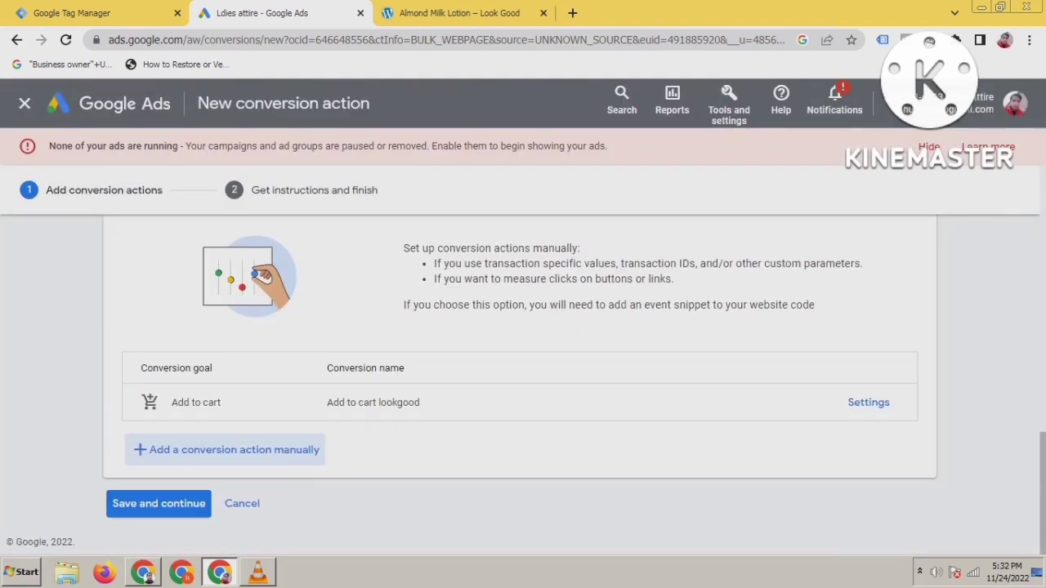
click(158, 503)
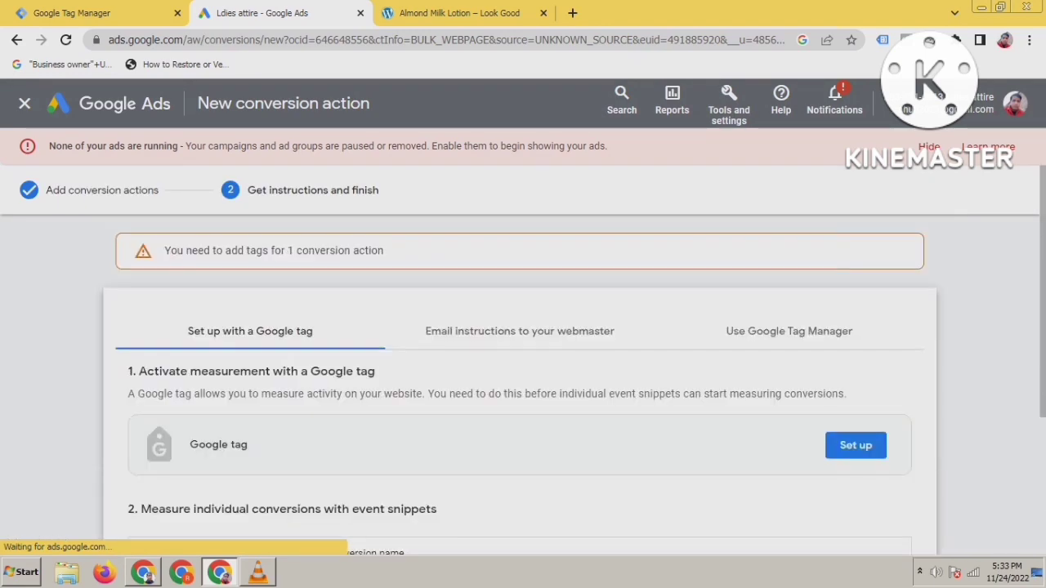
Step: Show the Google Tag Manager setup instructions and review the conversion ID and the label for Add to cart lookgood
scroll(520, 384, up, 3)
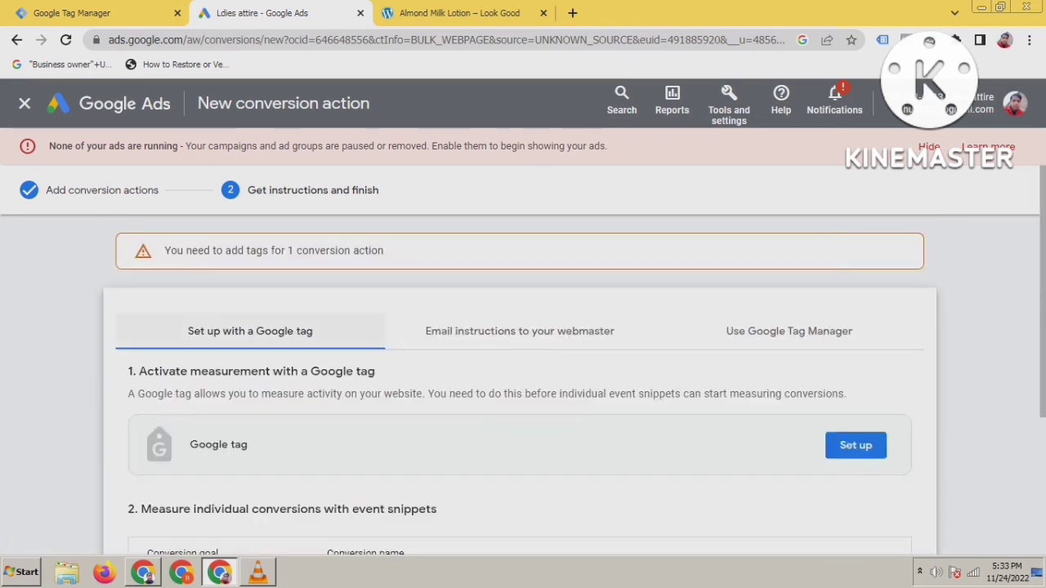
scroll(520, 384, down, 2)
scroll(520, 385, up, 2)
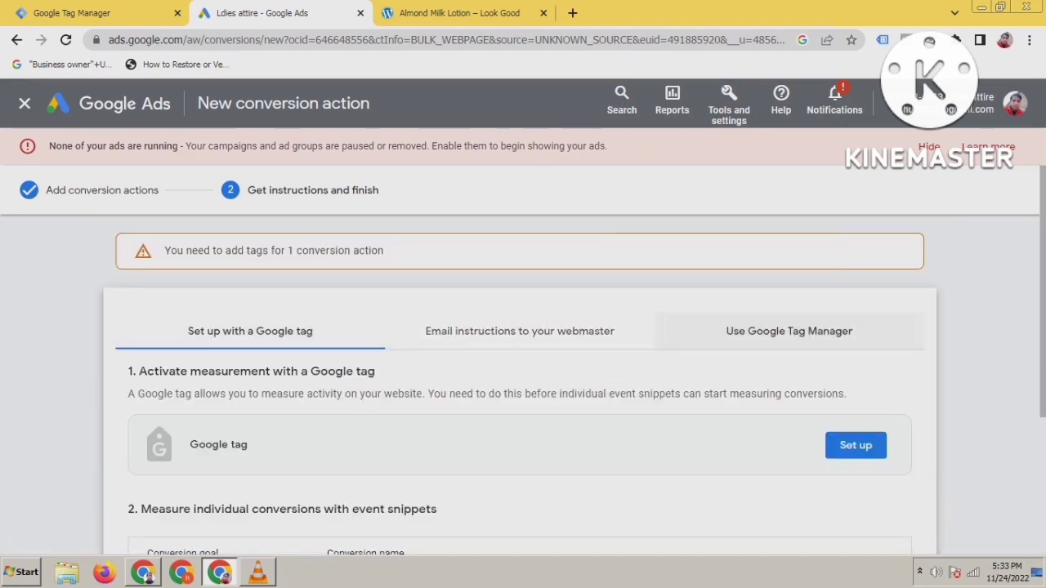
scroll(523, 384, down, 3)
scroll(523, 384, up, 3)
click(789, 331)
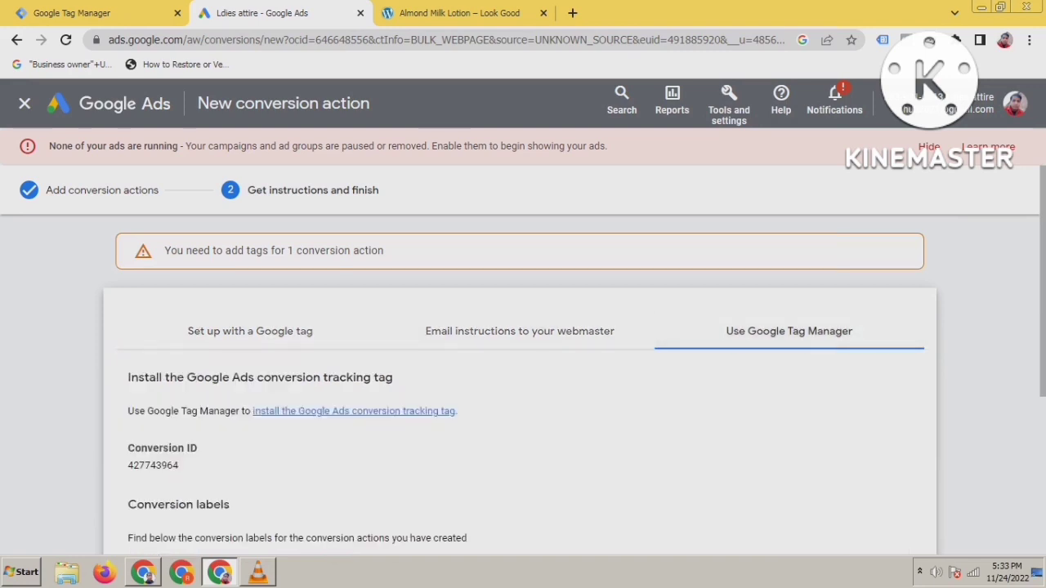
scroll(523, 384, down, 2)
scroll(523, 384, up, 1)
scroll(523, 384, down, 2)
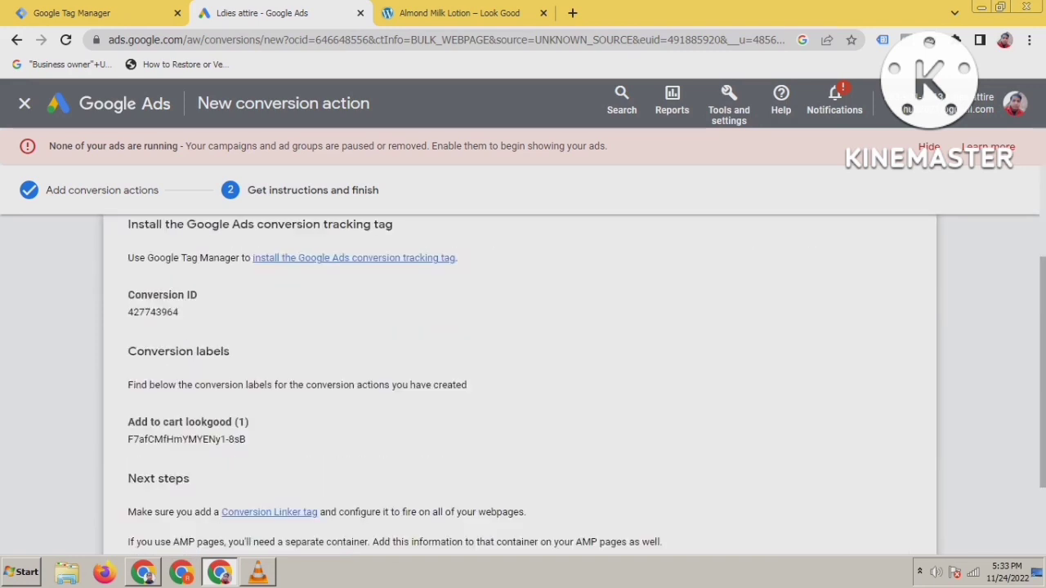
scroll(523, 384, up, 2)
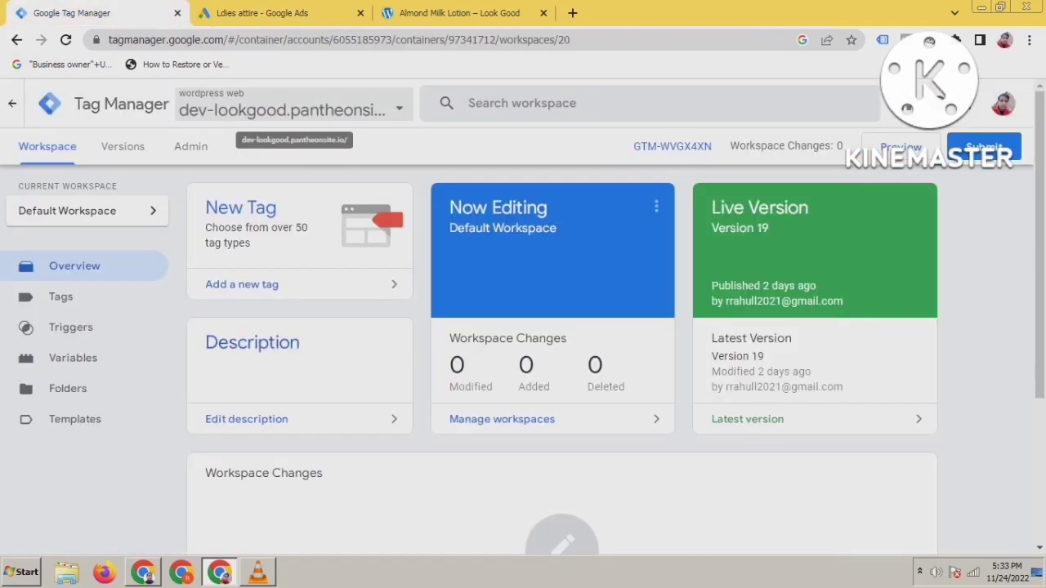
Step: In the Google Tag Manager workspace, start a new tag of type Google Ads Conversion Tracking
scroll(523, 327, down, 1)
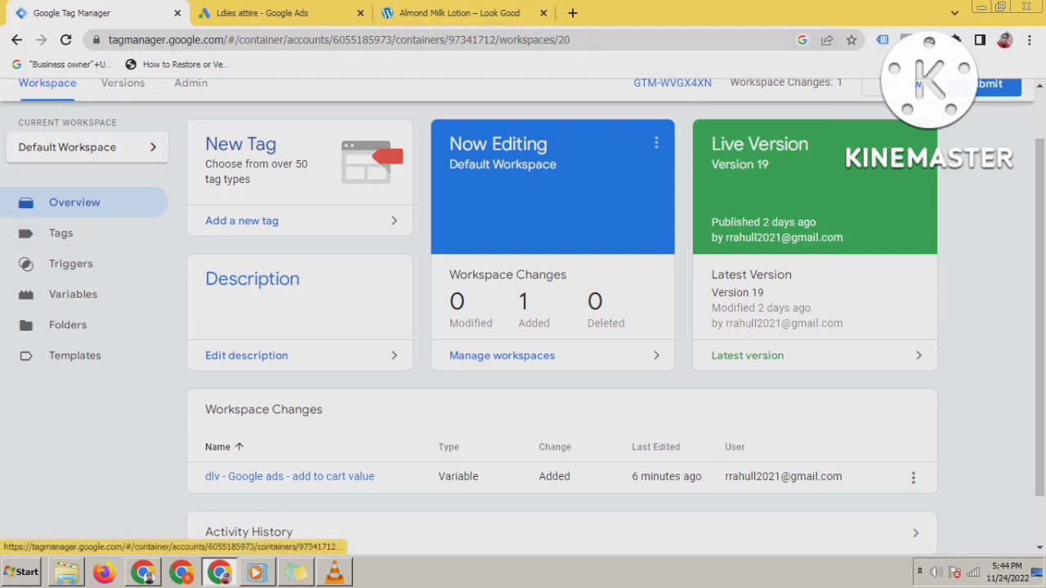
click(289, 476)
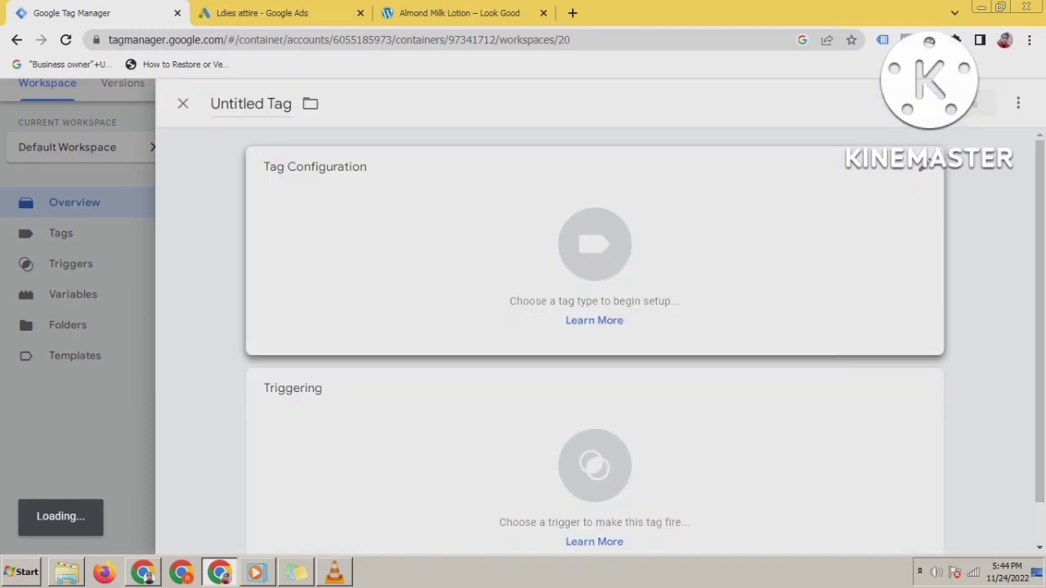
click(594, 243)
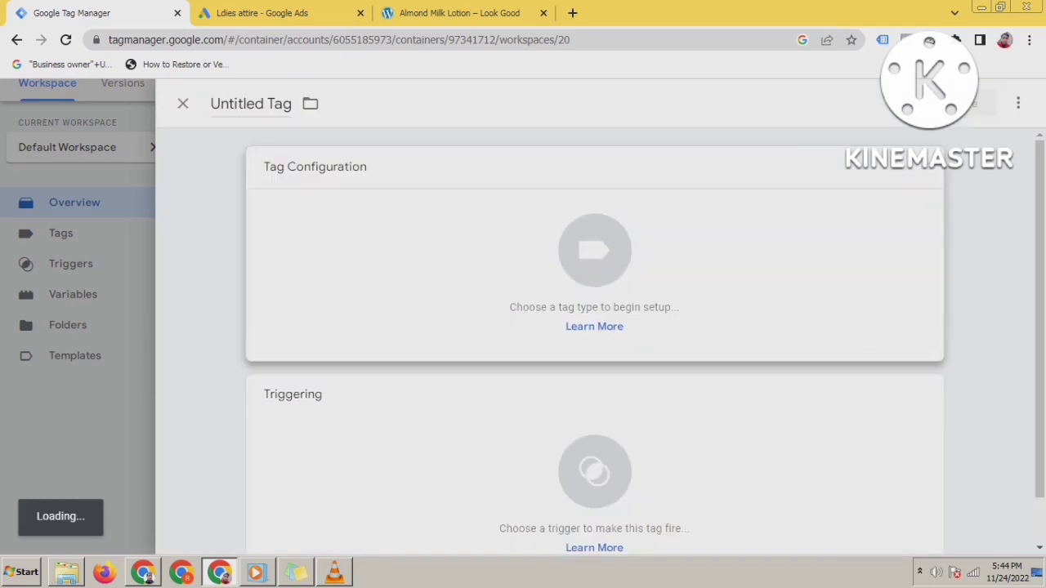
scroll(795, 368, down, 1)
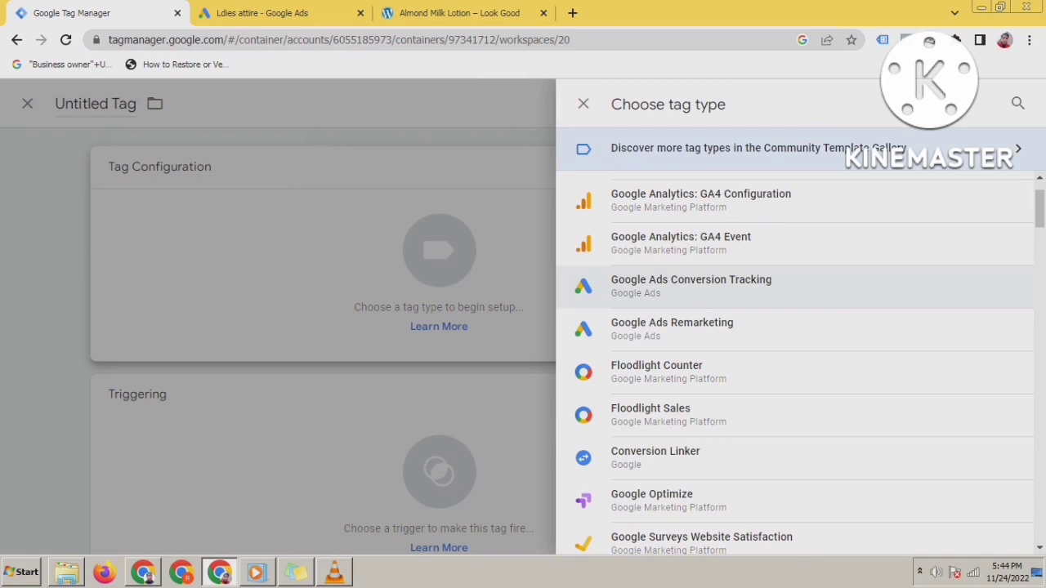
click(691, 286)
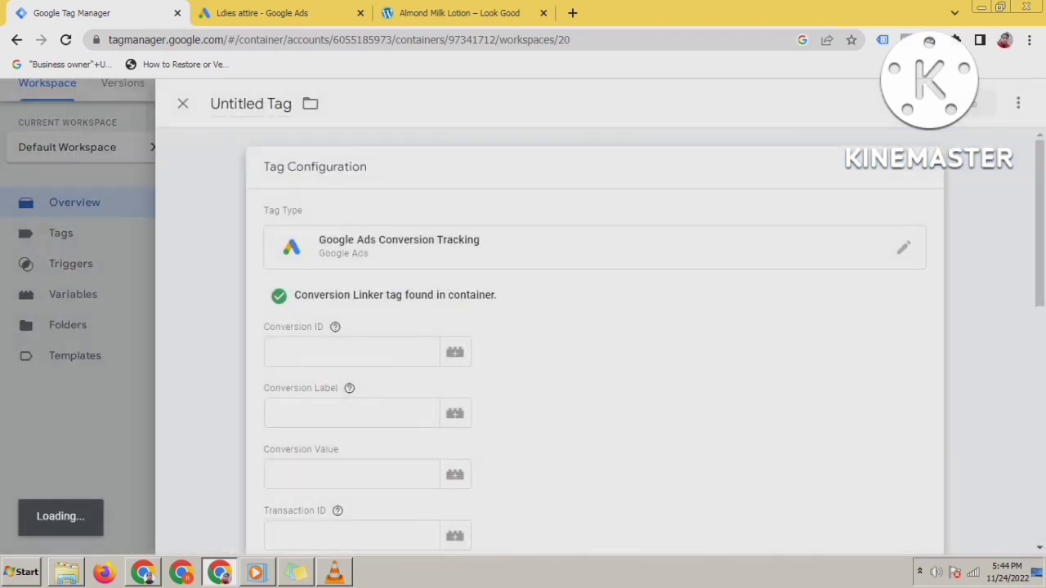
Step: Copy the conversion ID from the Google Ads instructions into the new tag's Conversion ID in Tag Manager
scroll(595, 343, down, 2)
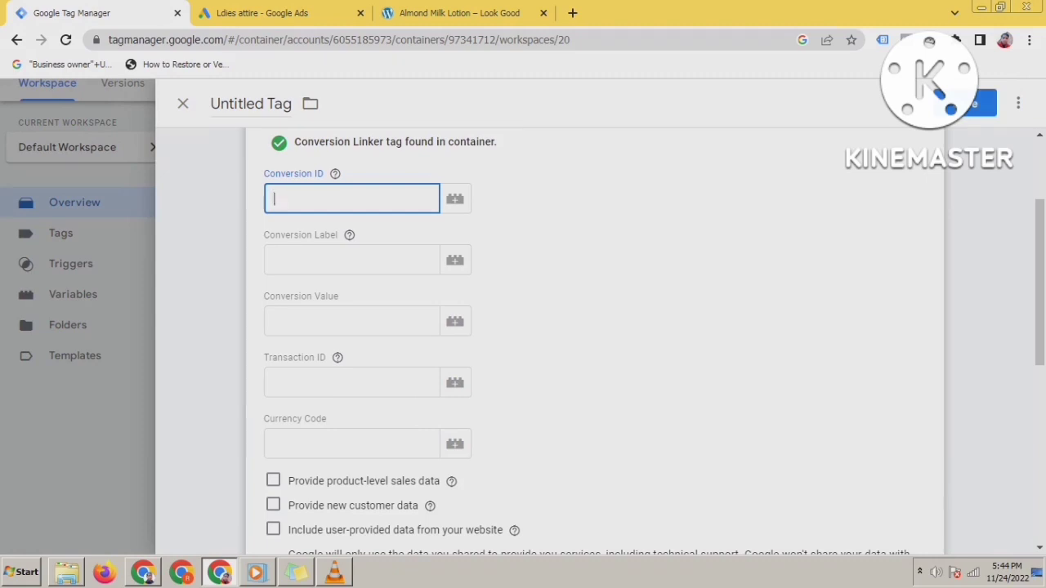
scroll(595, 343, up, 2)
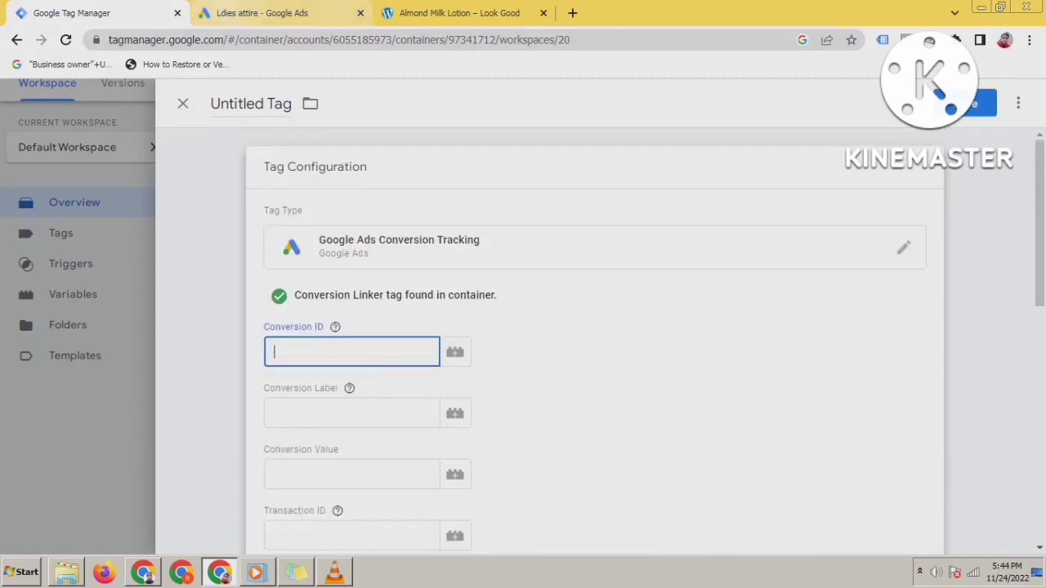
click(261, 14)
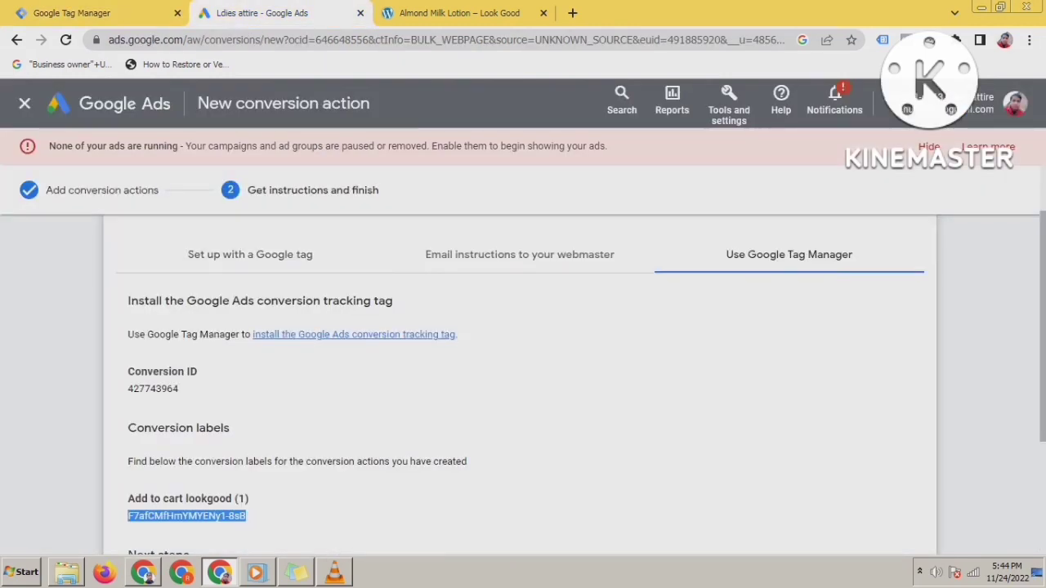
scroll(523, 384, down, 1)
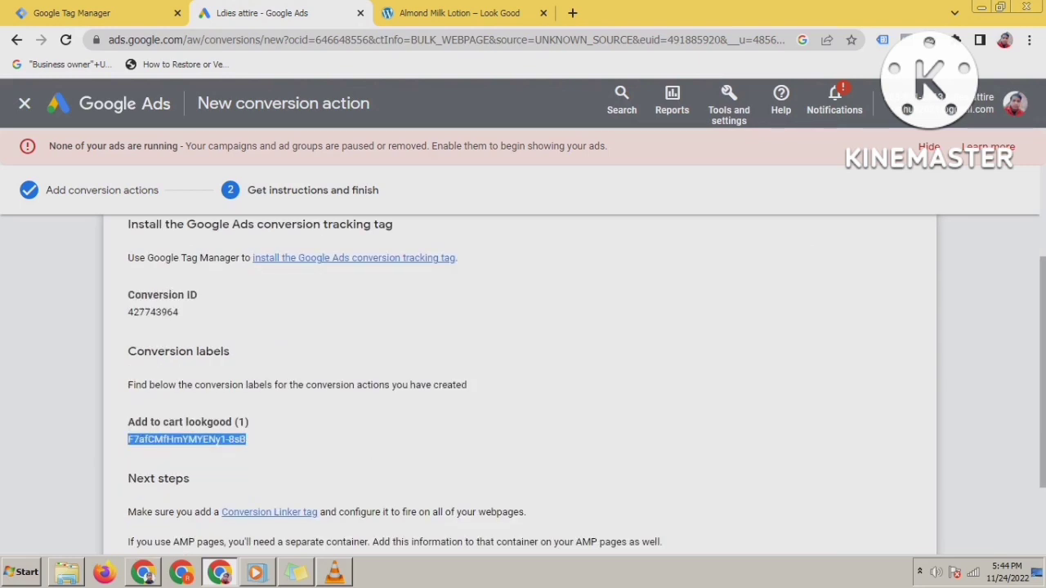
scroll(523, 384, down, 2)
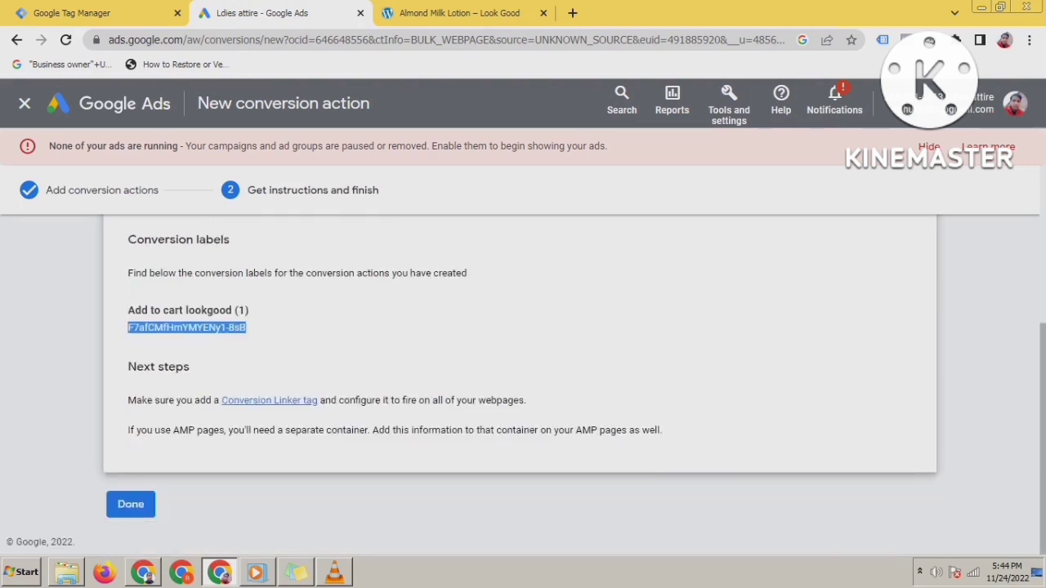
scroll(523, 384, up, 4)
double_click(153, 465)
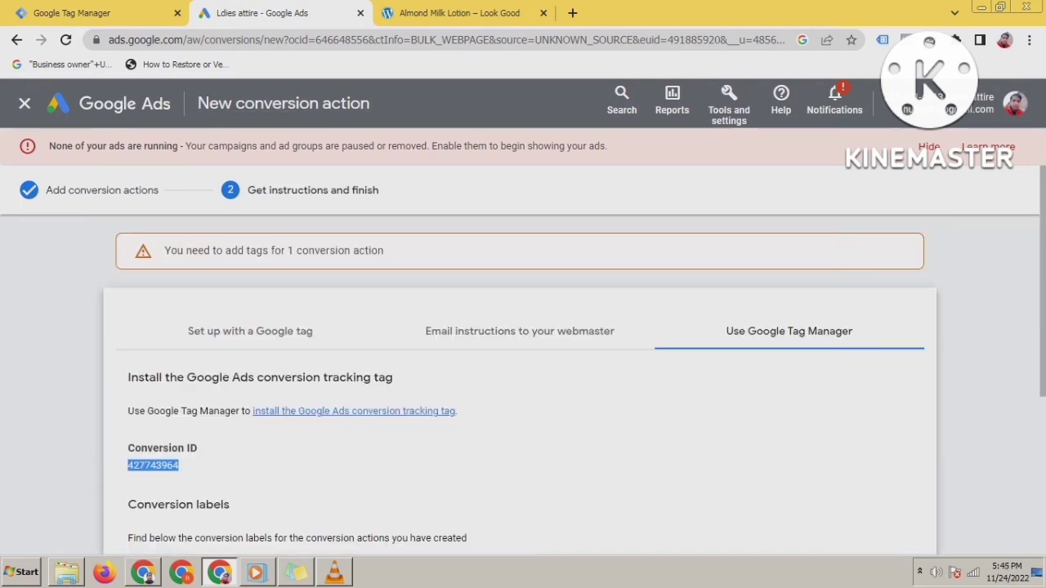
right_click(160, 465)
click(188, 377)
click(72, 13)
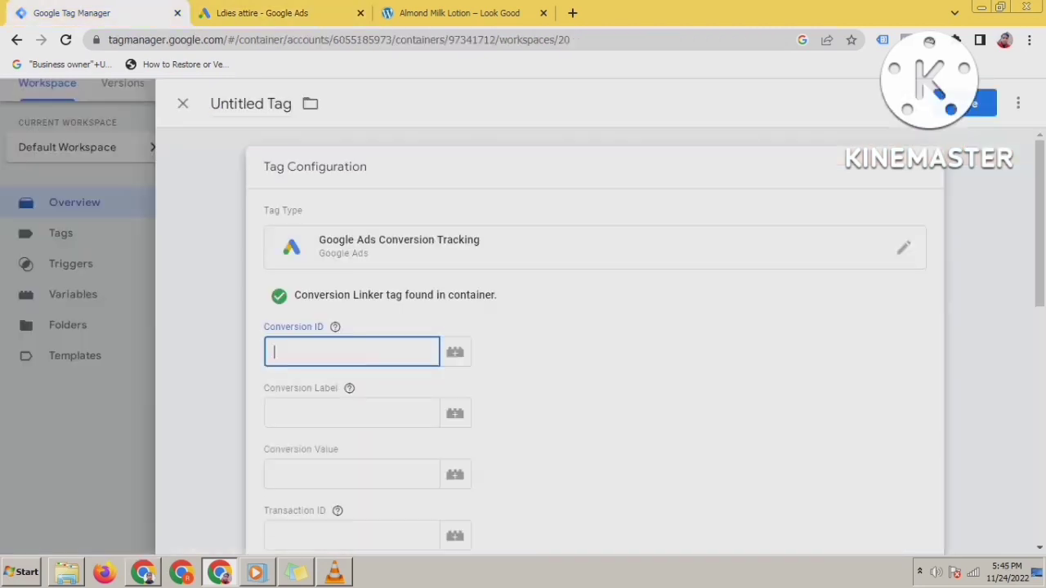
right_click(324, 351)
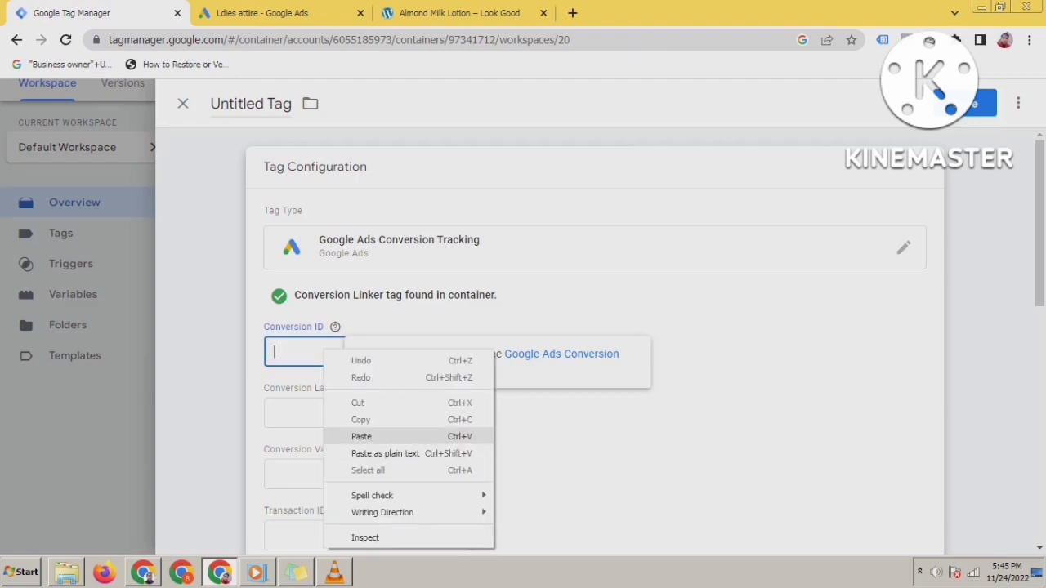
click(361, 437)
Step: Copy the Add to cart lookgood conversion label from Google Ads into the tag's Conversion Label
click(261, 12)
scroll(523, 368, down, 3)
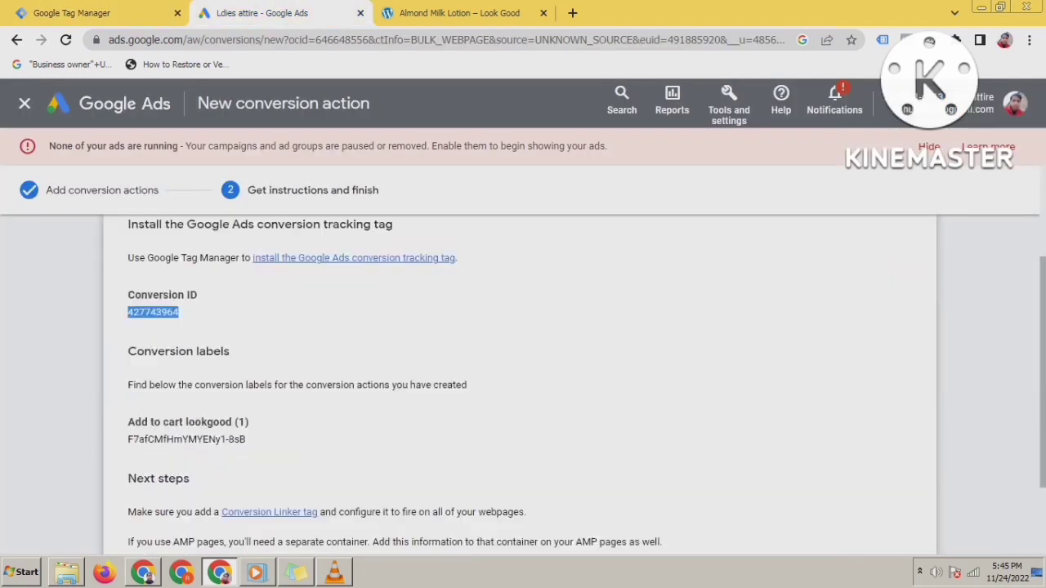
drag(128, 363, 246, 362)
right_click(168, 362)
click(190, 373)
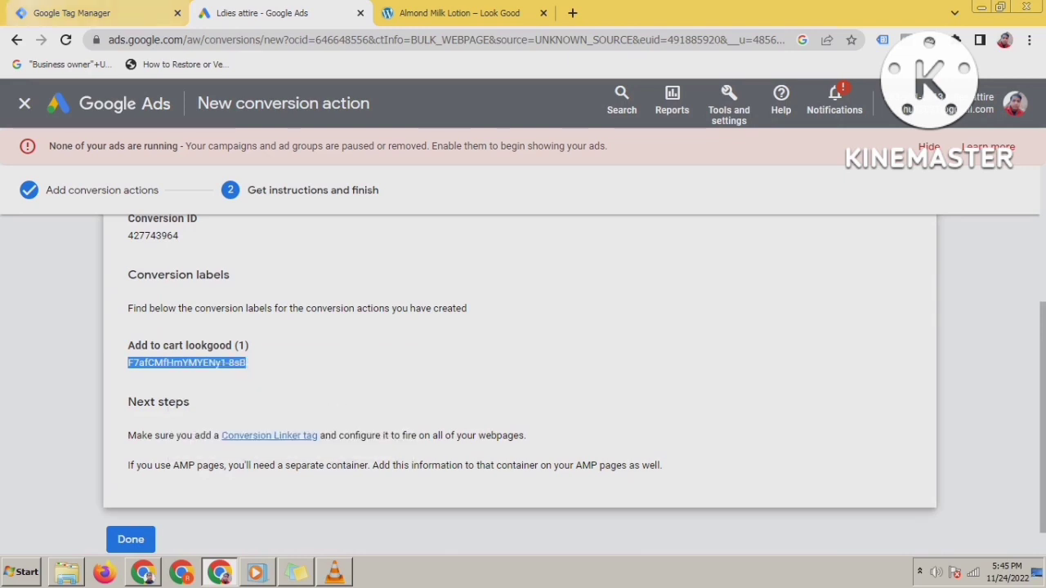
click(71, 12)
click(352, 412)
right_click(331, 413)
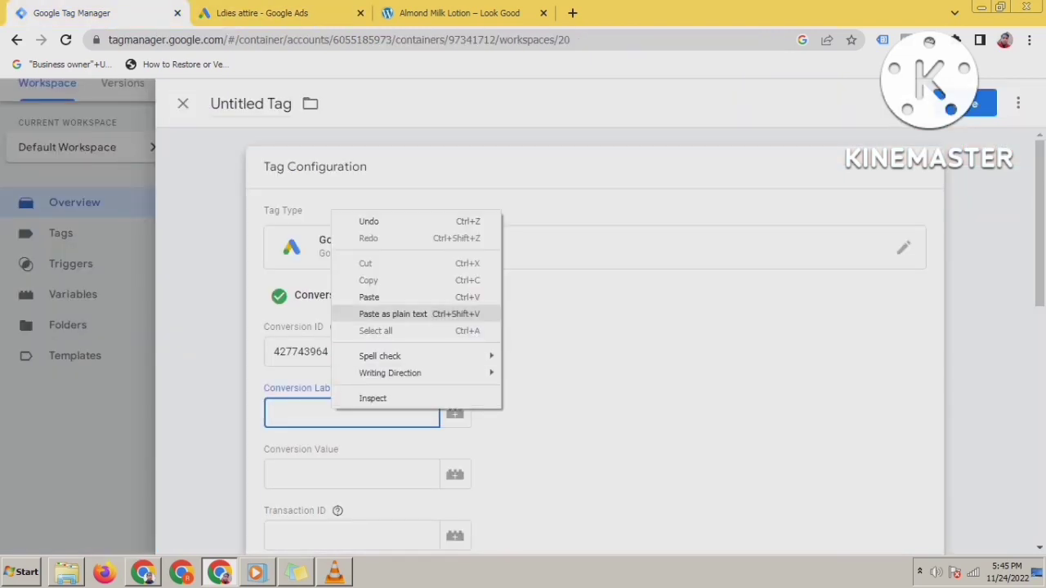
click(359, 296)
Step: Create a new variable for the tag's Conversion Value and set its type to Data Layer Variable
scroll(595, 343, down, 2)
click(352, 321)
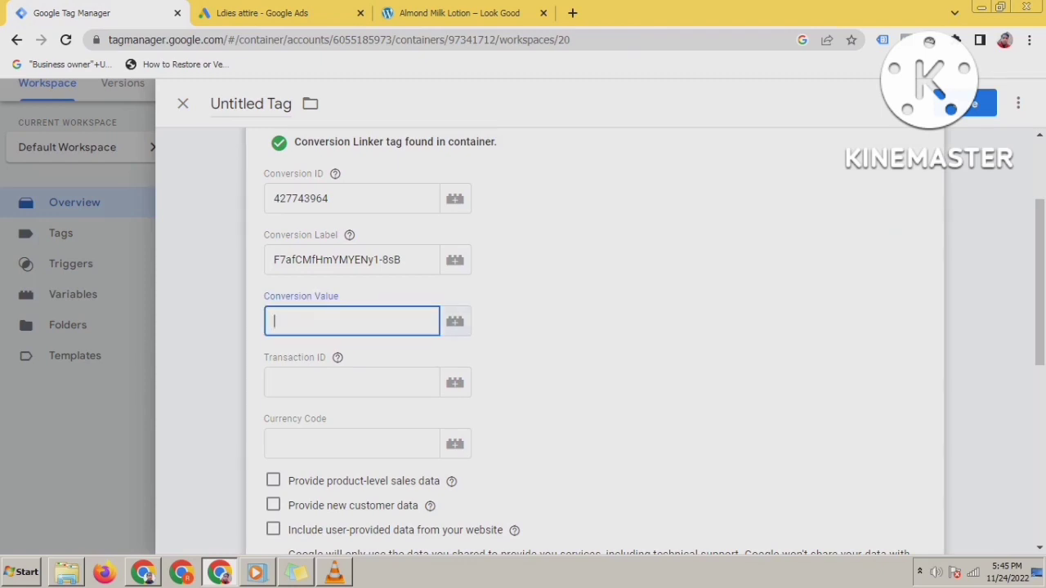
click(455, 321)
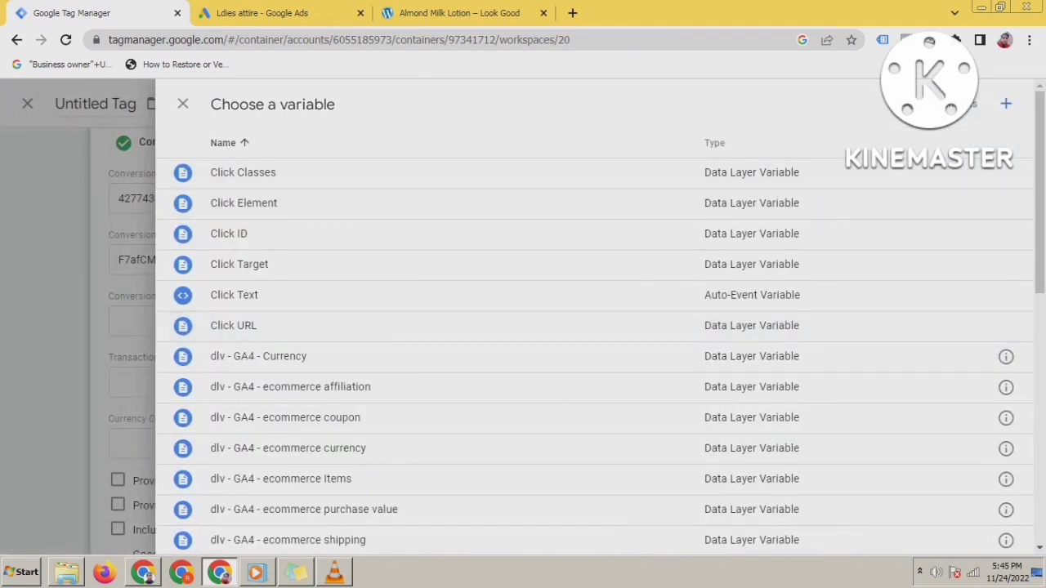
click(1006, 104)
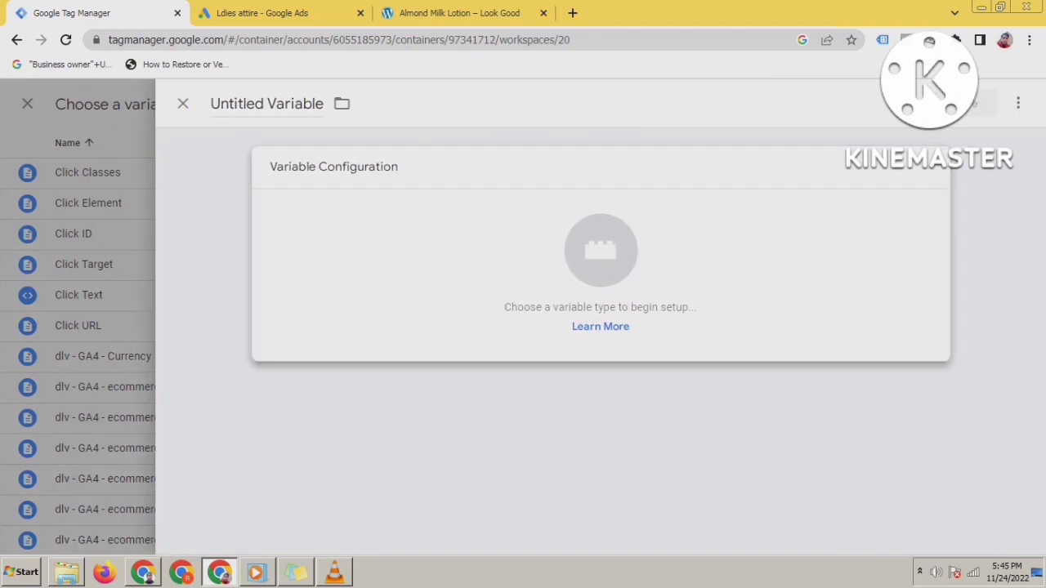
click(601, 250)
scroll(736, 319, down, 3)
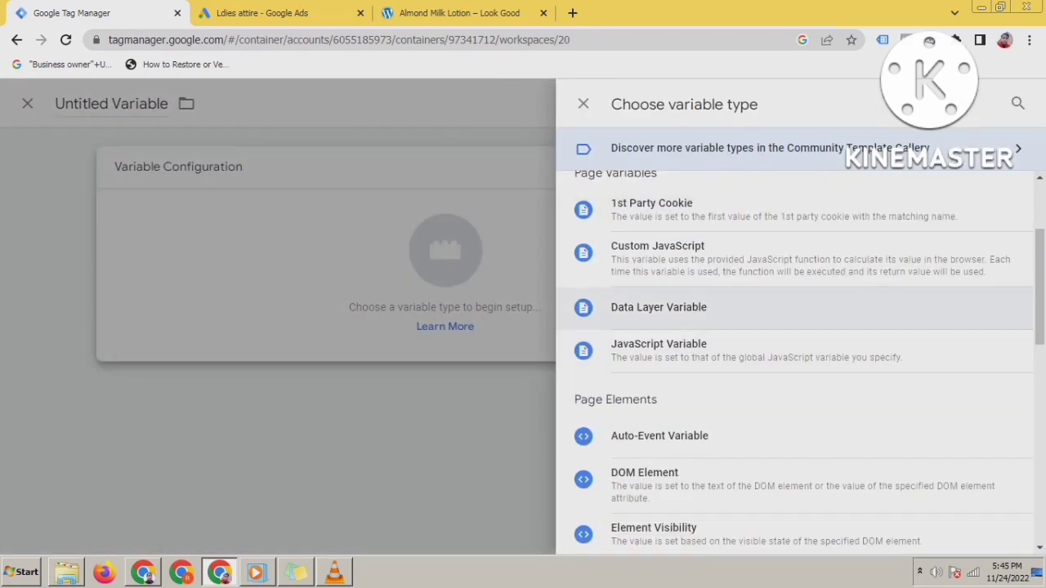
click(659, 307)
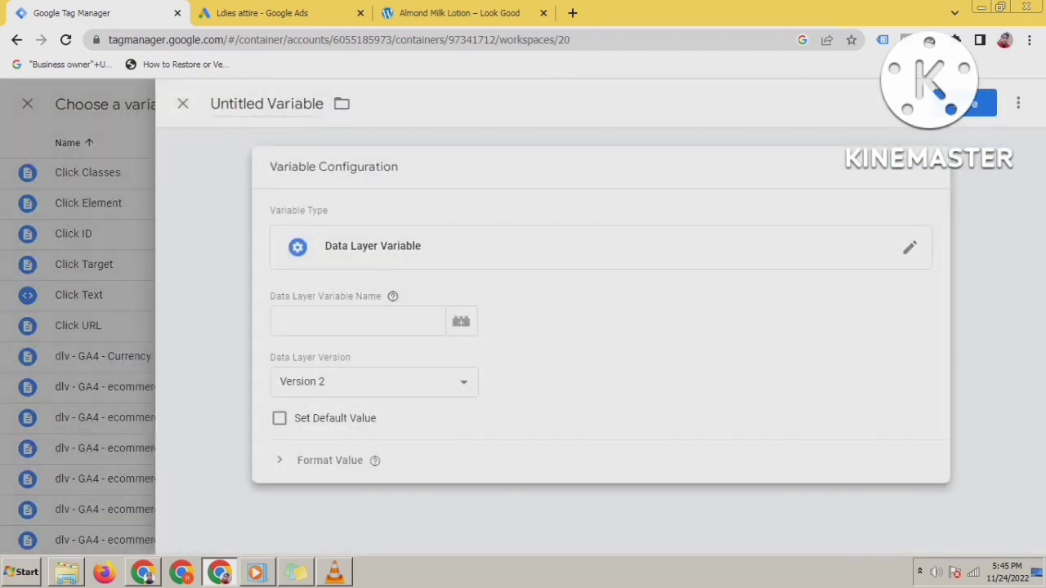
Step: Copy ecommerce.value from the sticky note into the new variable's Data Layer Variable Name
click(357, 322)
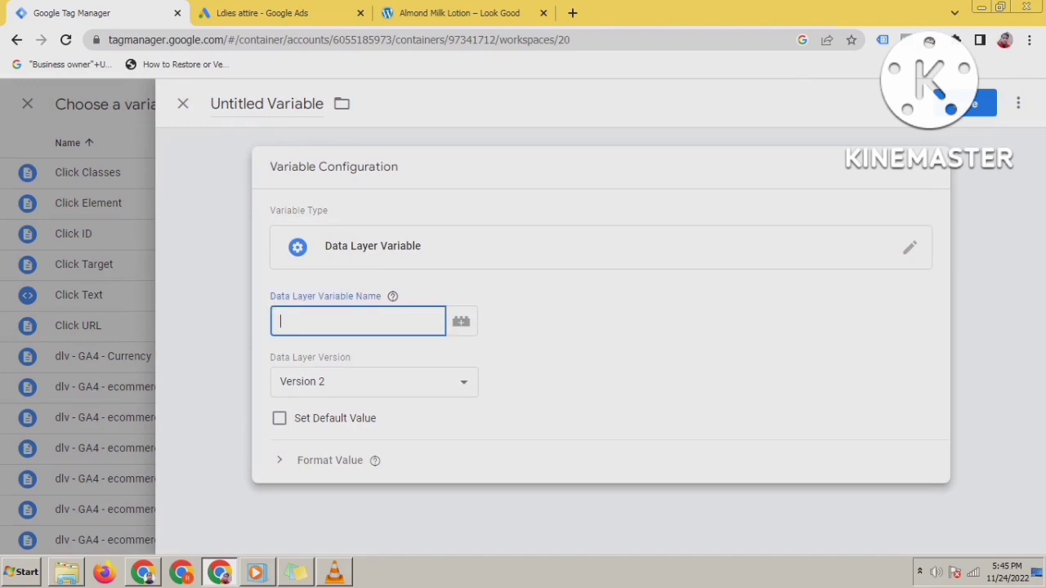
click(296, 572)
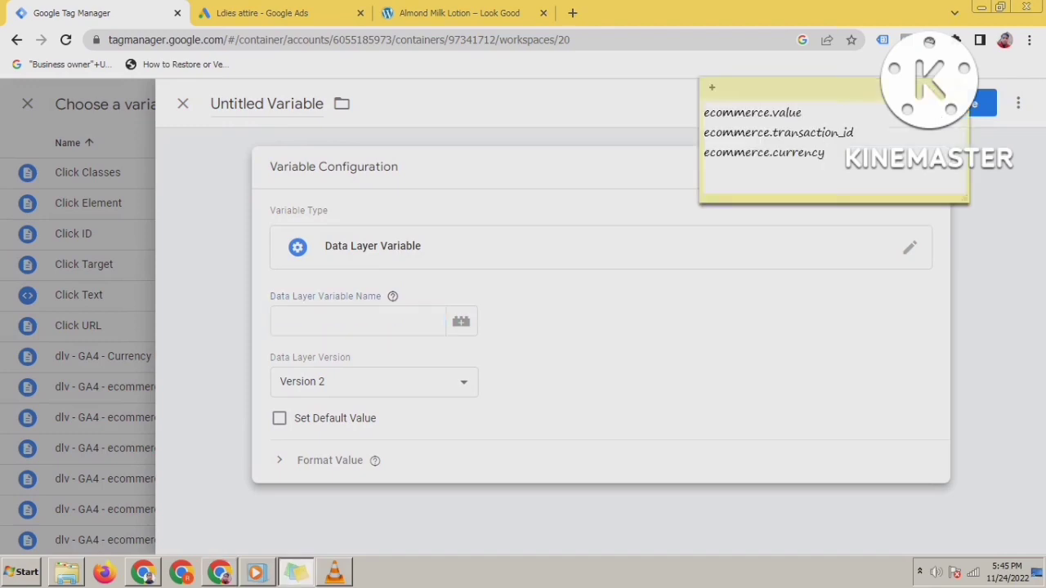
drag(807, 112, 704, 112)
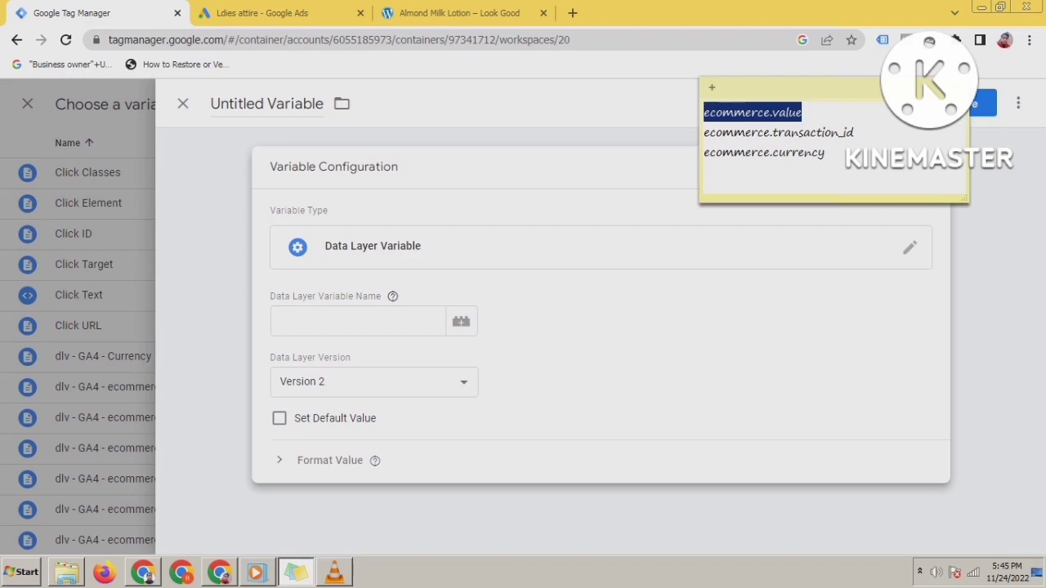
right_click(720, 115)
click(755, 136)
click(319, 322)
right_click(315, 325)
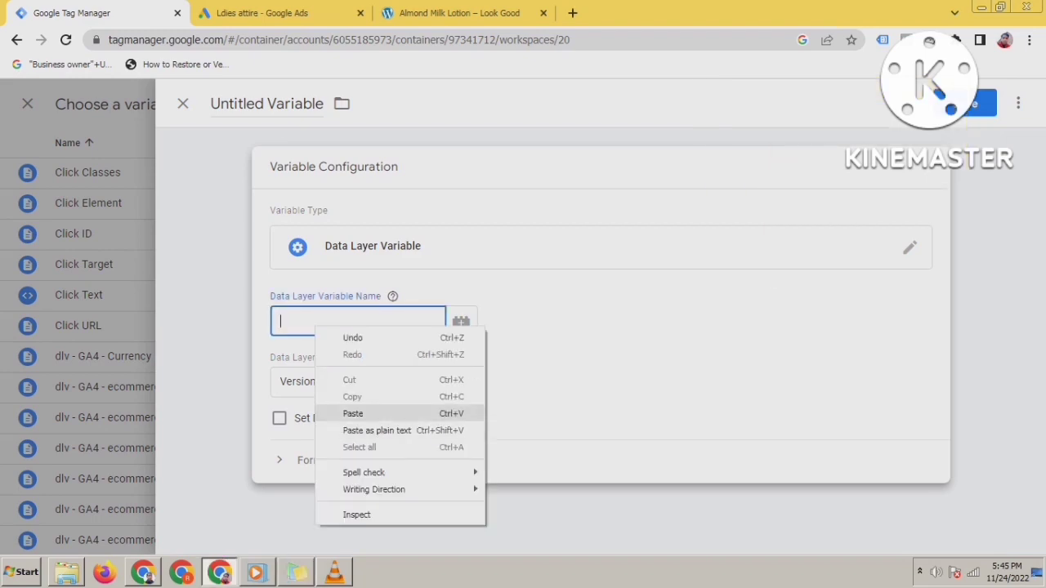
click(353, 414)
key(alt+Tab)
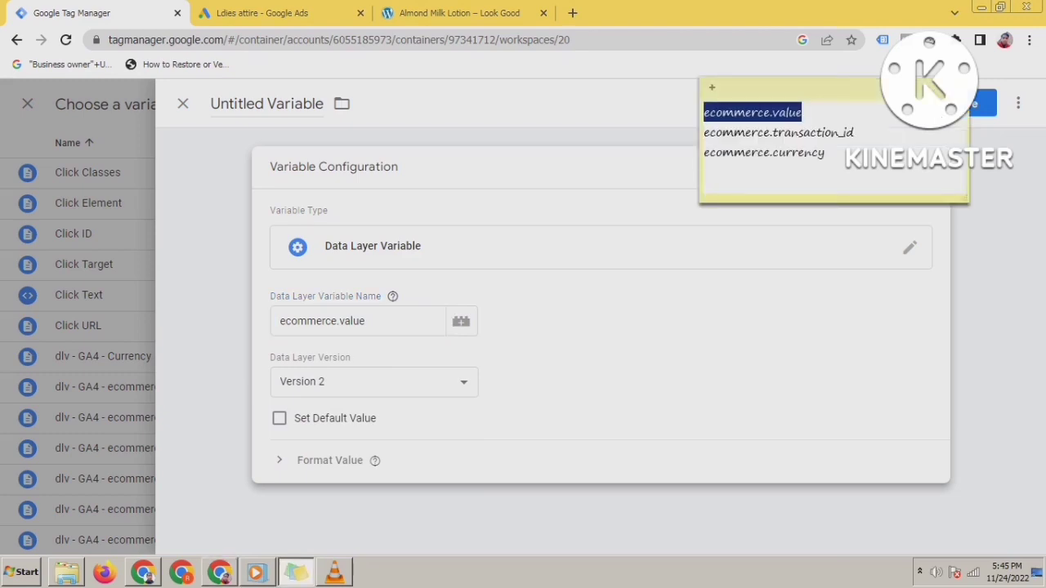
Step: Replace the untitled variable's name with "dlv - gads - value"
double_click(237, 103)
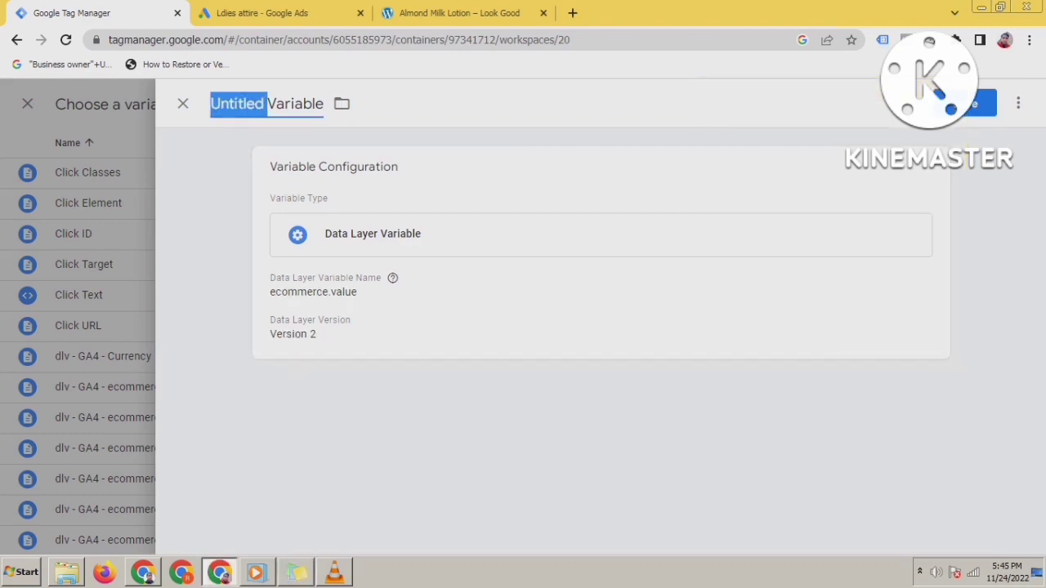
text(dlv )
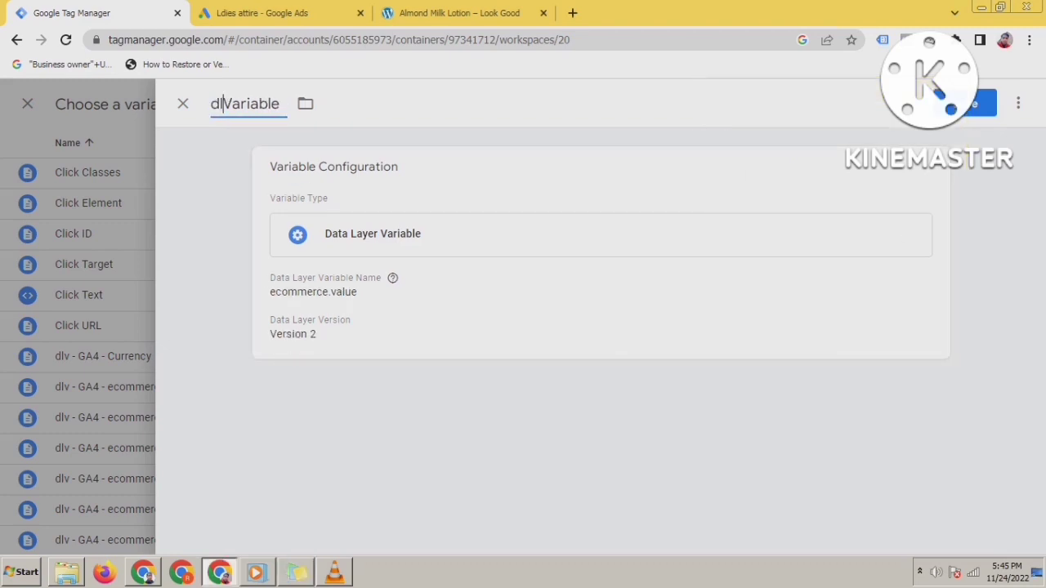
text(- g)
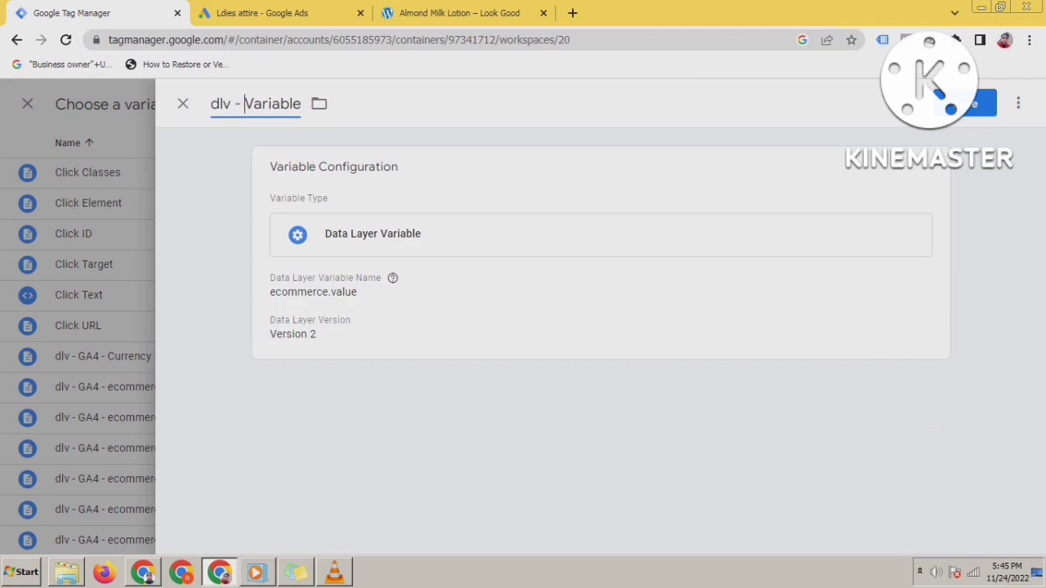
text(ads )
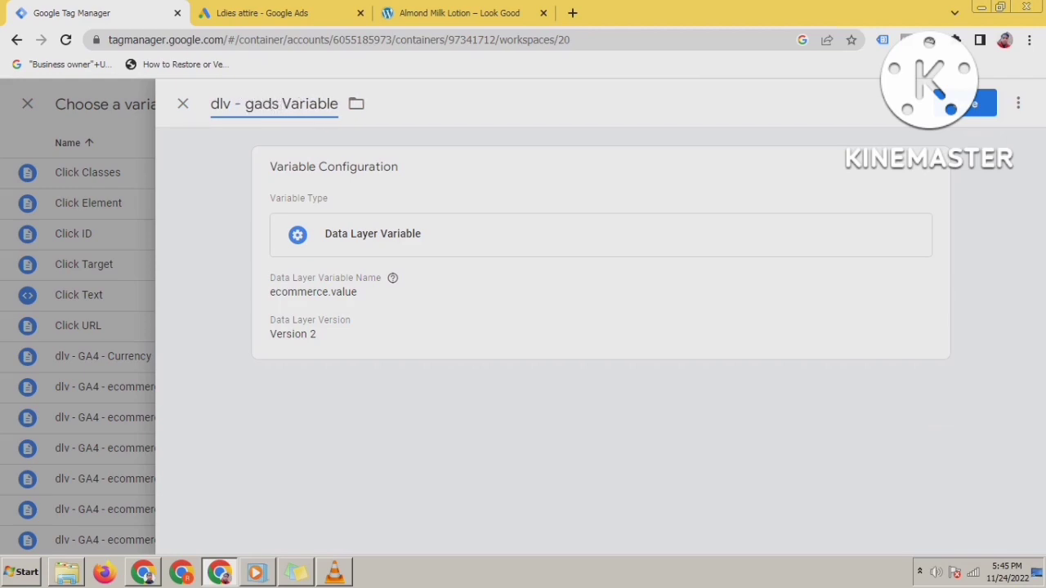
text(- va)
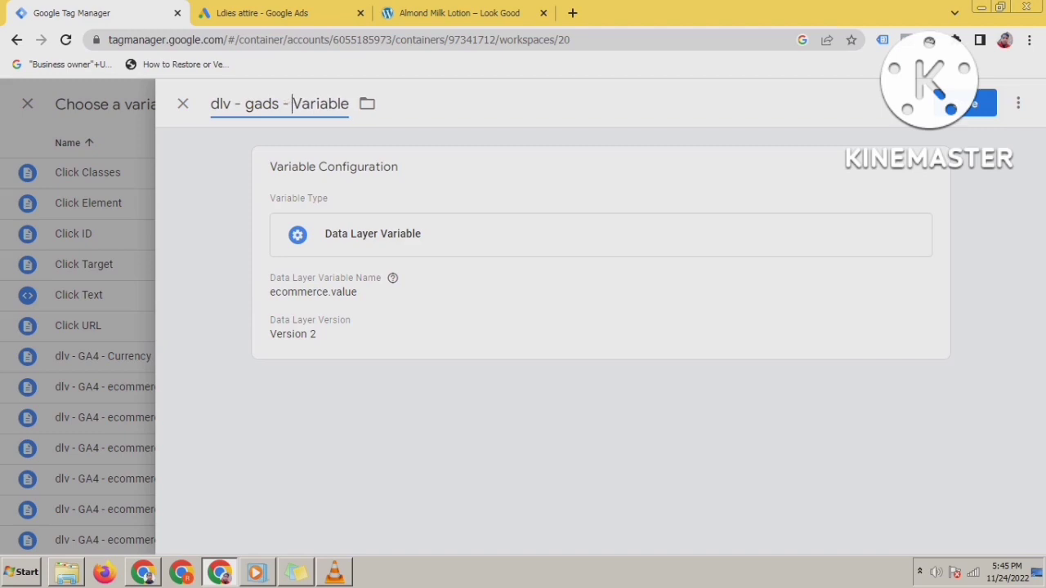
text(lu)
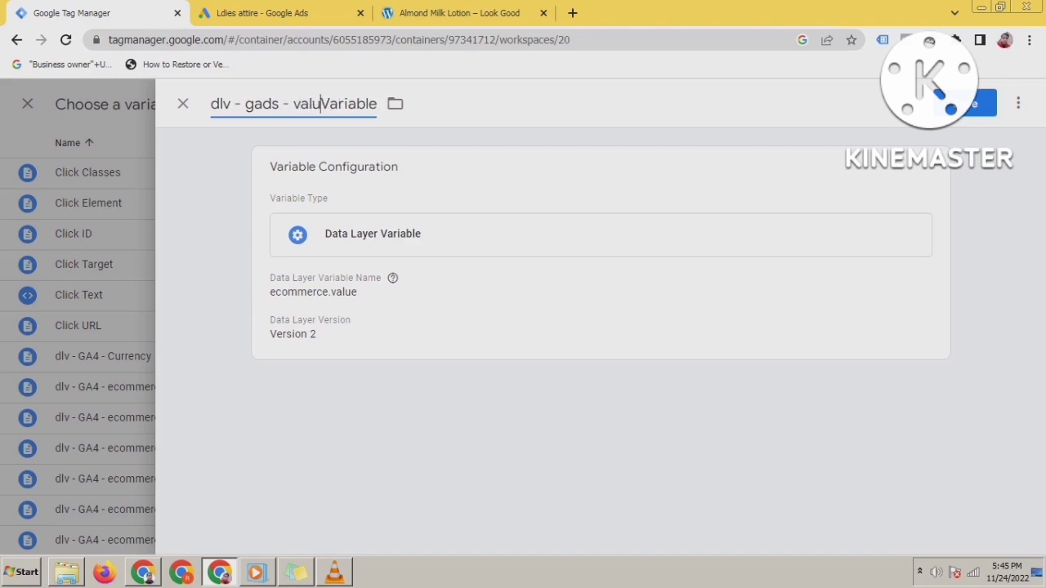
text(e)
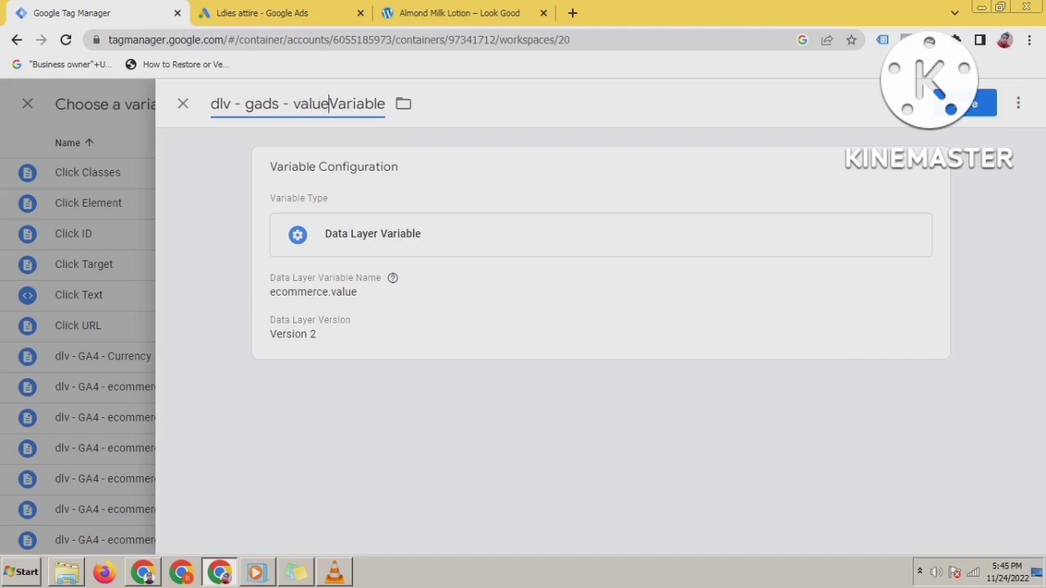
key(shift+Right)
key(shift+Right)
key(shift+Right)
key(shift+Right)
key(shift+Right)
key(shift+Right)
key(shift+Right)
key(shift+Right)
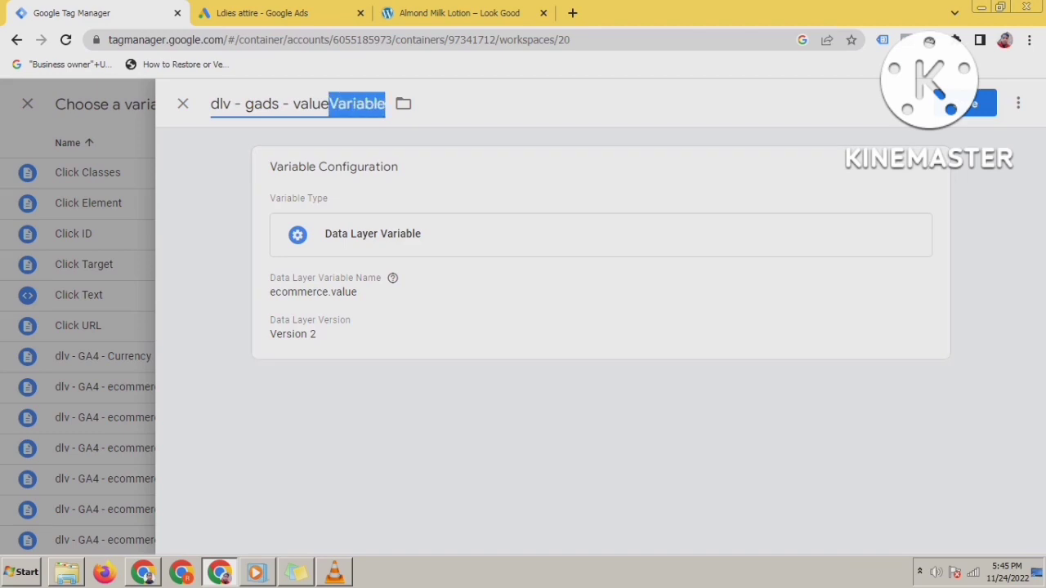
key(BackSpace)
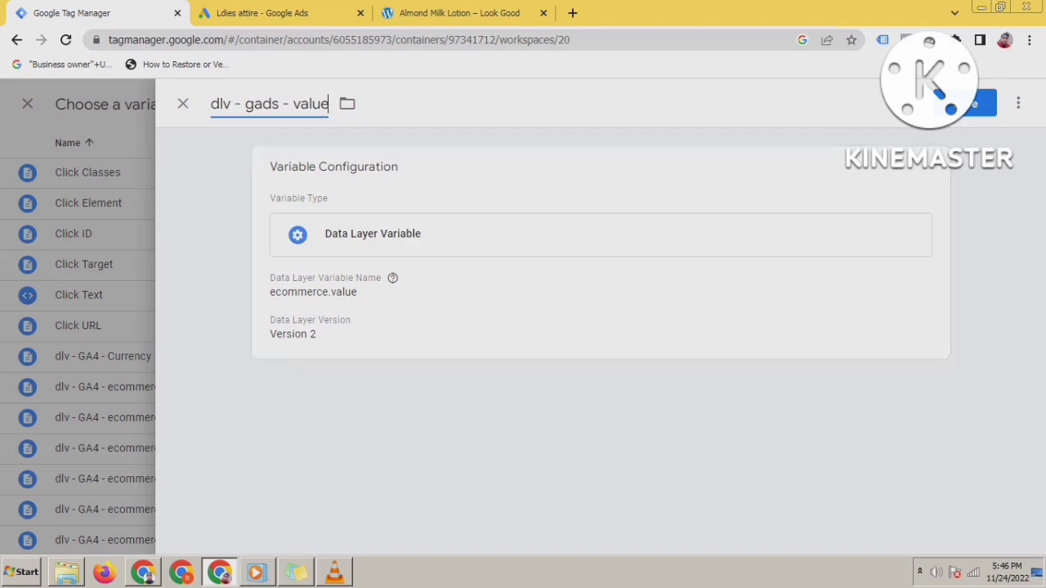
Step: Shorten the variable's name to "dlv - gads value" by removing the second hyphen, and save the variable
key(Left)
key(Left)
key(Left)
key(Left)
key(Left)
key(Left)
key(BackSpace)
key(BackSpace)
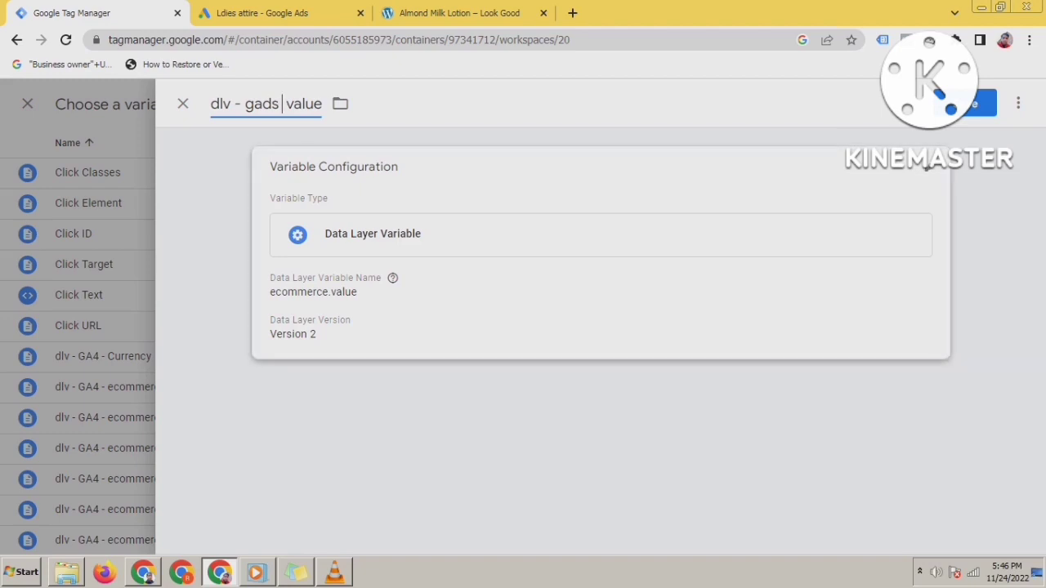
click(979, 104)
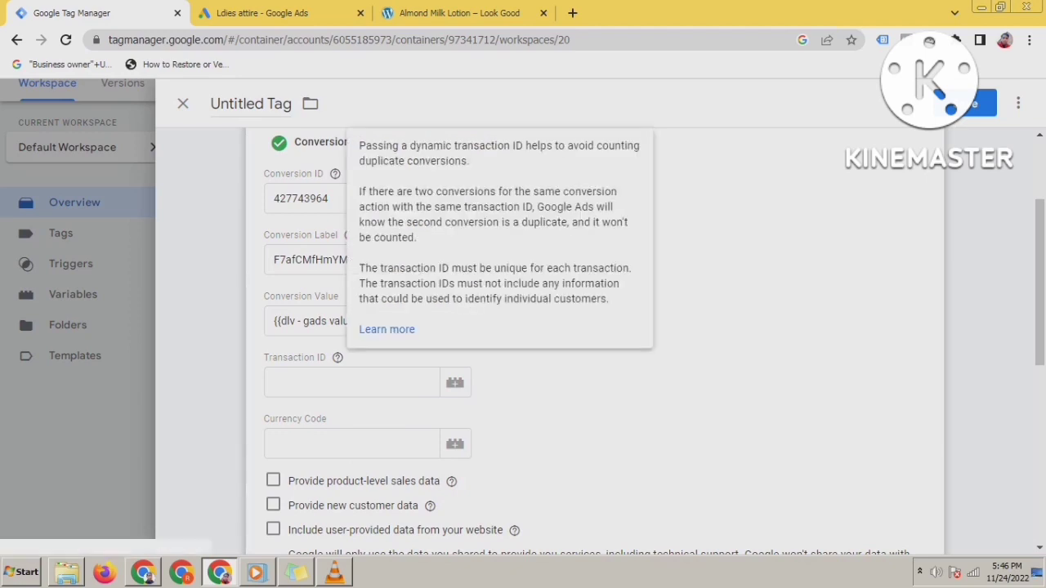
Step: Start creating a new variable for the tag's Transaction ID
click(340, 320)
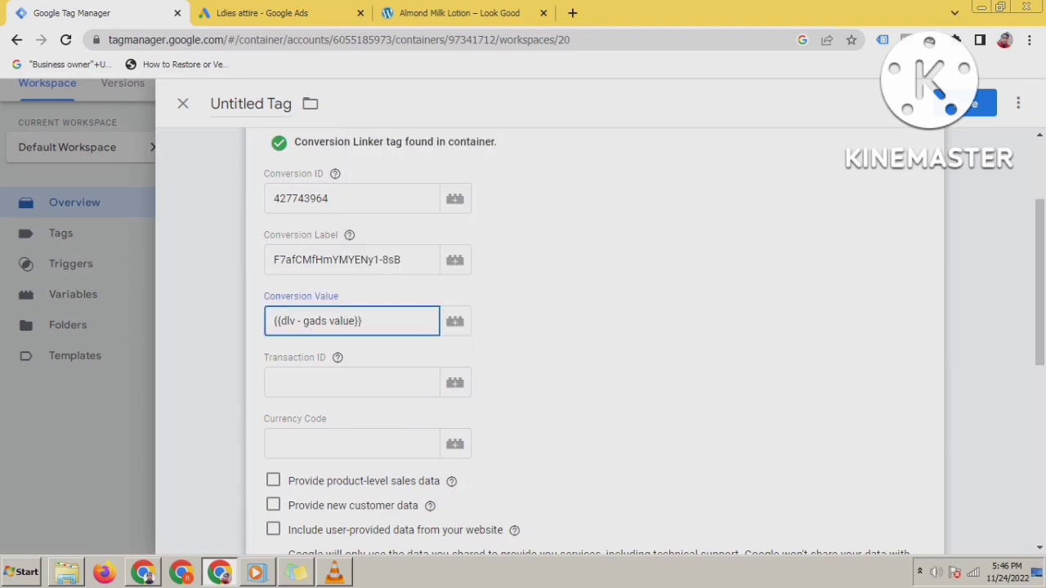
key(Right)
click(351, 382)
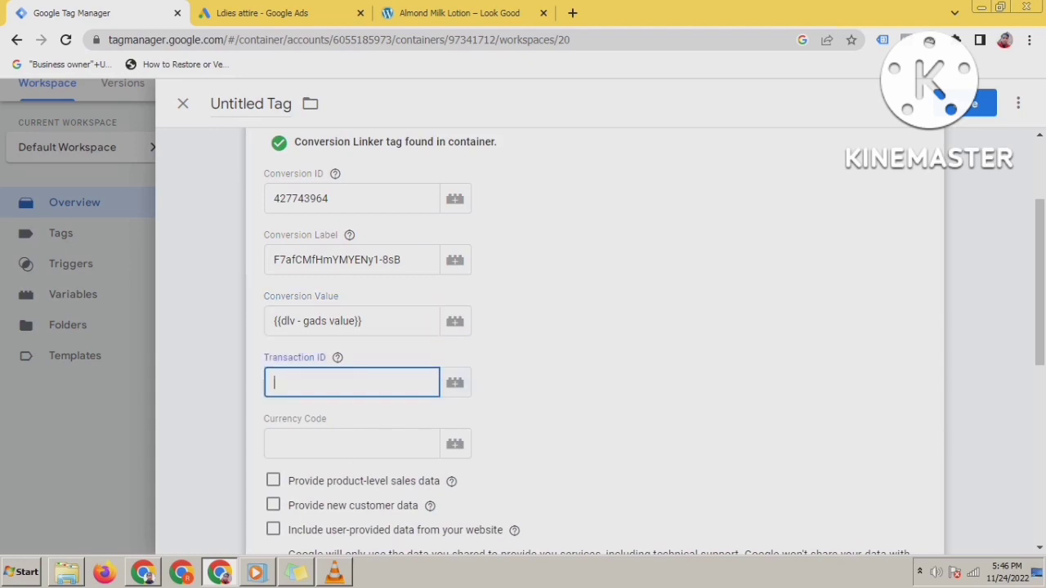
click(455, 382)
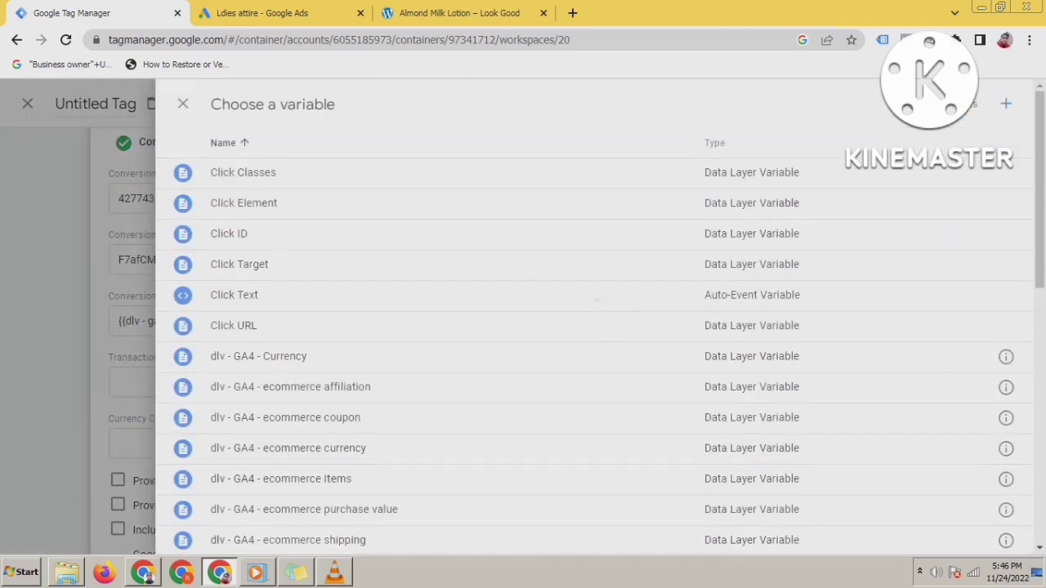
click(1006, 103)
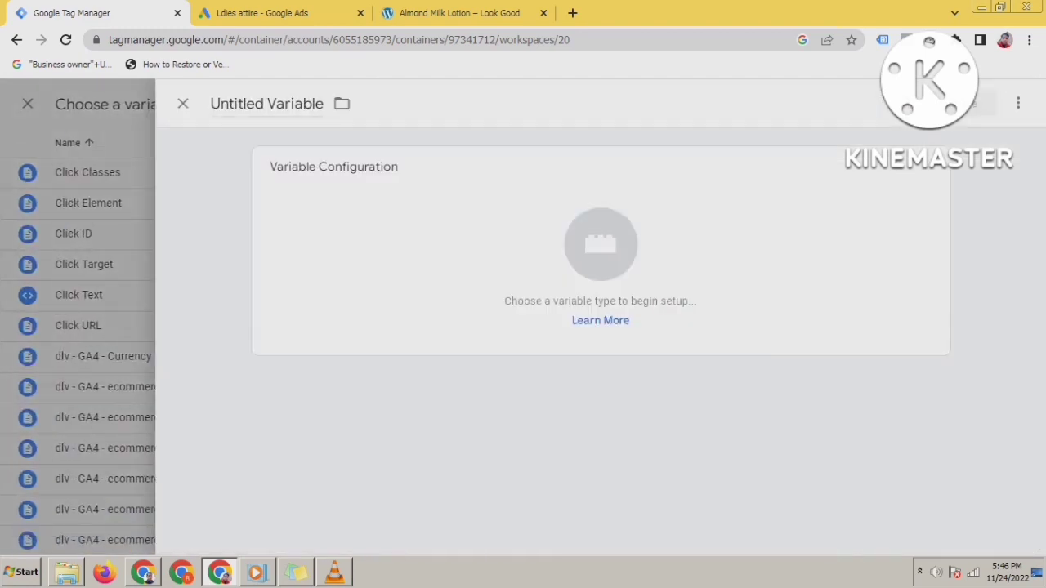
Step: Rename the untitled variable as "dlv - gads - add to cart transaction id"
double_click(237, 104)
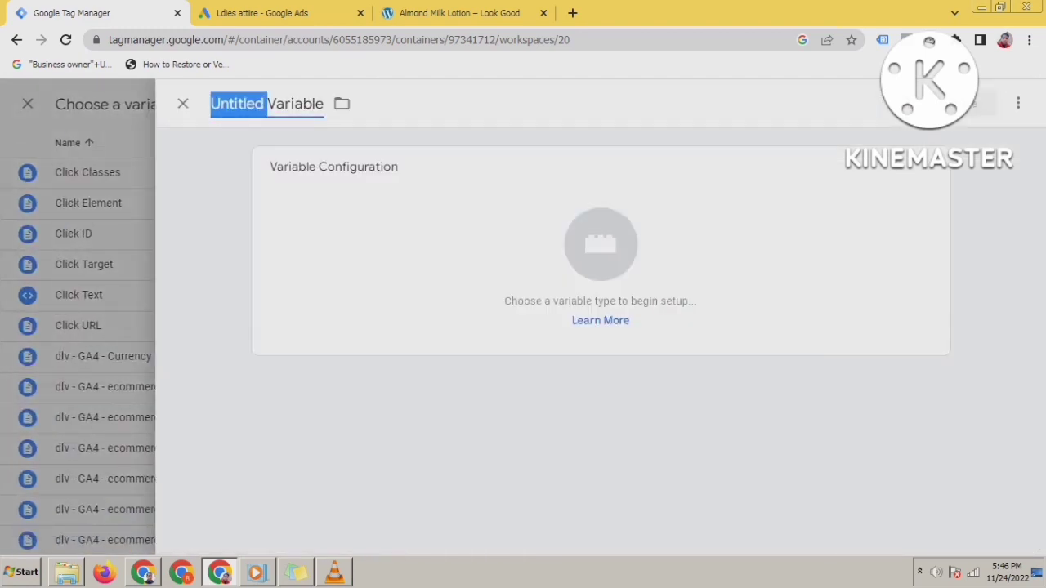
text(dlv)
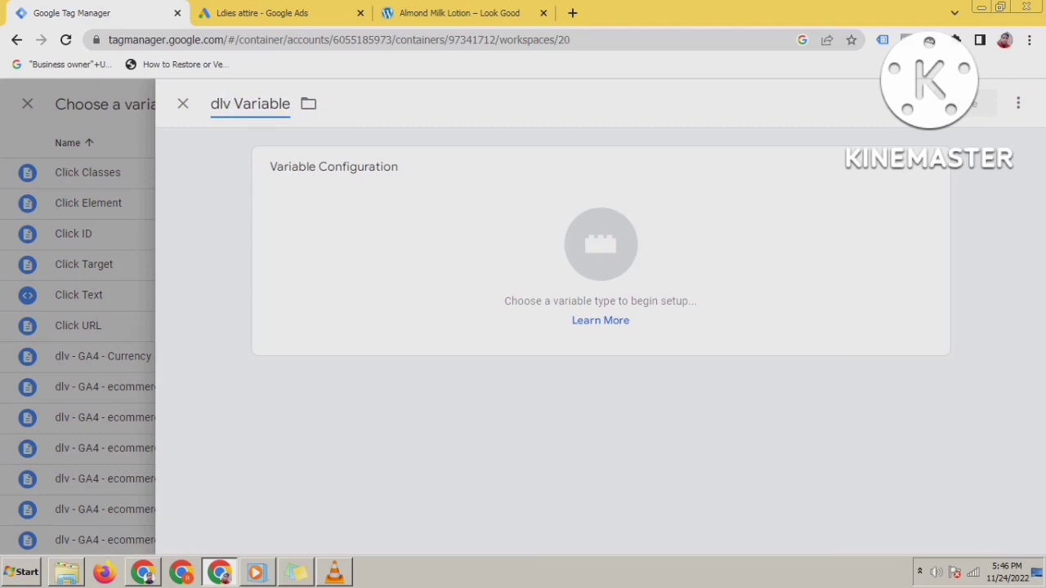
text( - )
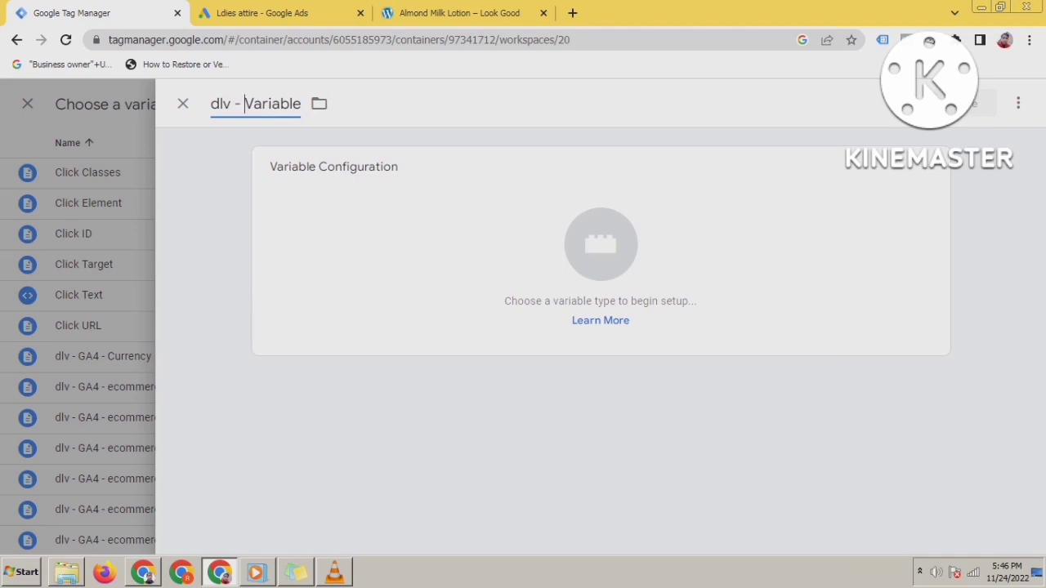
text(add)
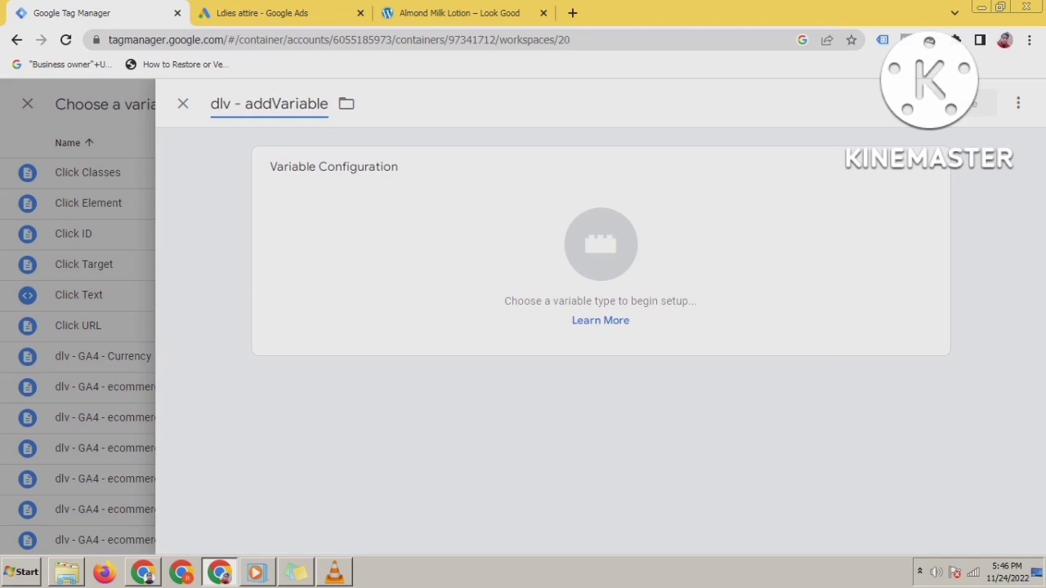
key(BackSpace)
key(BackSpace)
key(BackSpace)
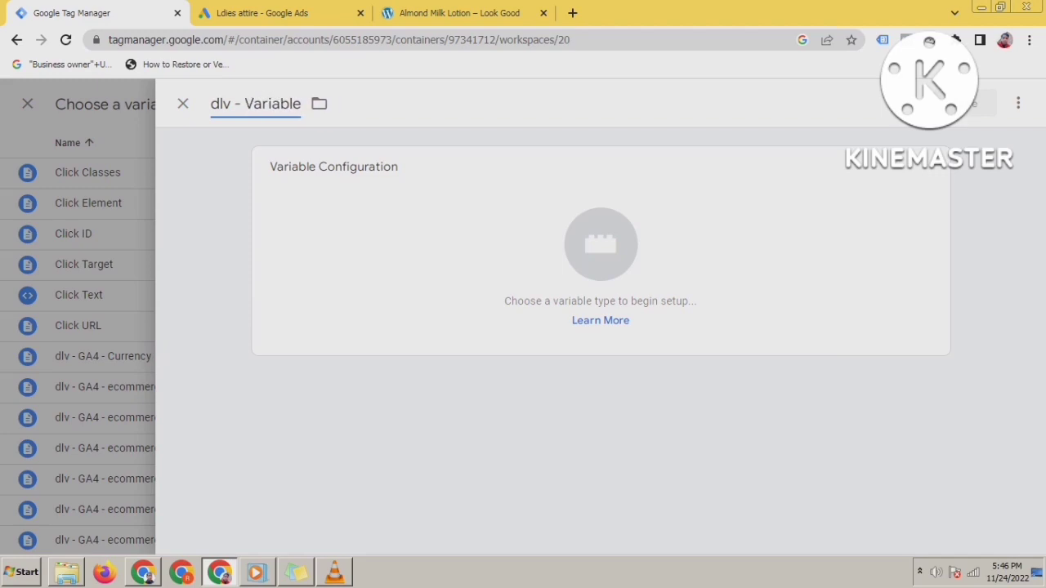
text(gads)
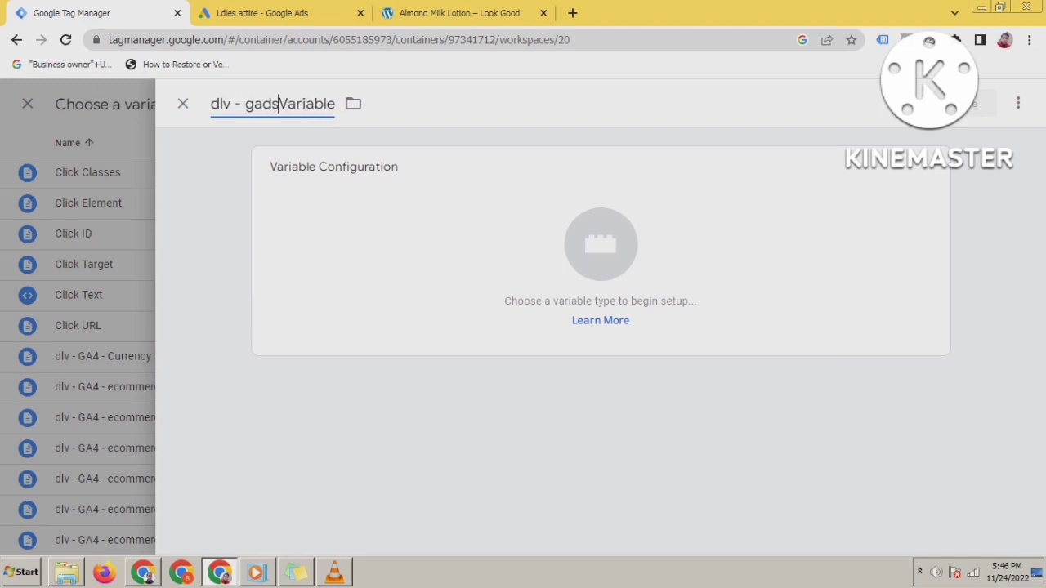
text( -)
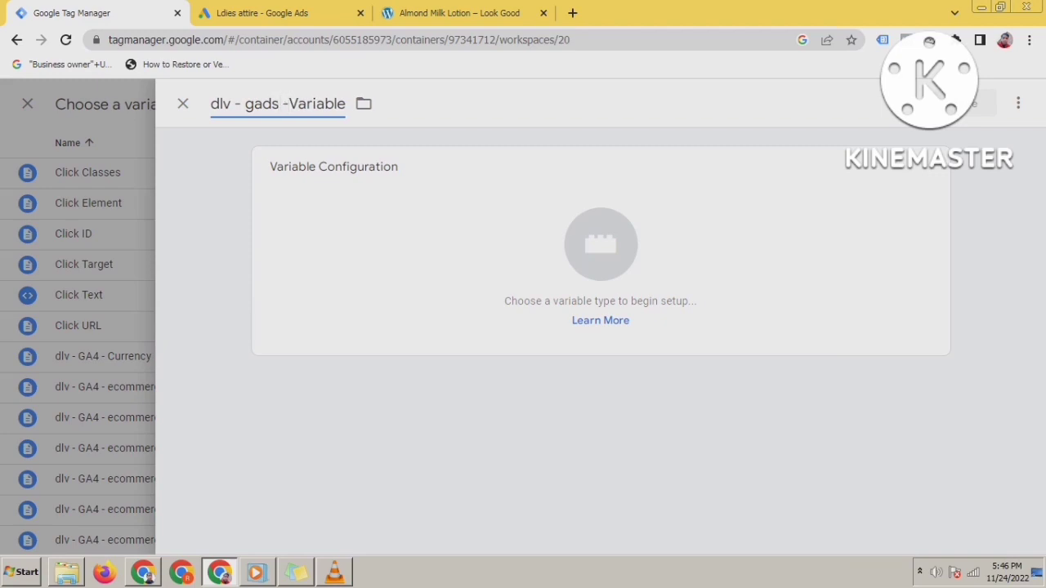
text( add)
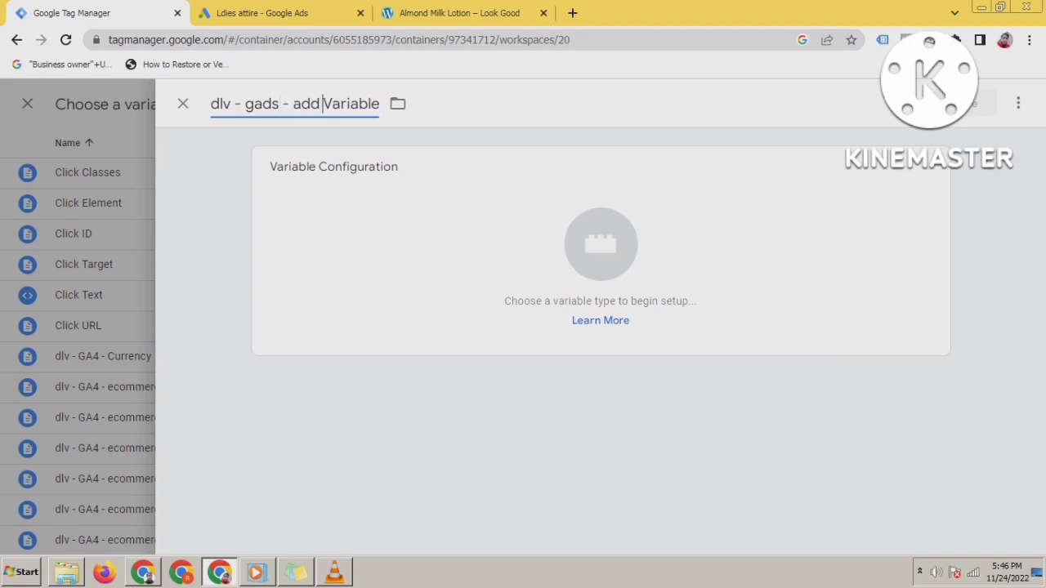
text( to)
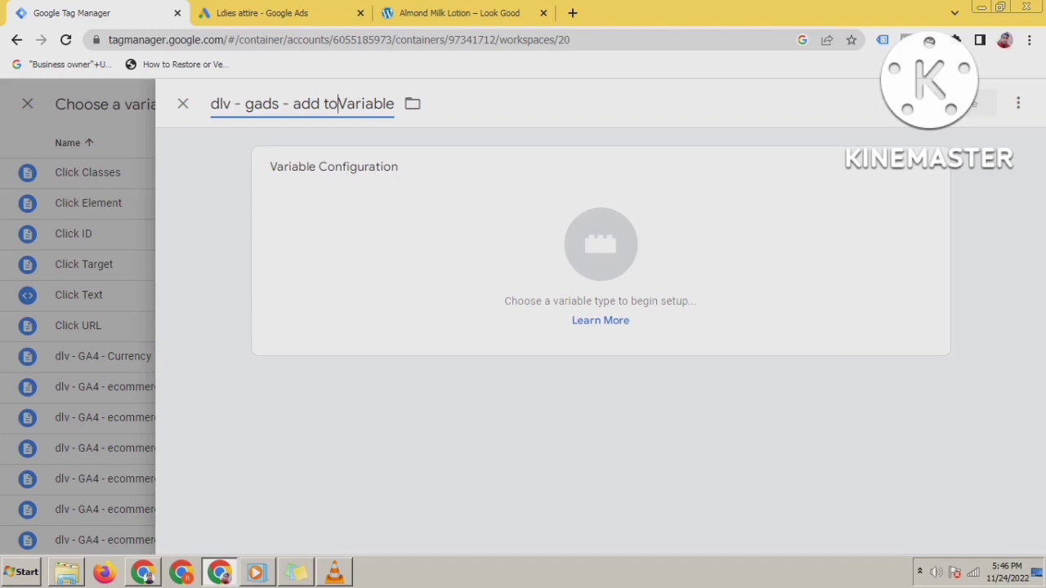
text( car)
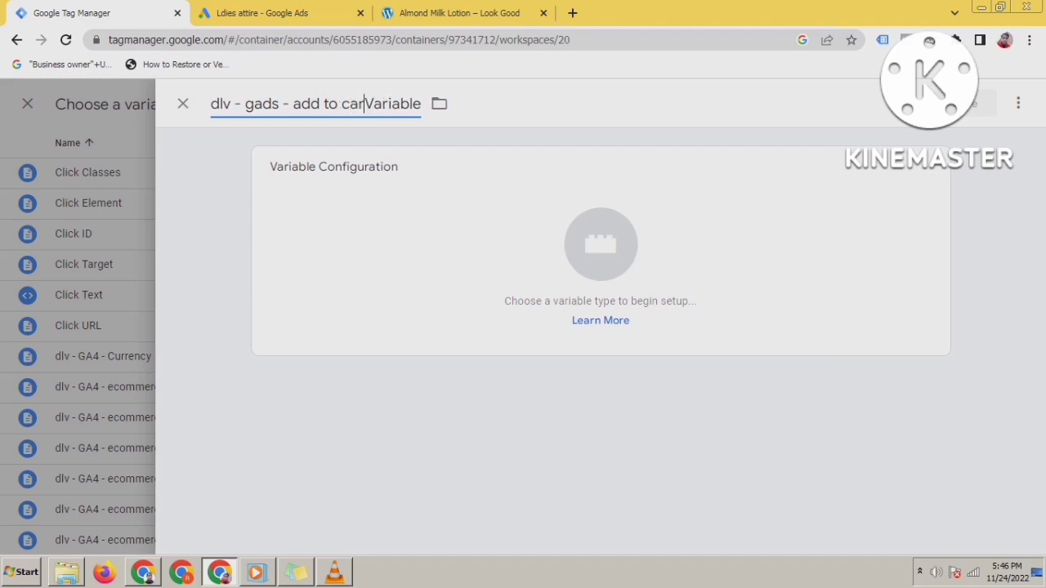
text(t )
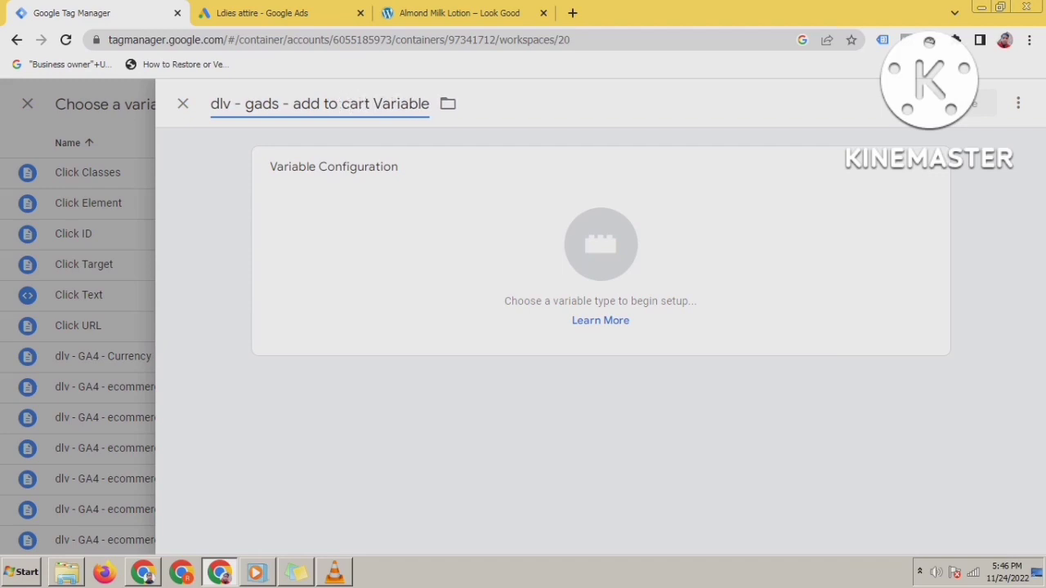
text(tran)
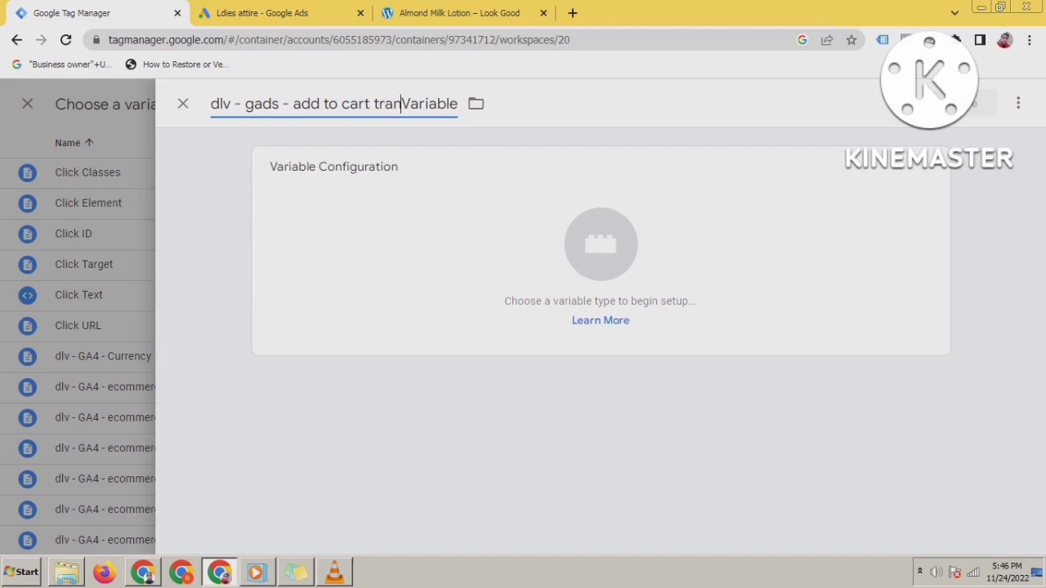
text(sact)
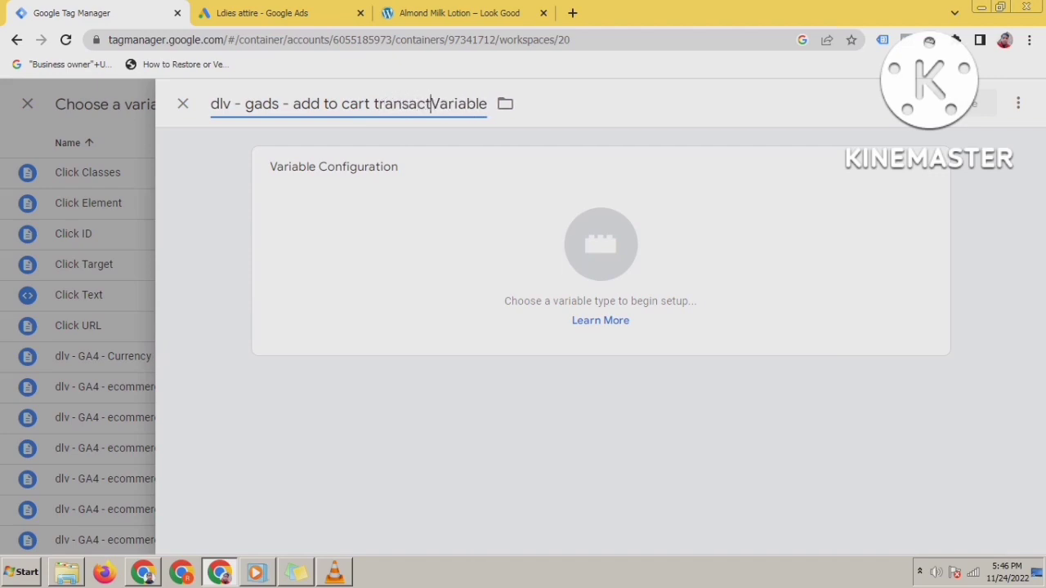
text(ion )
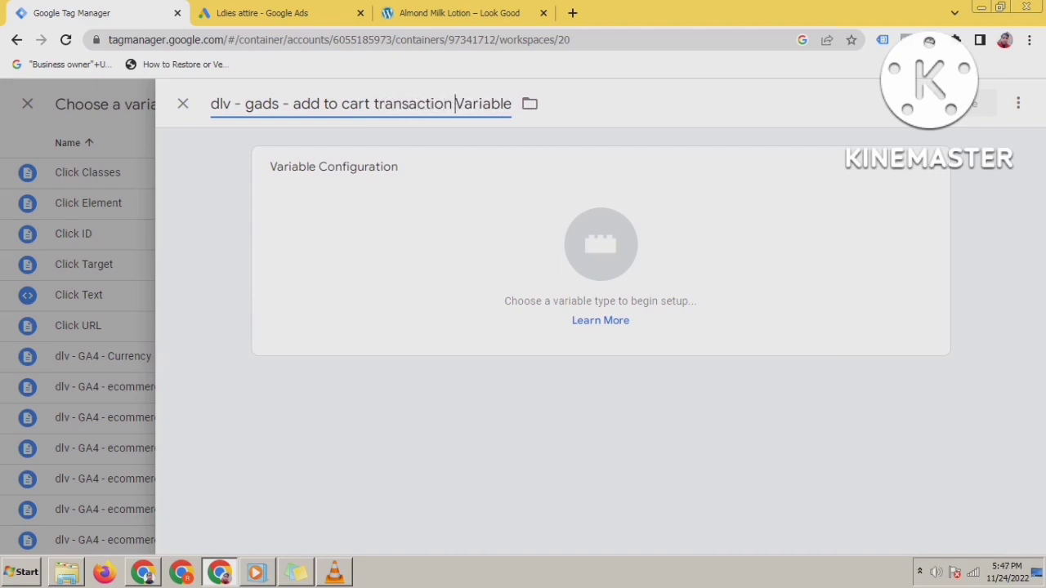
text(id)
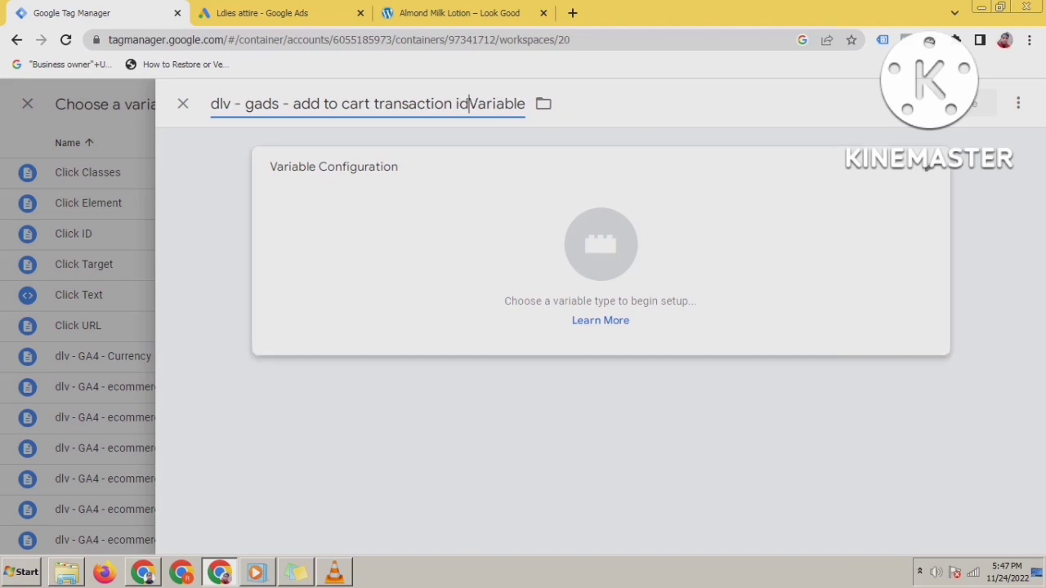
key(shift+End)
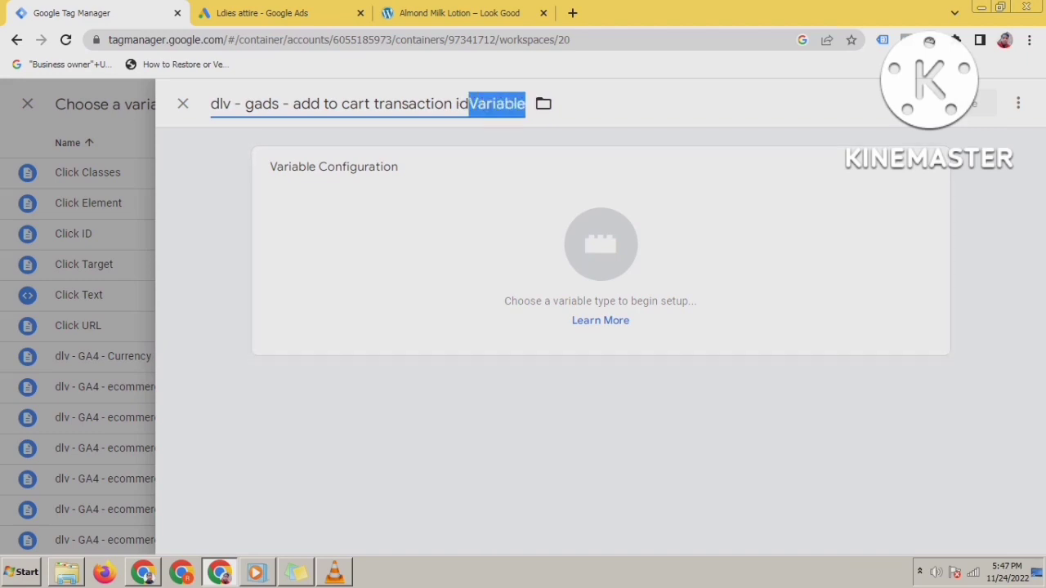
key(Delete)
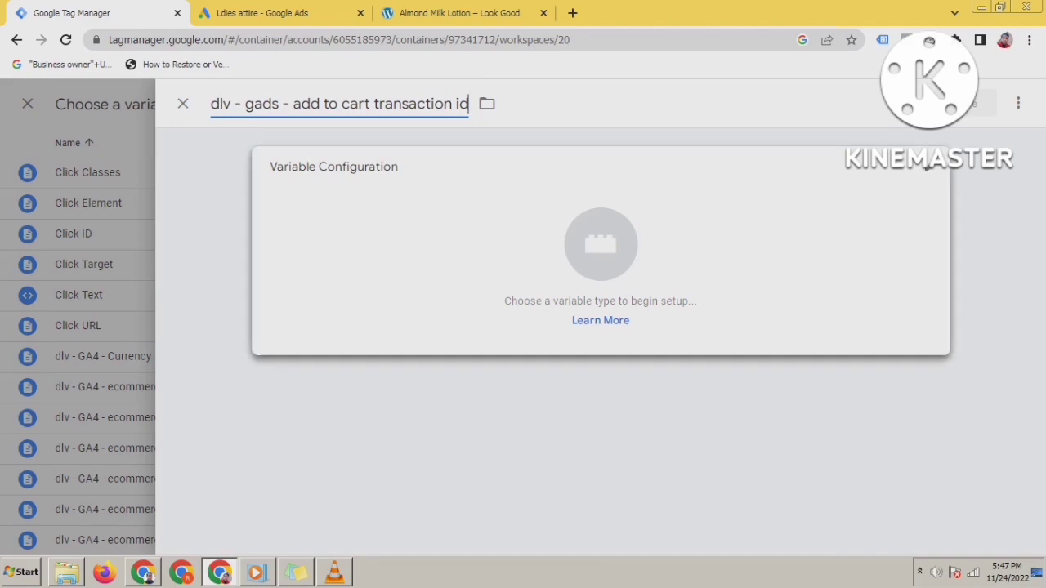
Step: Set the transaction ID variable's type to Data Layer Variable
click(601, 244)
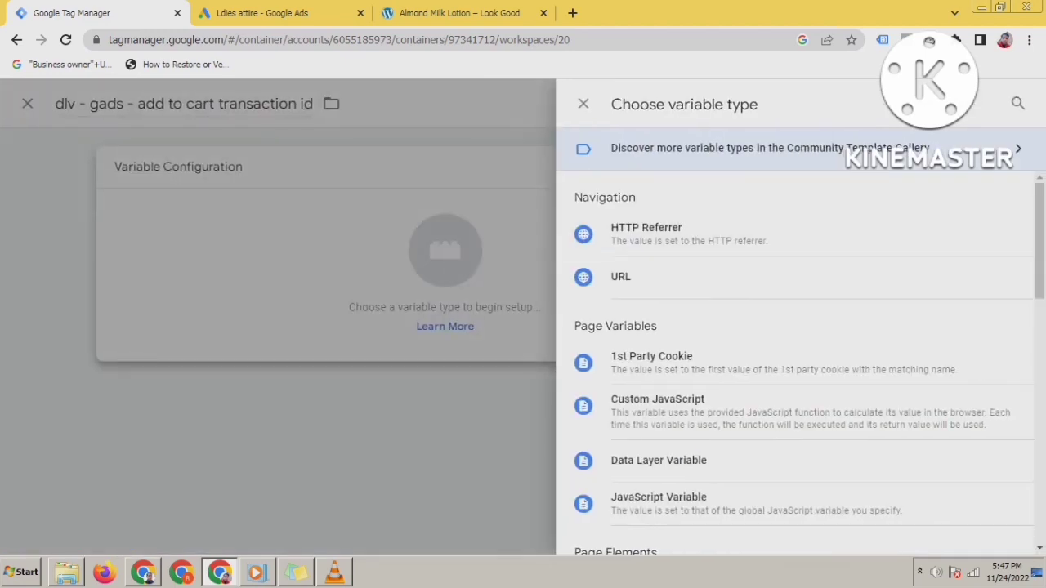
scroll(735, 419, down, 1)
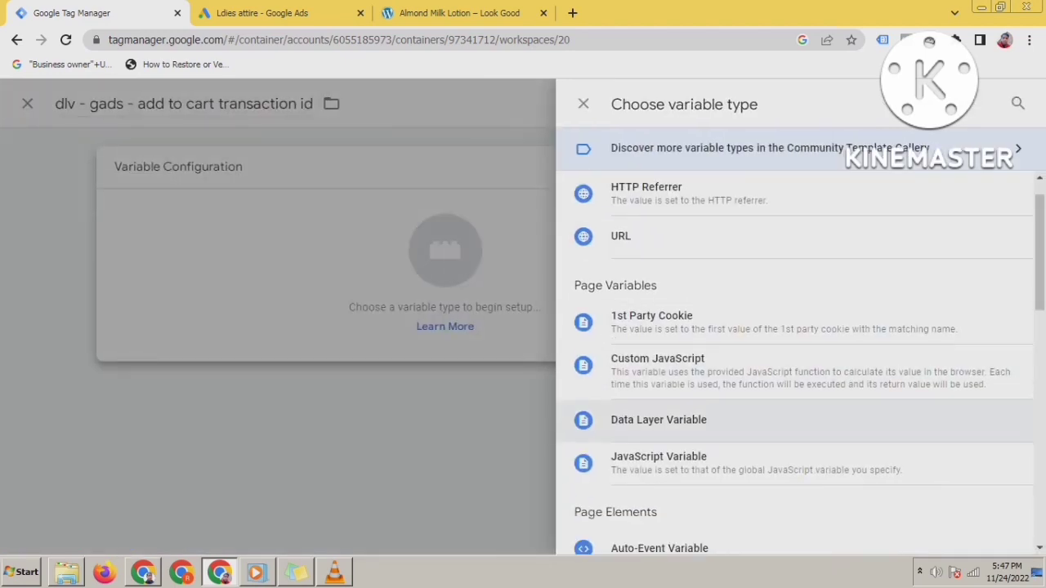
scroll(735, 419, down, 1)
click(659, 384)
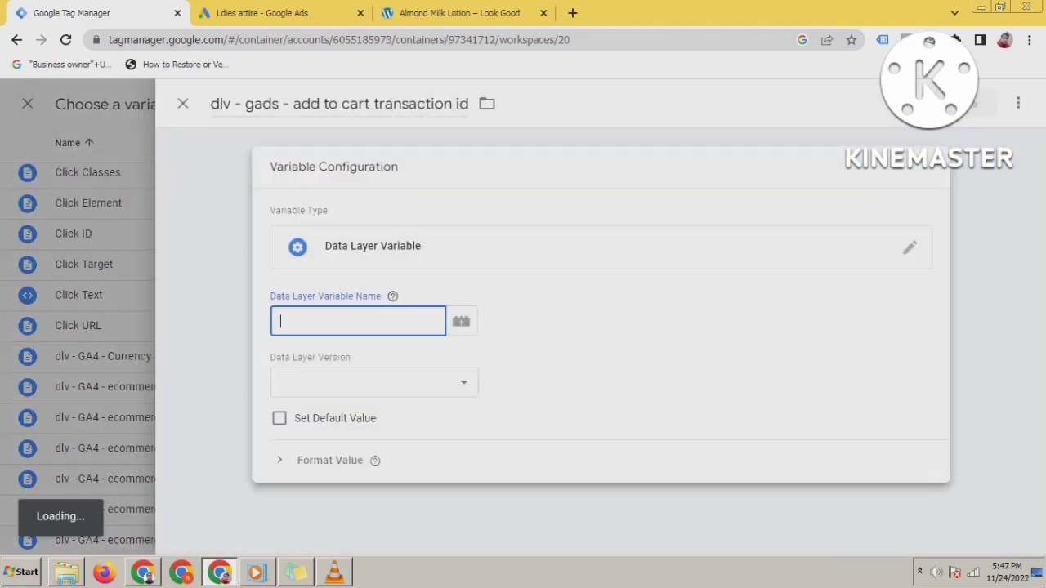
Step: Copy ecommerce.transaction_id from the sticky note into the Data Layer Variable Name and save the variable
click(296, 572)
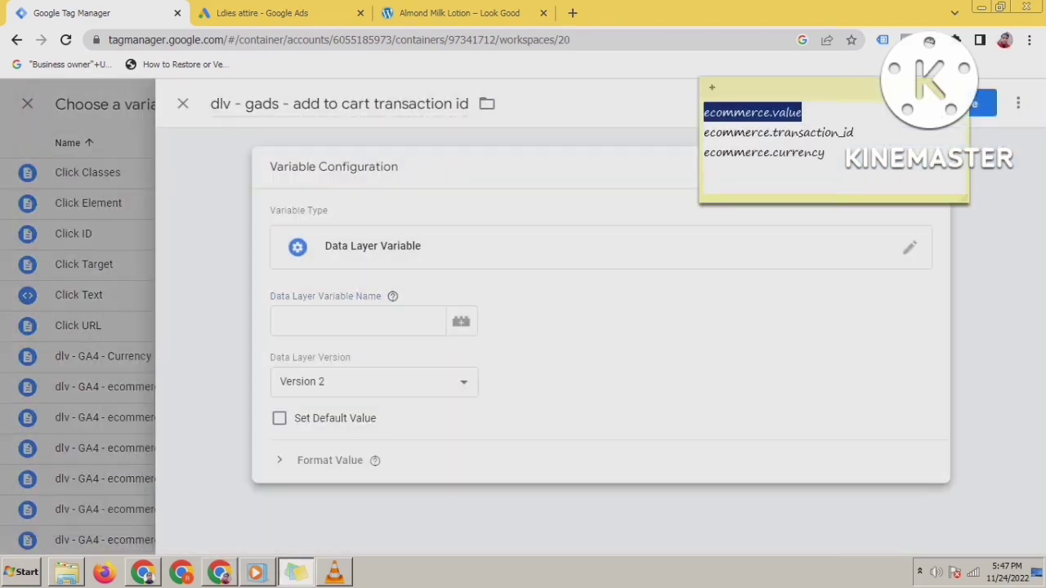
double_click(744, 133)
drag(770, 133, 857, 132)
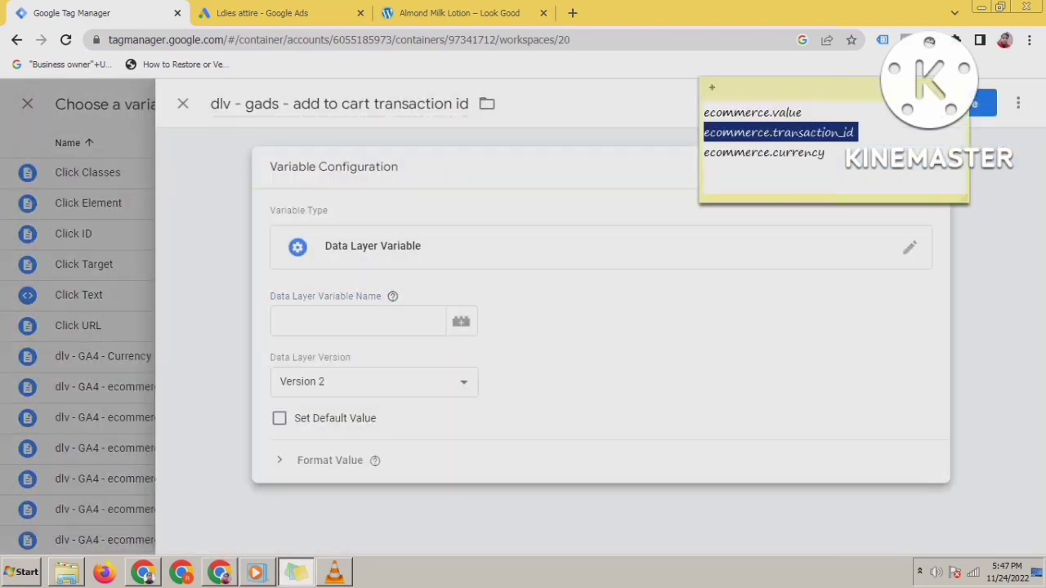
right_click(744, 134)
click(781, 156)
click(360, 321)
right_click(360, 320)
click(396, 404)
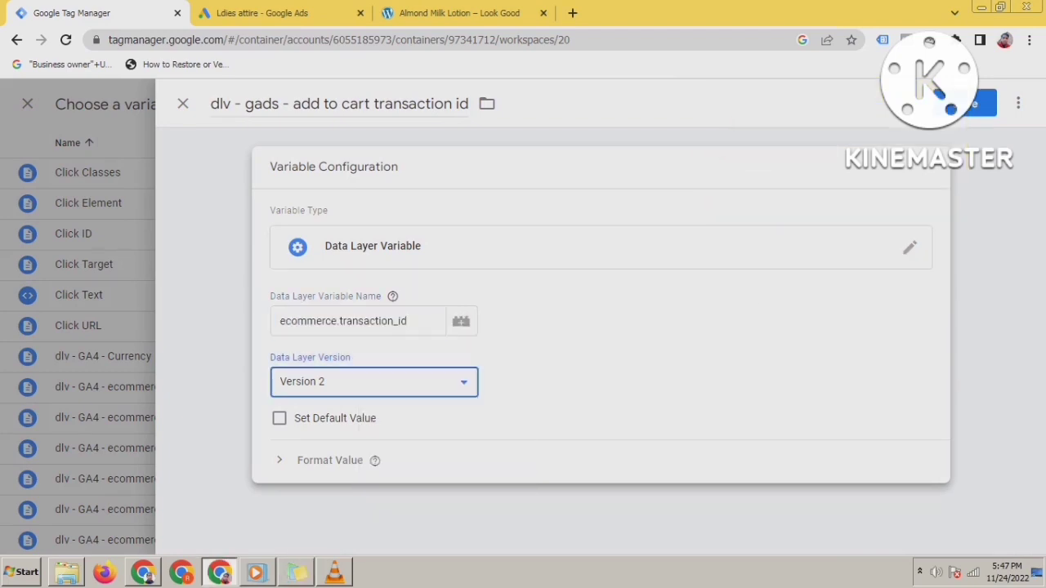
click(977, 104)
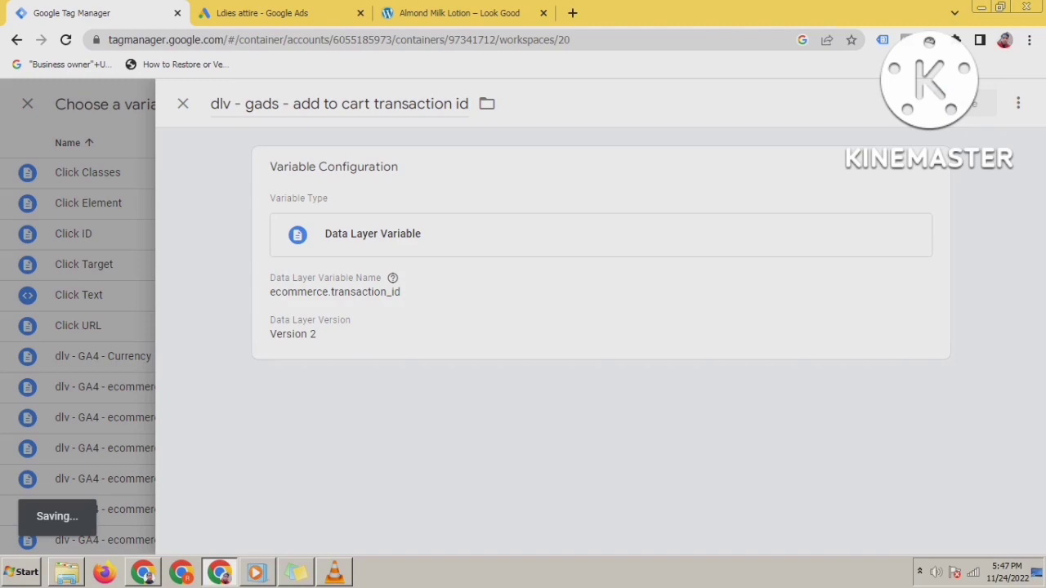
Step: Create a new variable for the tag's Currency Code, with Data Layer Variable as its type
scroll(594, 341, down, 1)
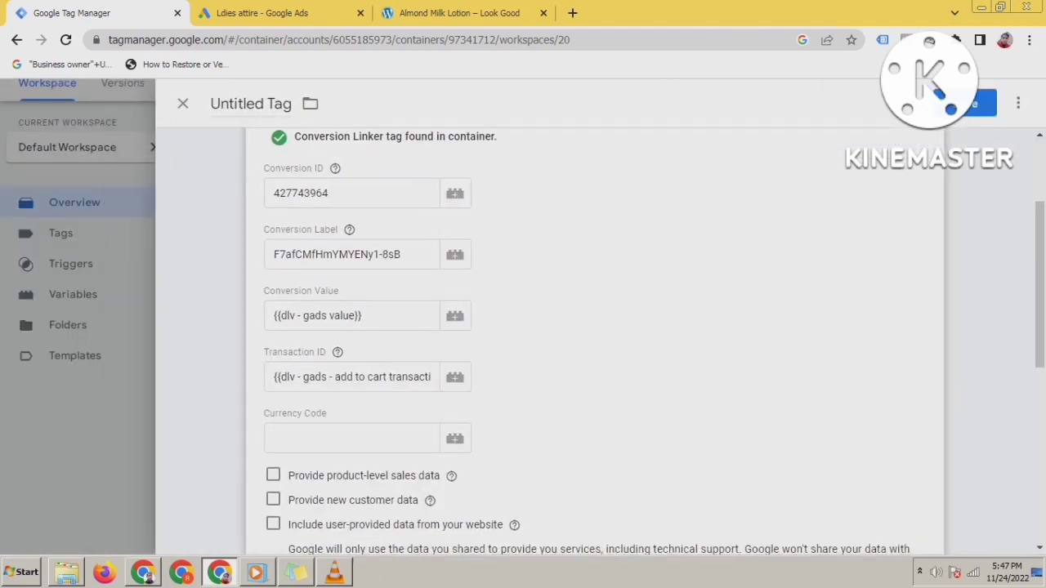
click(352, 366)
click(455, 367)
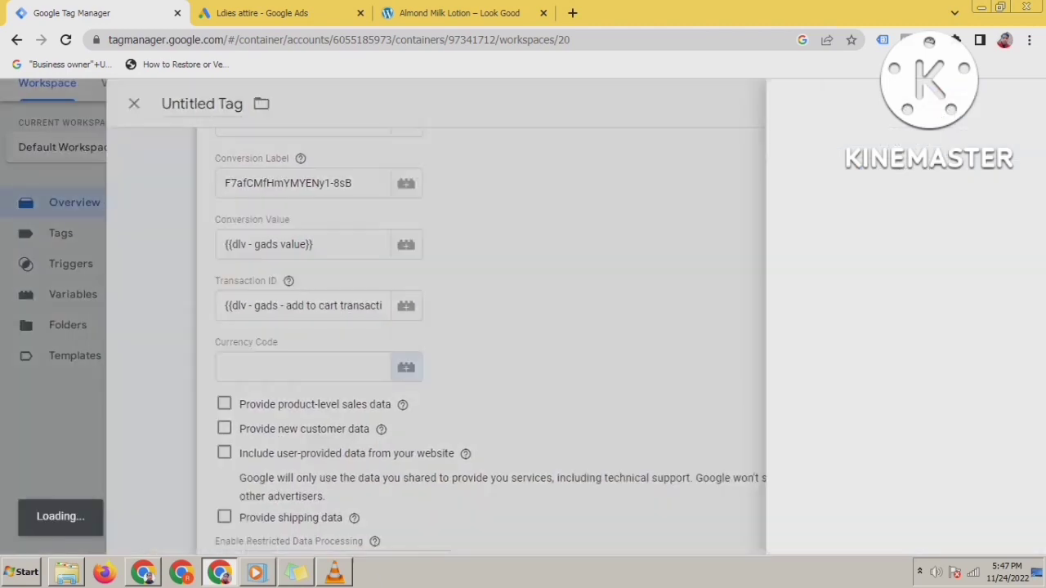
click(1006, 104)
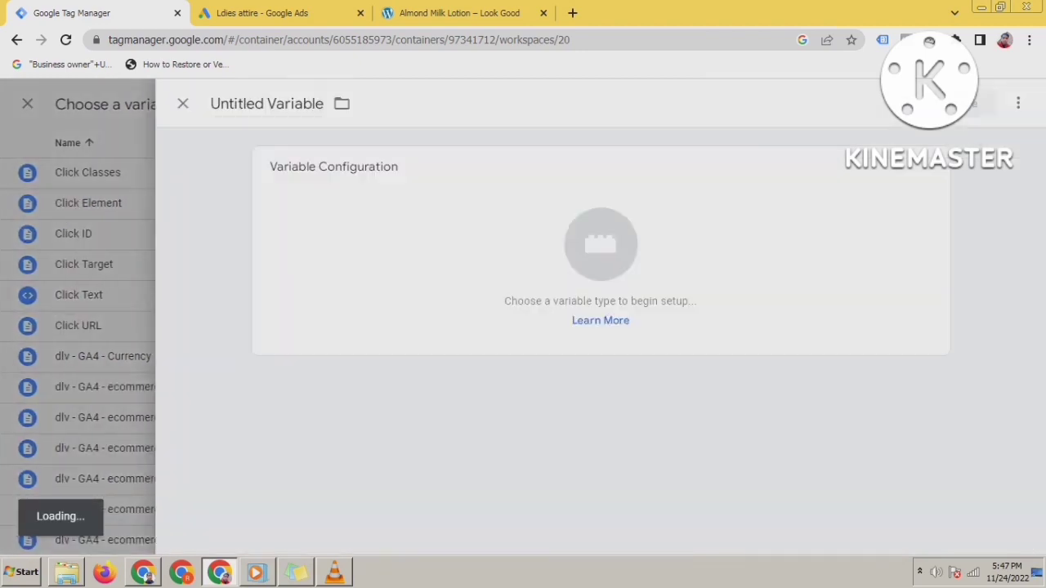
click(600, 255)
scroll(653, 404, down, 1)
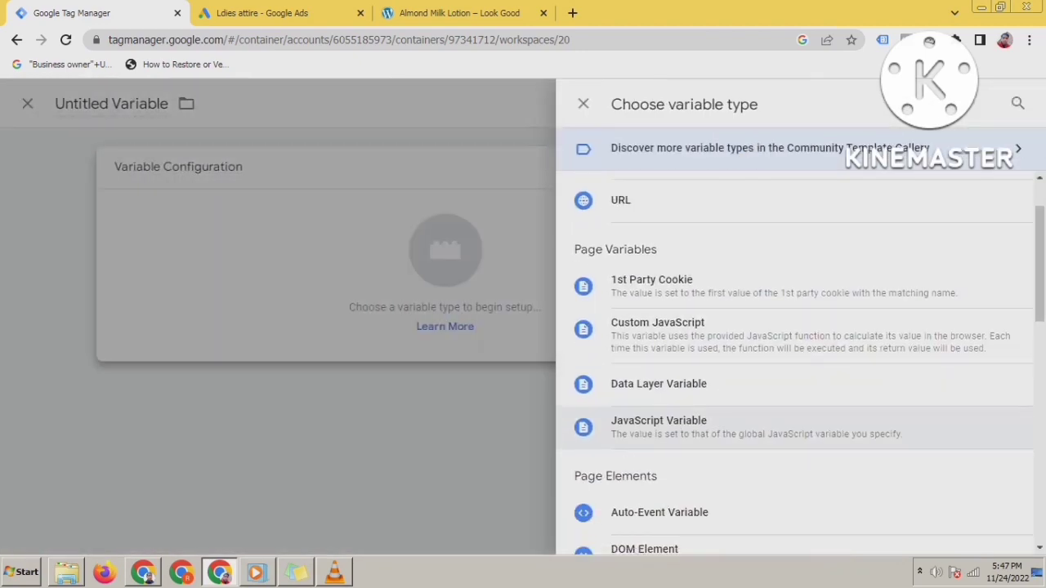
click(638, 383)
Step: Copy ecommerce.currency from the sticky note into the new variable's Data Layer Variable Name
click(404, 321)
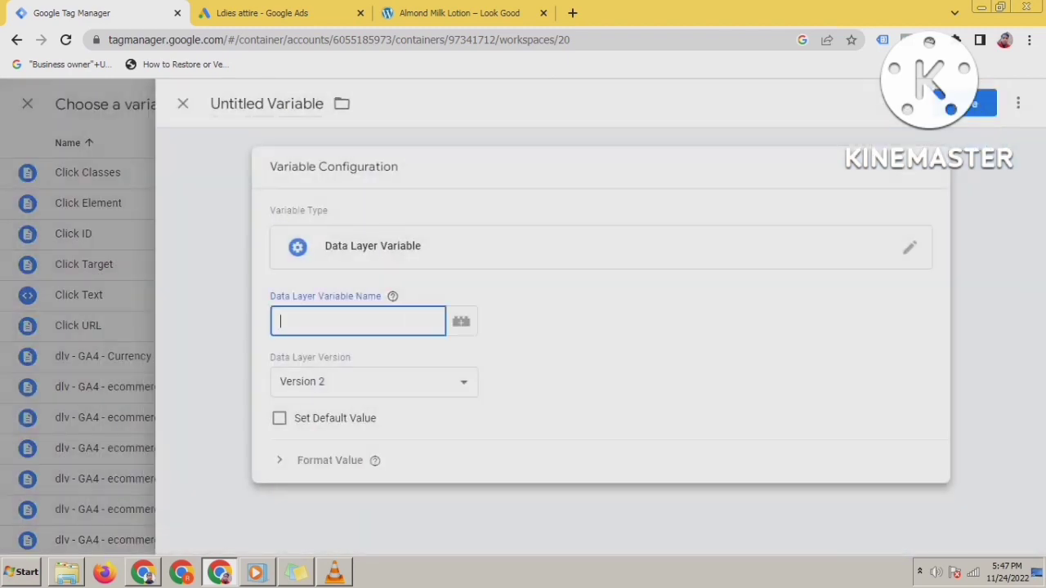
click(295, 572)
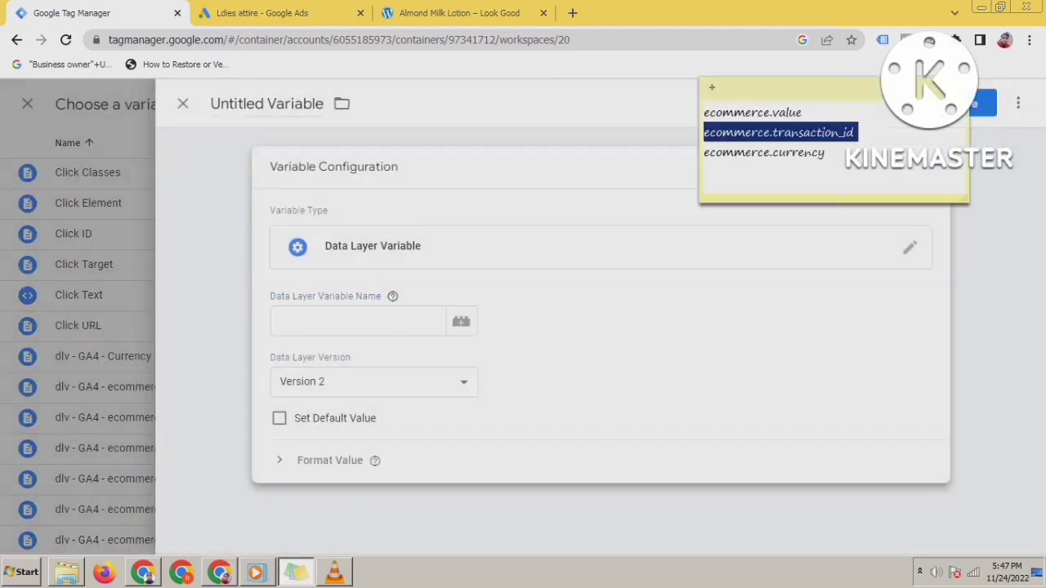
triple_click(734, 152)
right_click(735, 152)
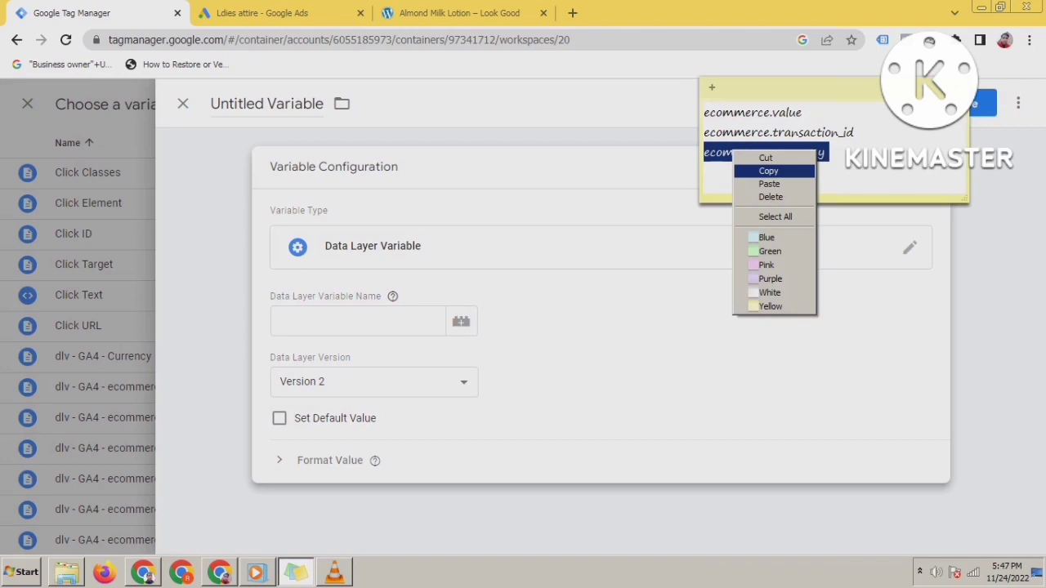
click(748, 171)
click(219, 572)
right_click(341, 320)
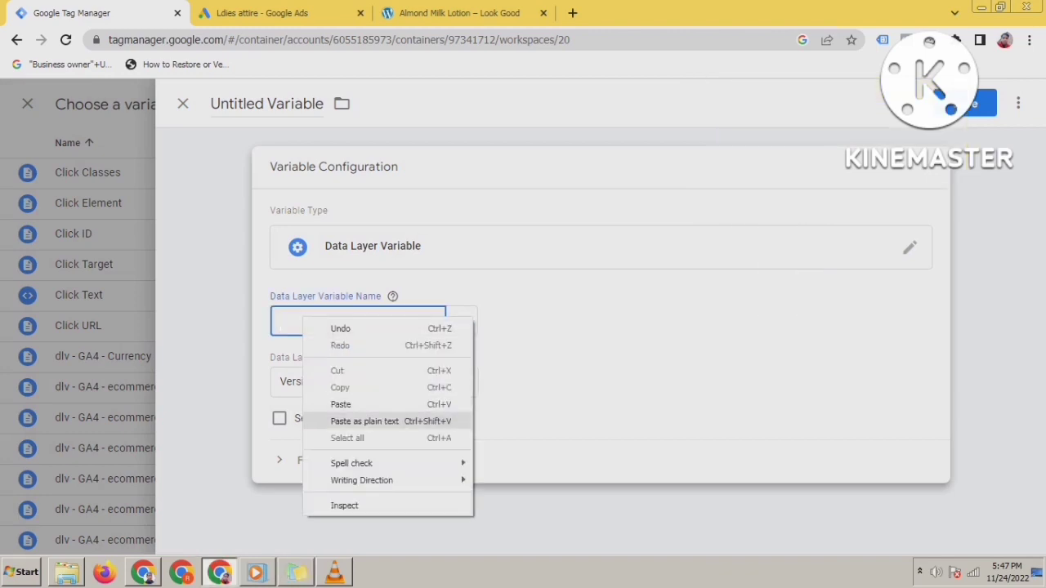
click(326, 401)
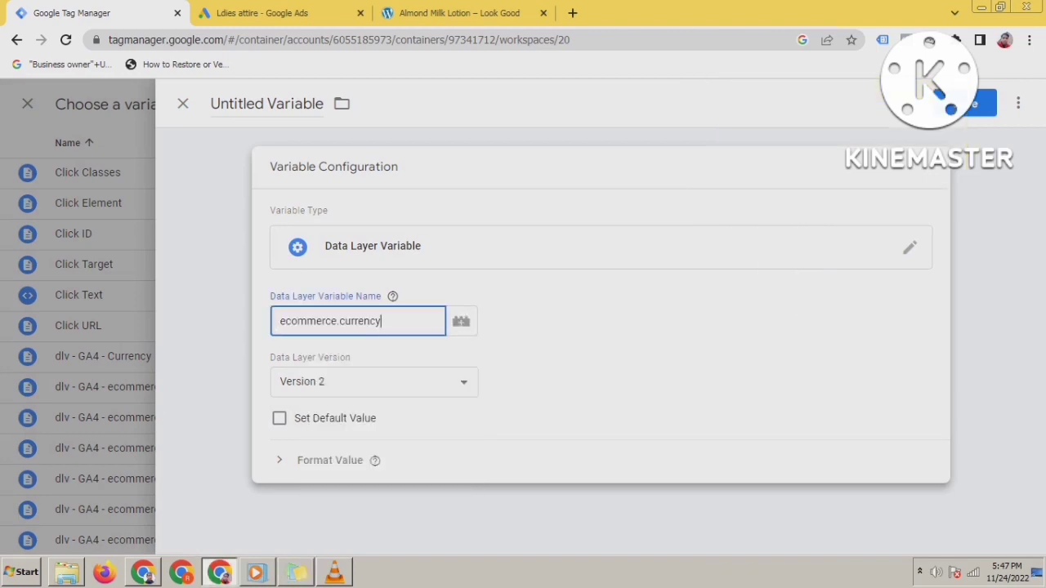
Step: Name the currency variable "dlv - gads - add to cart currency" and save it into the tag's Currency Code
click(238, 104)
double_click(238, 104)
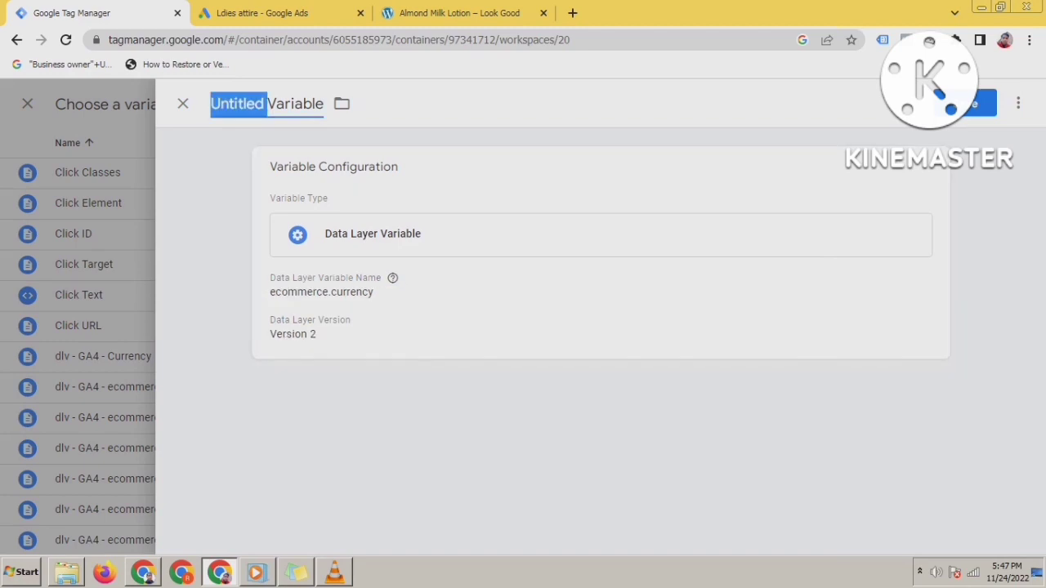
text(dlv -)
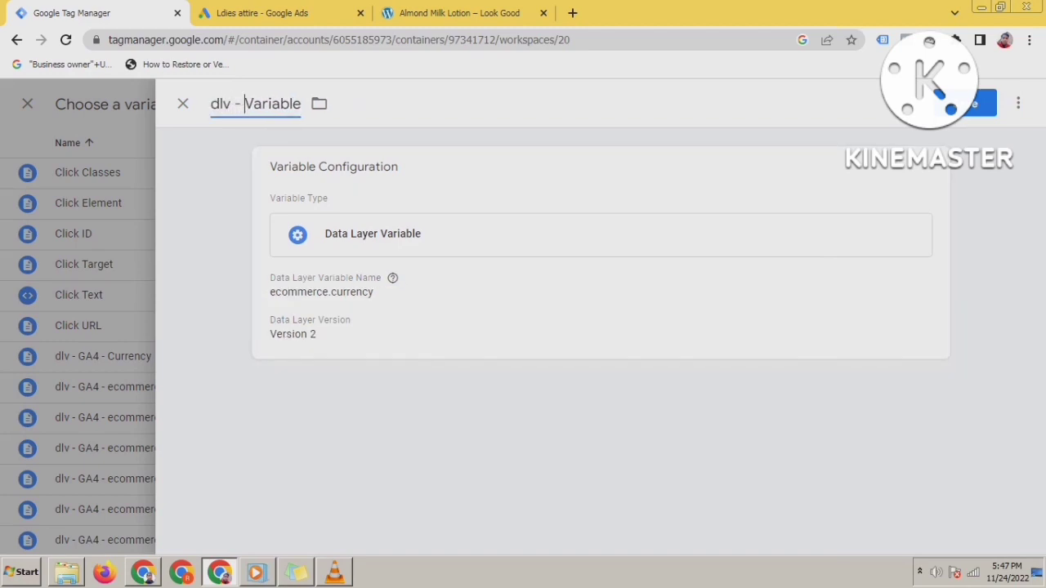
text( gad)
text(s - )
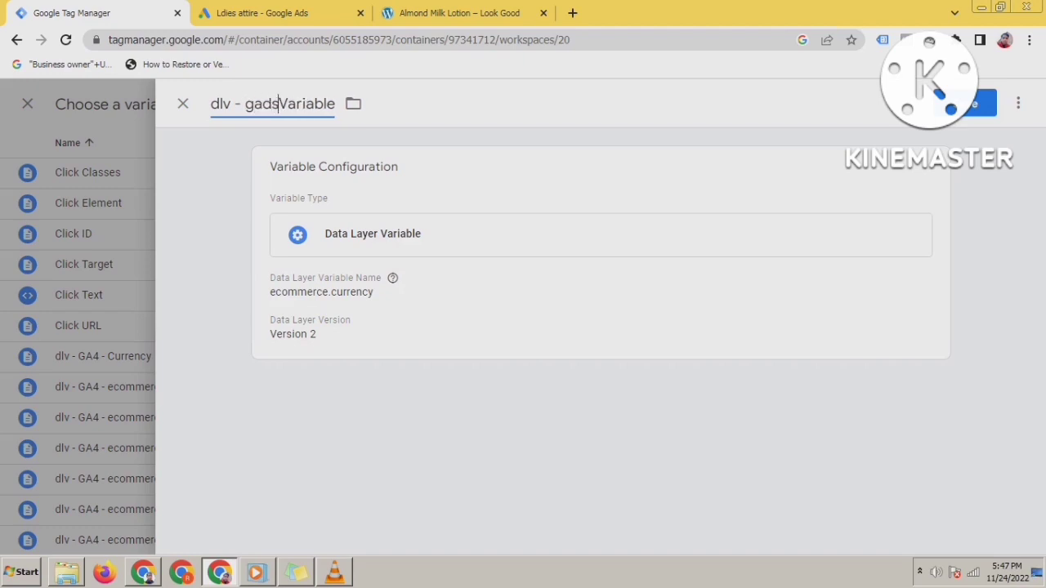
text(add to)
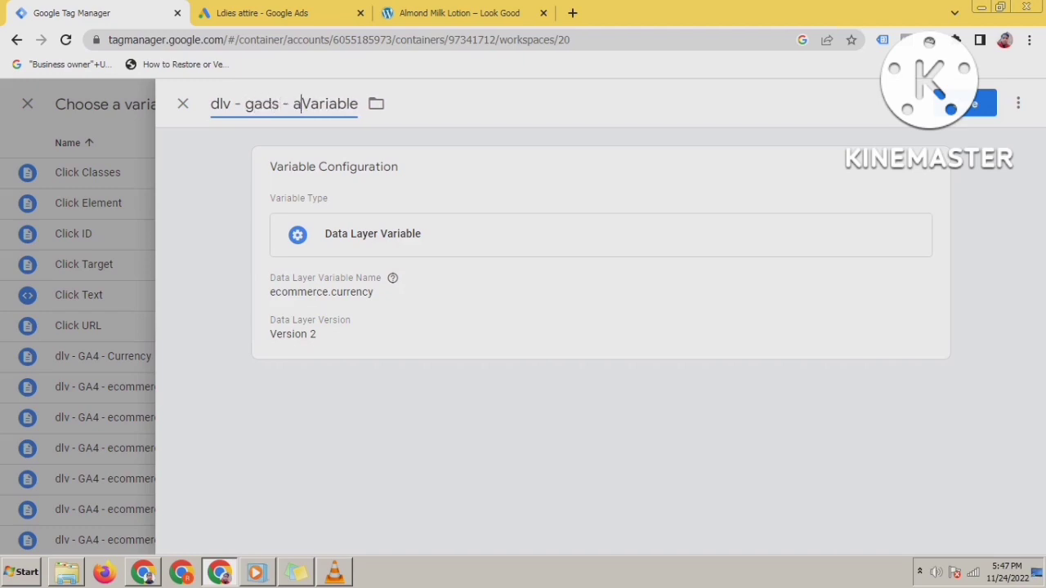
text( car)
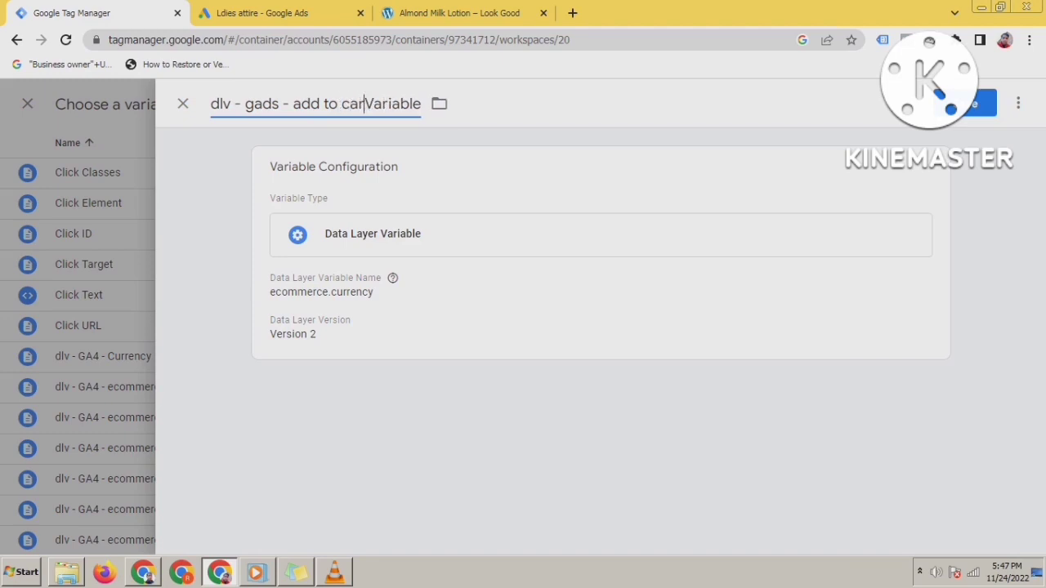
text(t )
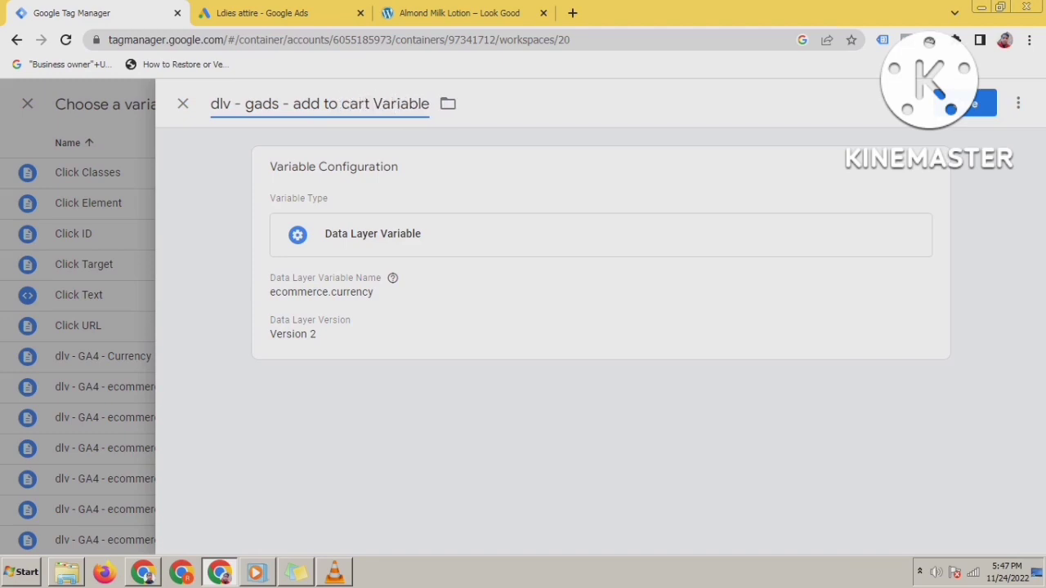
text(currenc)
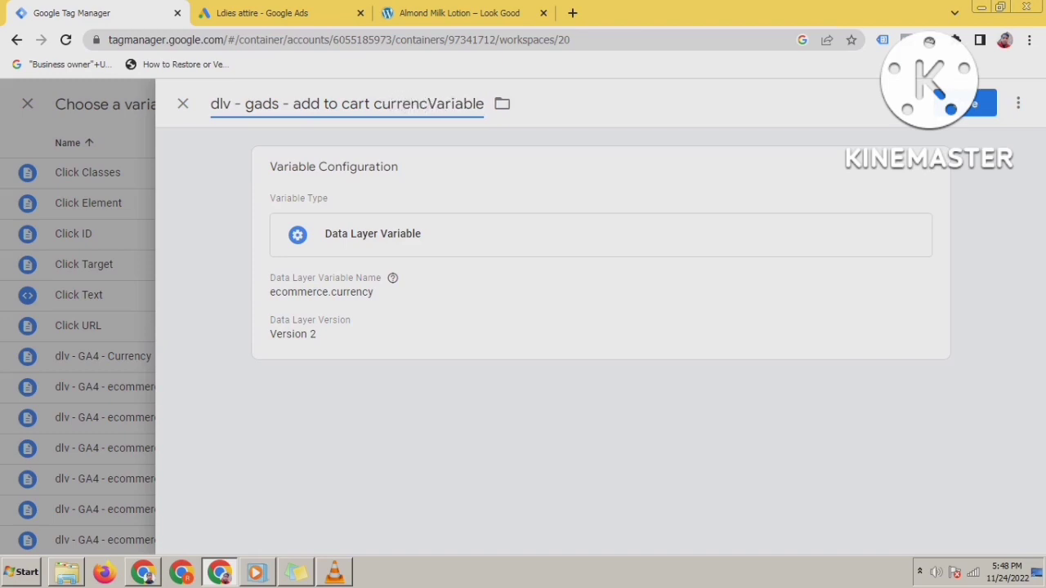
text(y)
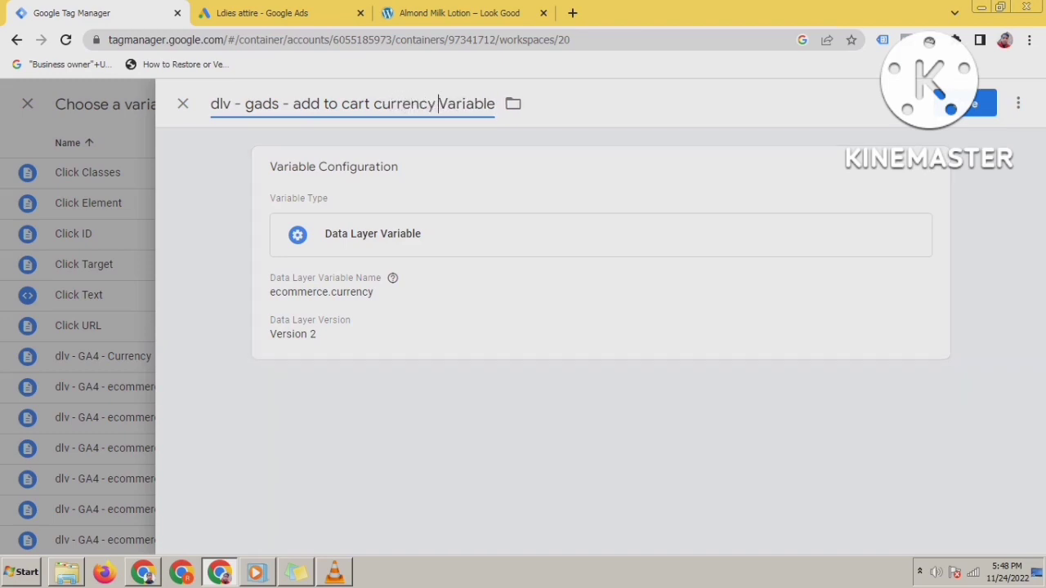
key(shift+End)
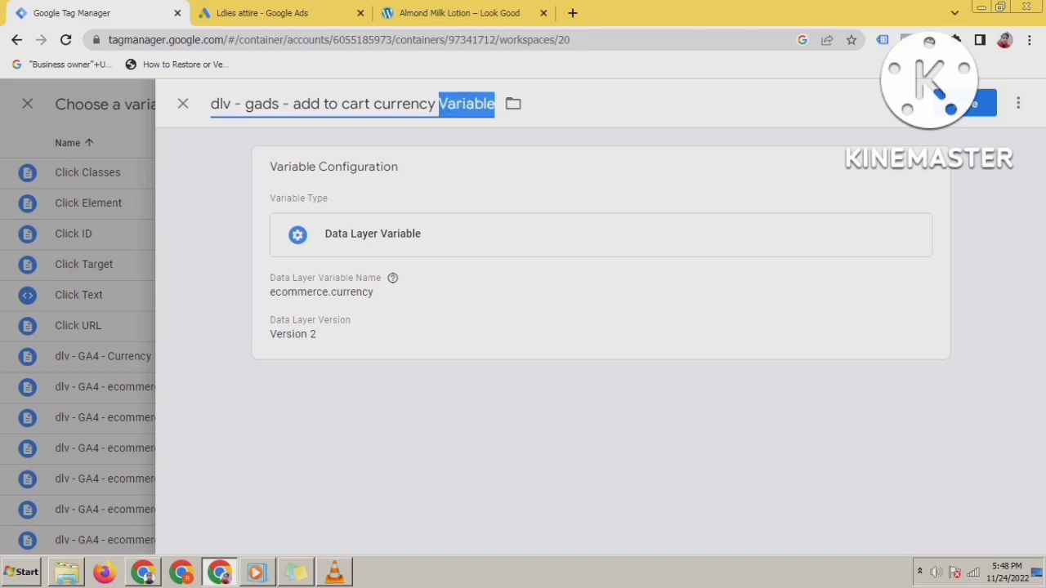
key(BackSpace)
key(BackSpace)
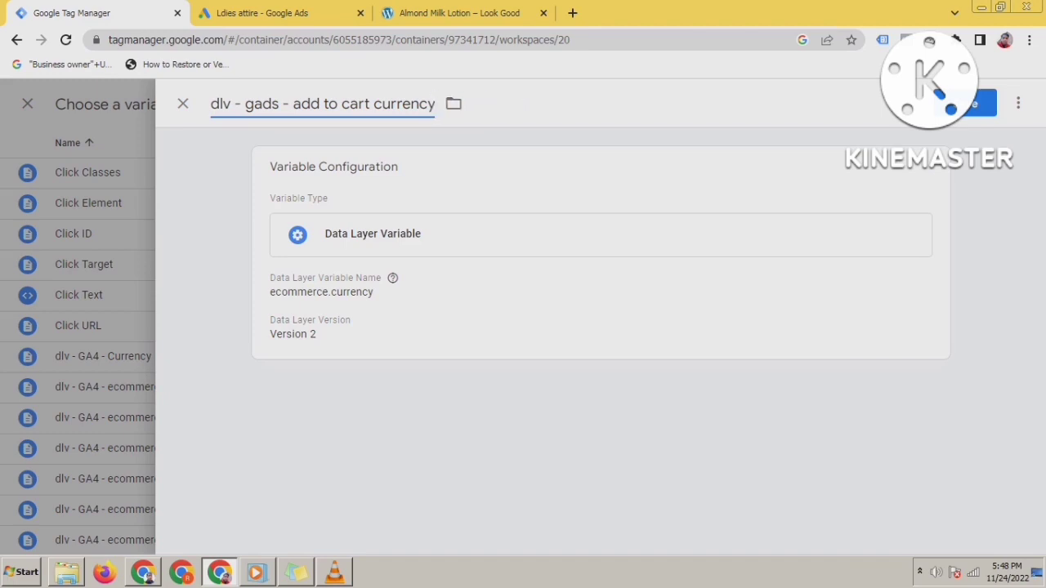
click(976, 104)
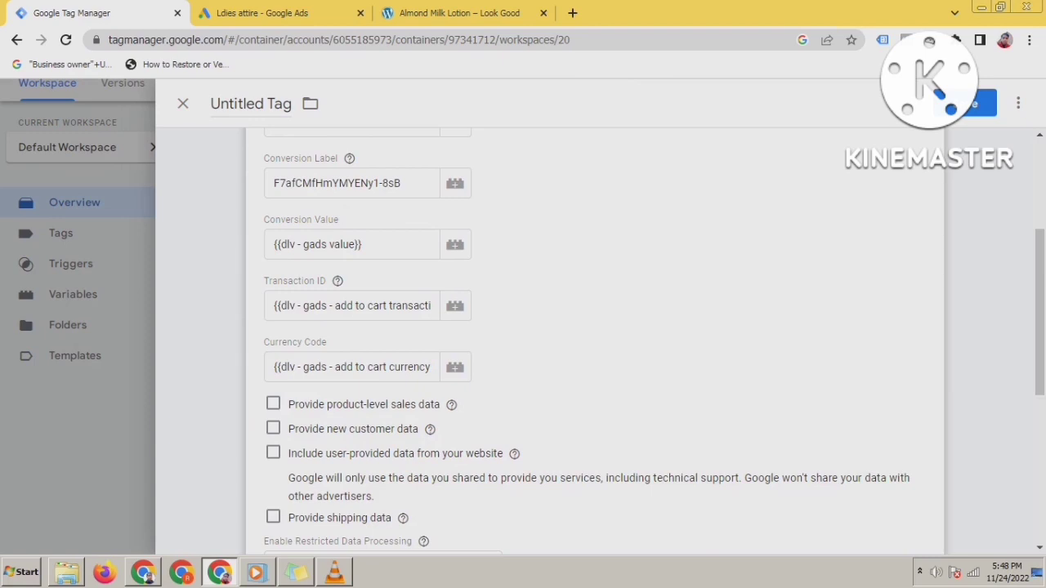
Step: Create a new firing trigger for the Google Ads conversion tag
scroll(595, 342, down, 4)
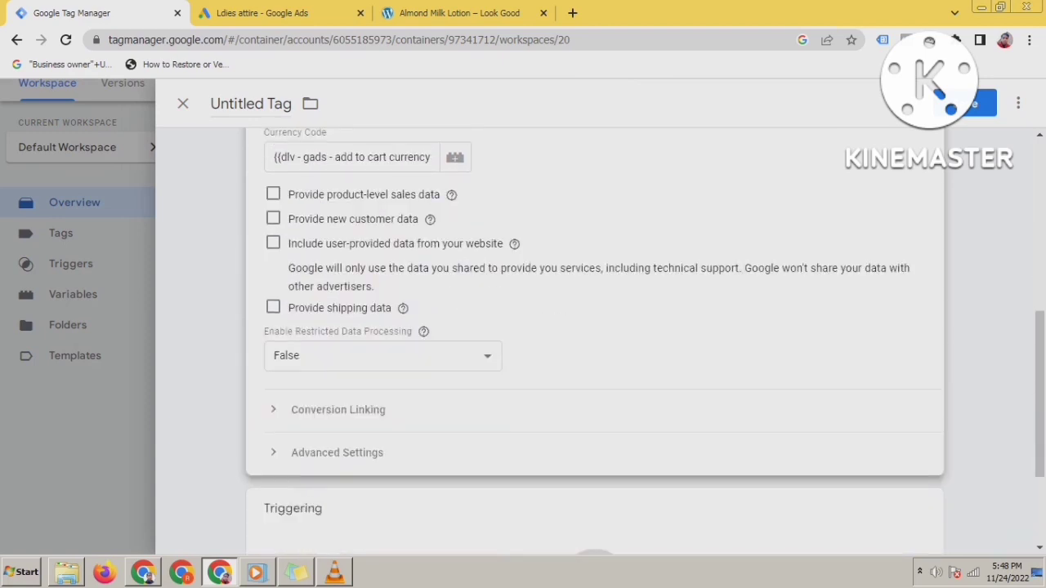
scroll(595, 342, down, 1)
scroll(595, 341, up, 3)
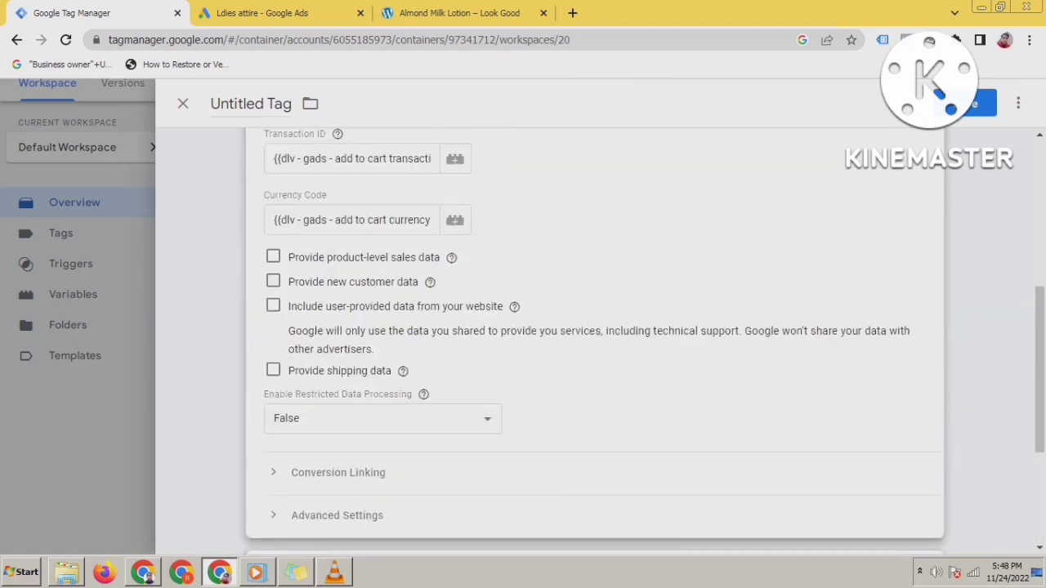
scroll(595, 342, down, 3)
click(594, 418)
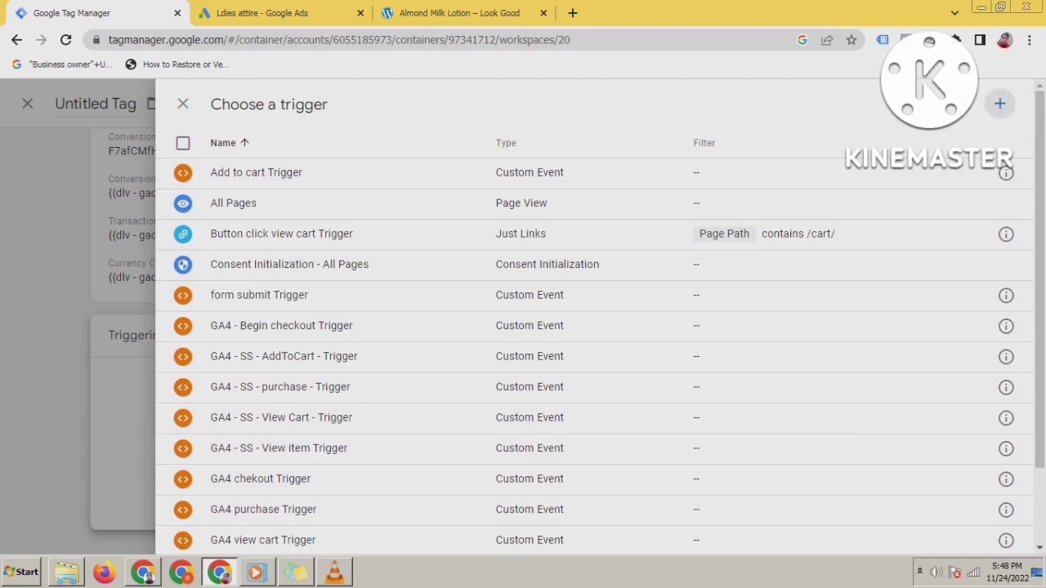
click(999, 103)
click(601, 245)
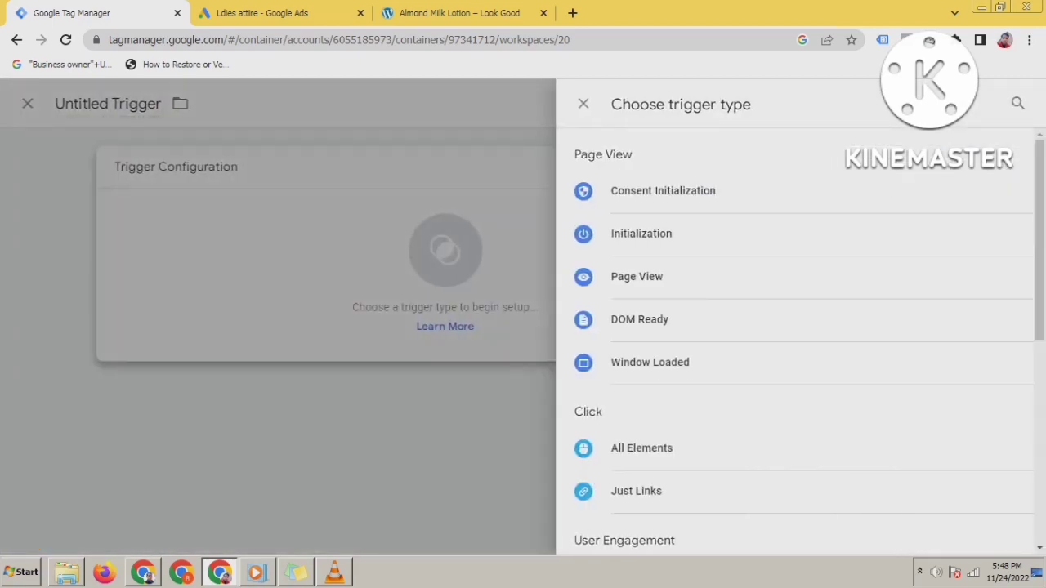
key(Escape)
Step: Name the new trigger "google ads add to cart Trigger"
double_click(237, 104)
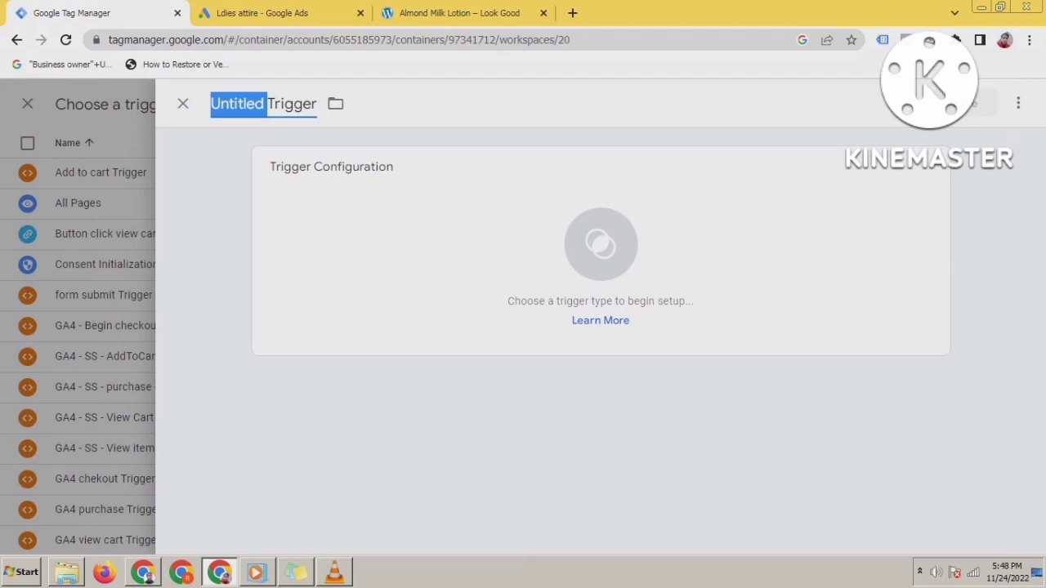
text(goog)
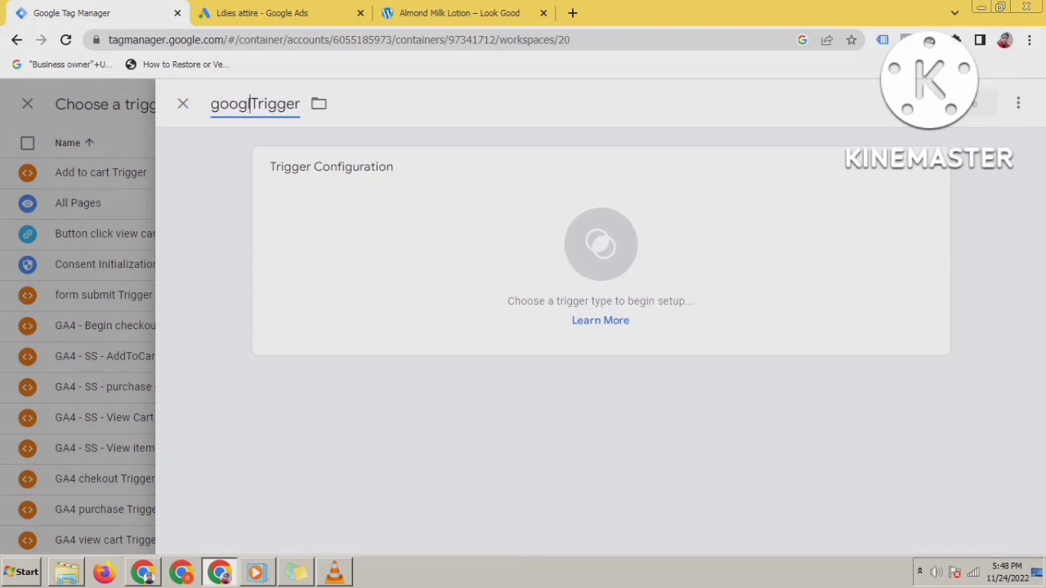
text(le )
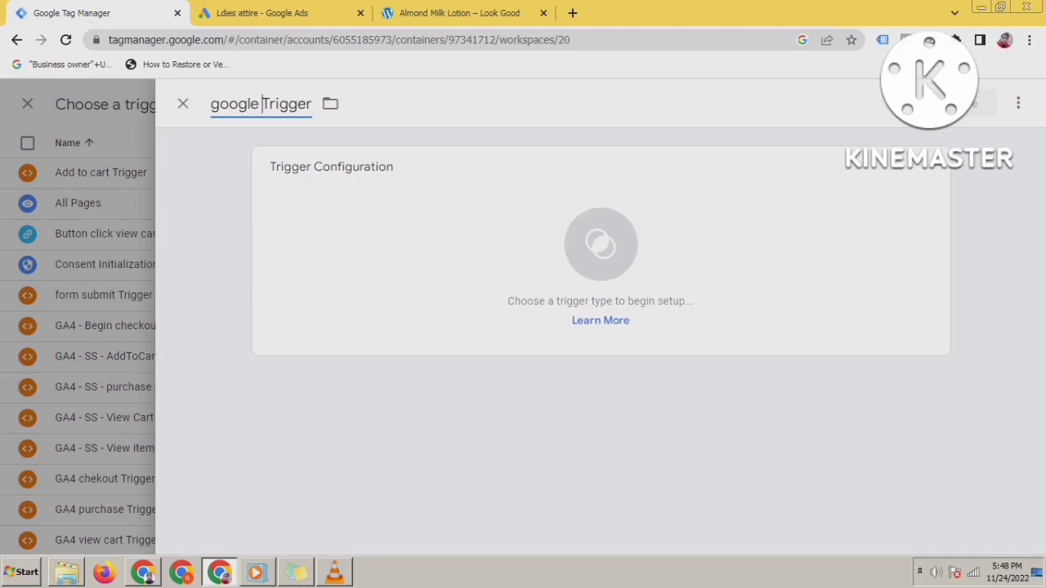
text(add to)
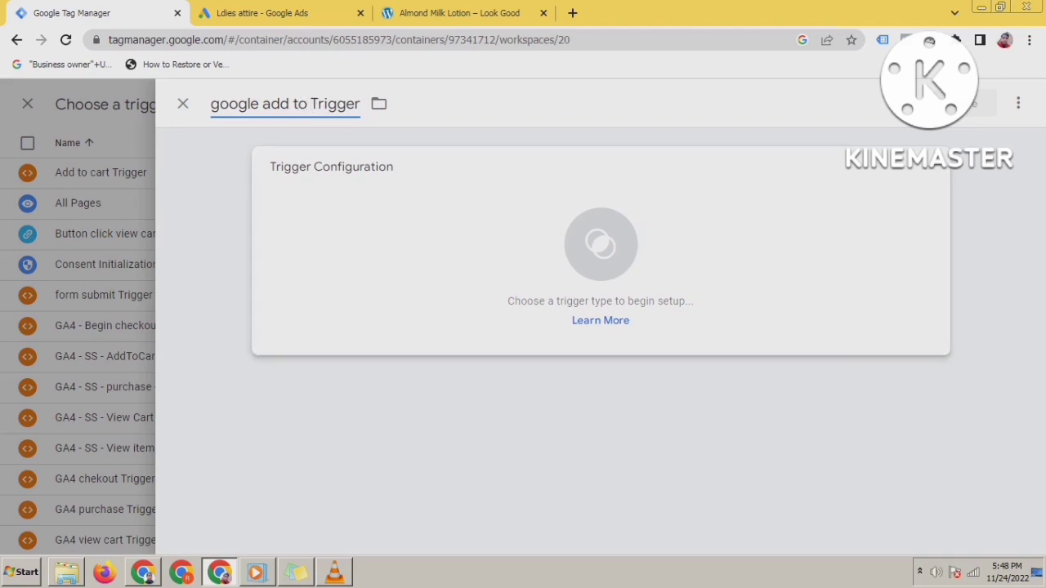
click(280, 104)
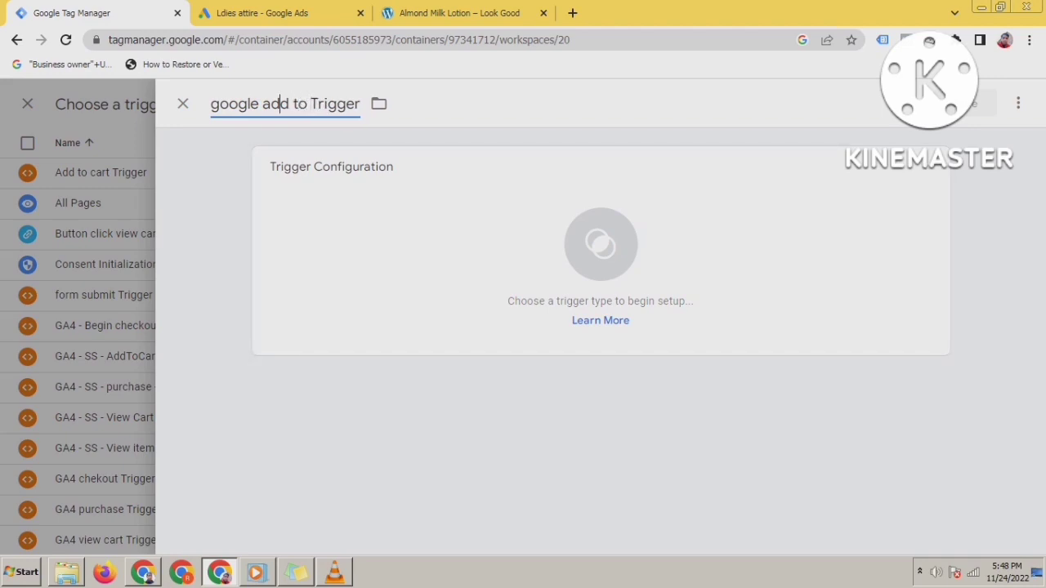
text(s  ad)
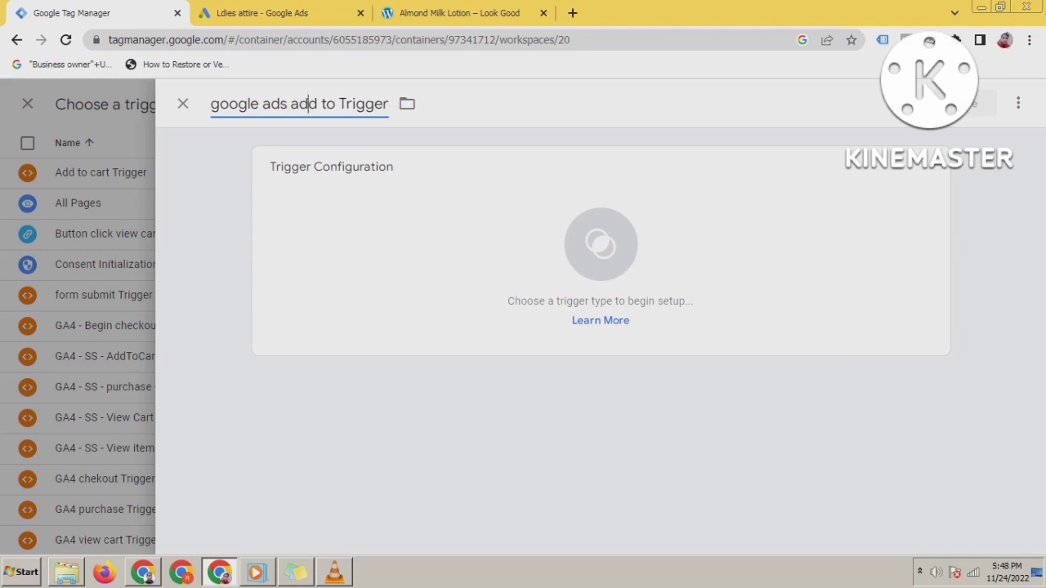
click(334, 104)
text(cart)
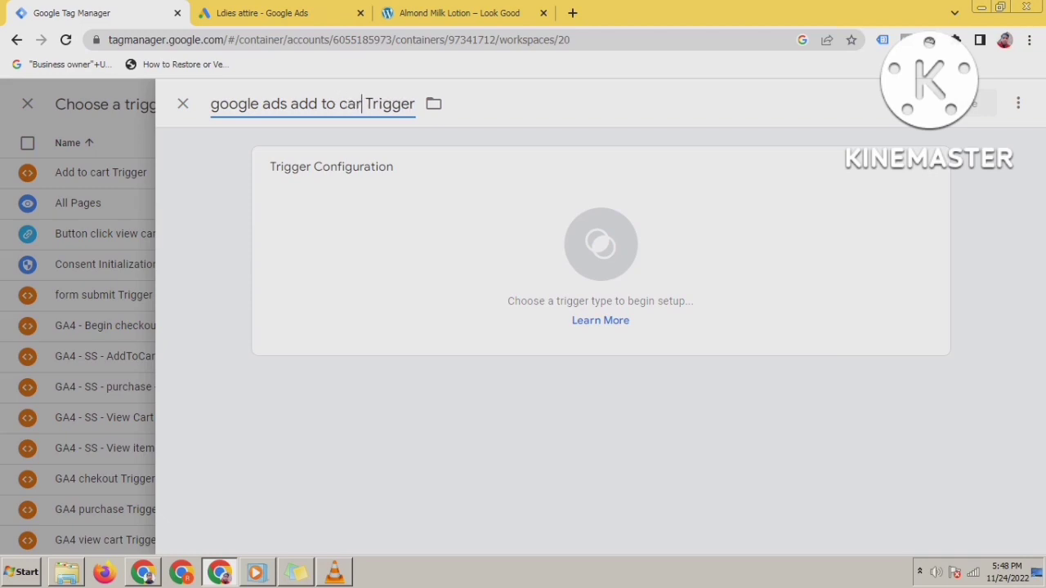
Step: Set the add-to-cart trigger's type to Custom Event
click(601, 245)
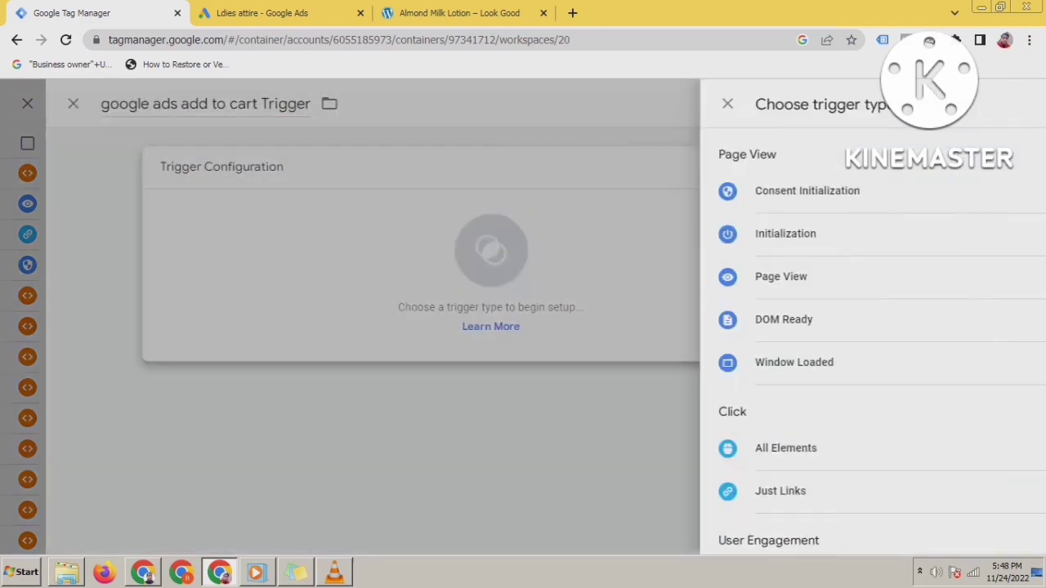
scroll(736, 356, down, 4)
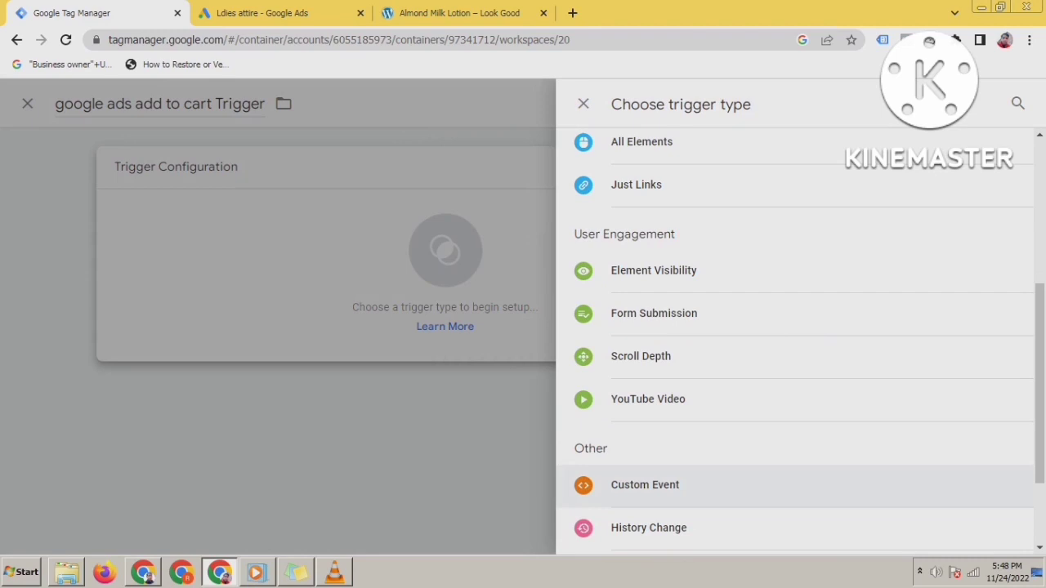
click(645, 484)
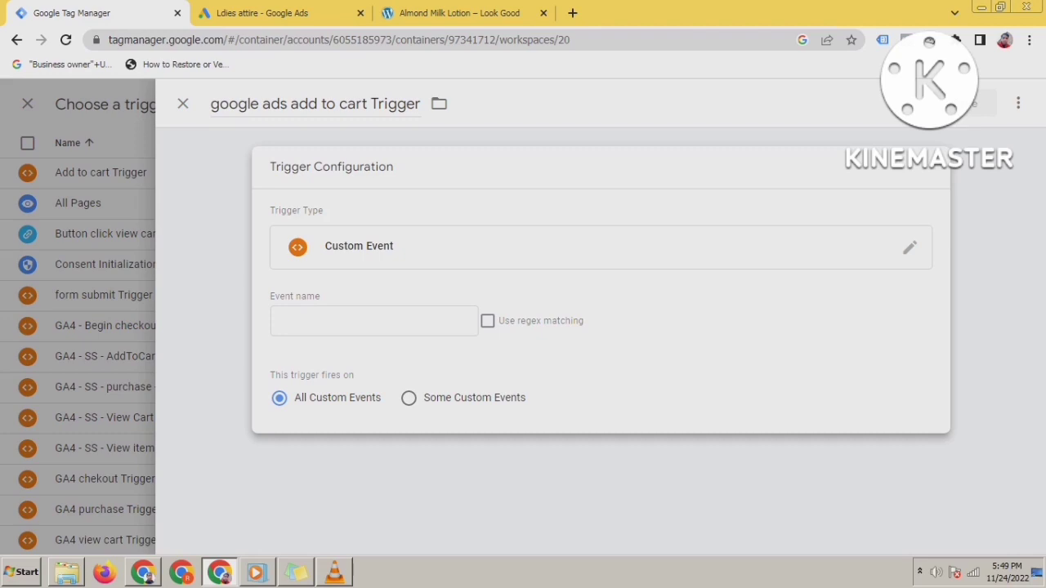
Step: Set the custom event trigger's Event name to add_to_cart
click(374, 321)
key(Up)
key(Up)
key(Up)
key(Up)
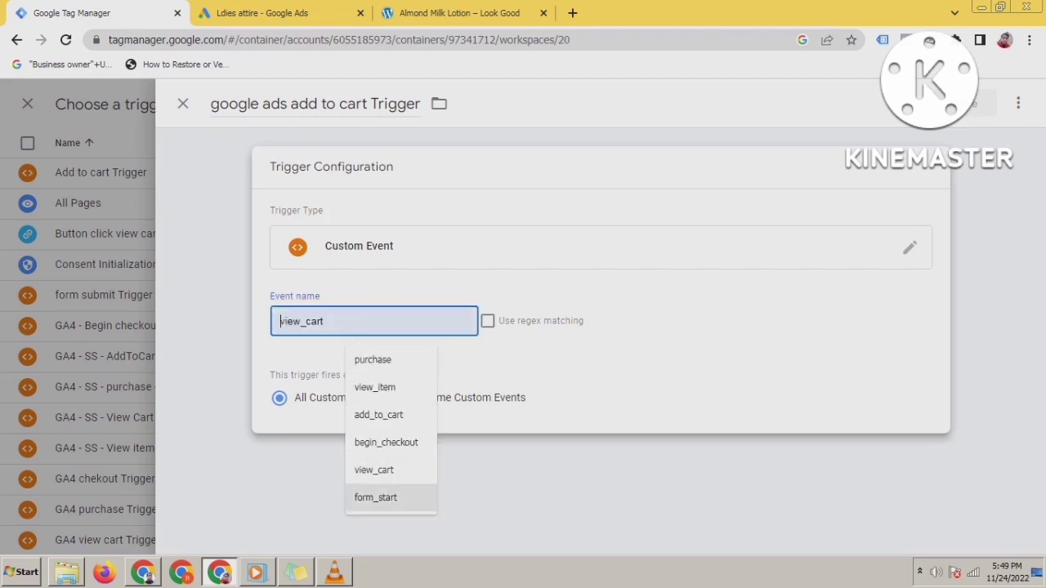
key(Up)
key(Up)
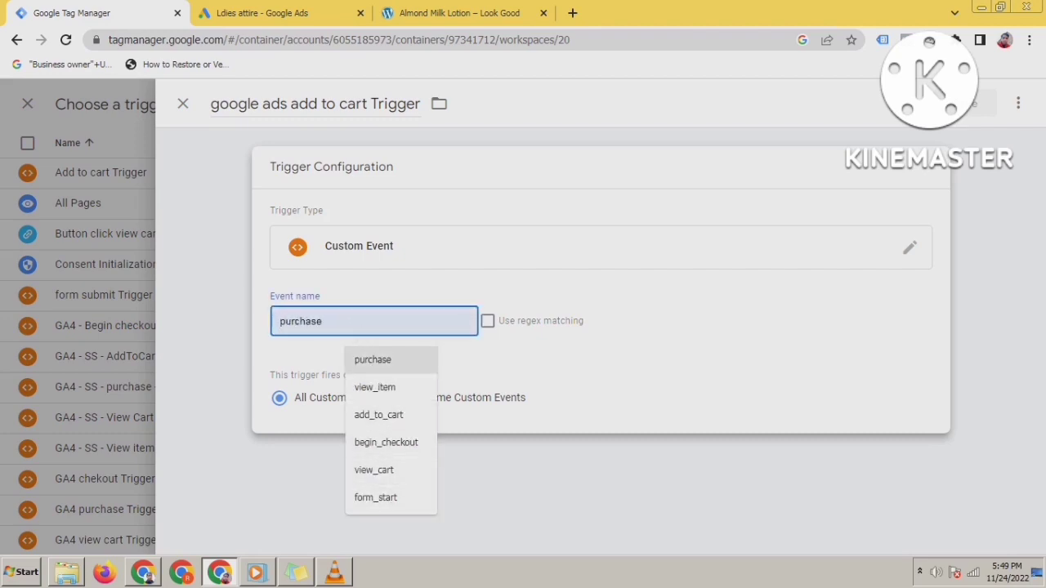
key(Down)
key(Down)
key(Return)
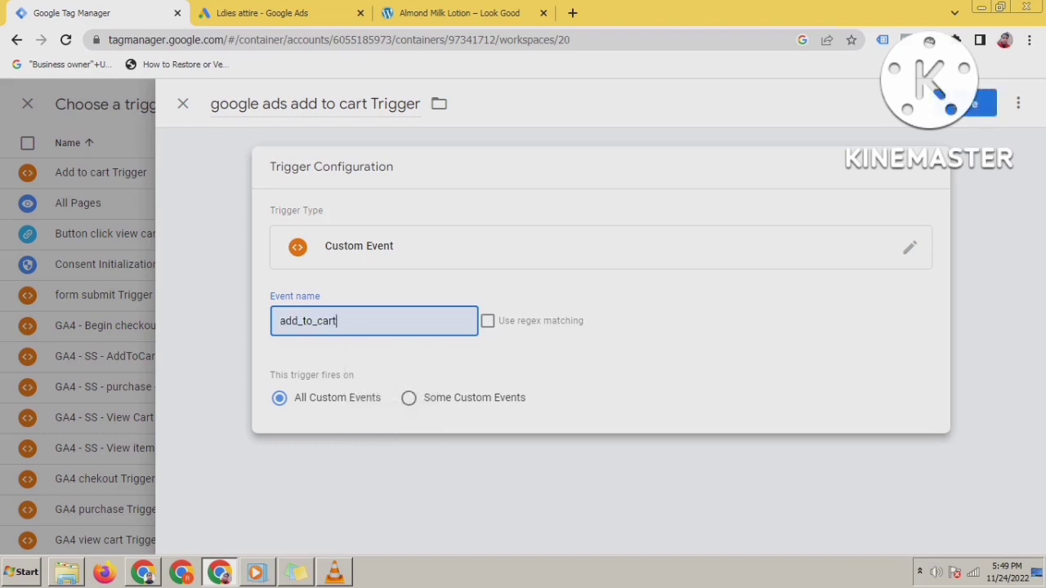
key(Tab)
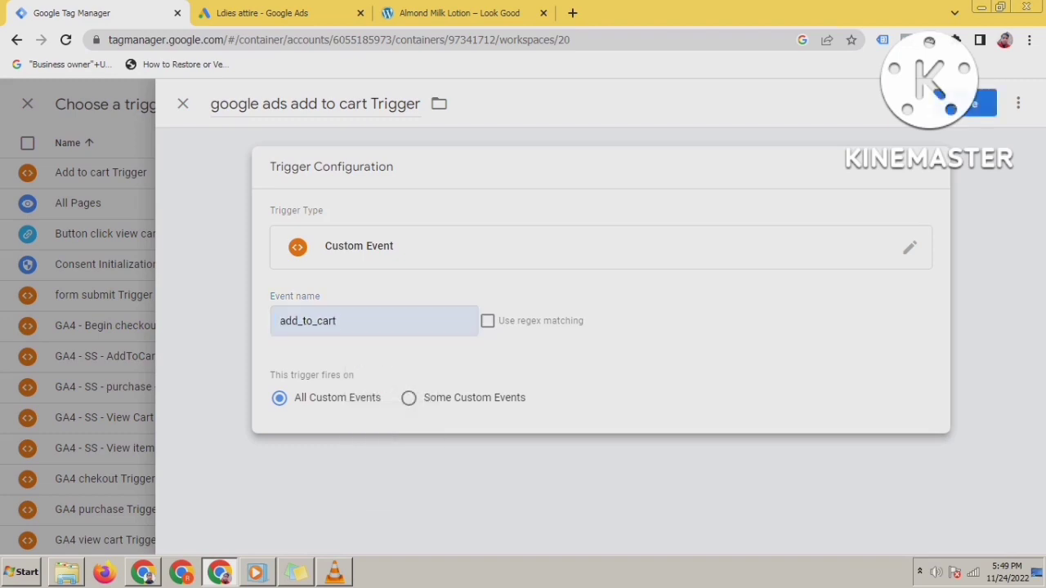
Step: Save the add_to_cart custom event trigger as the tag's firing trigger
click(337, 321)
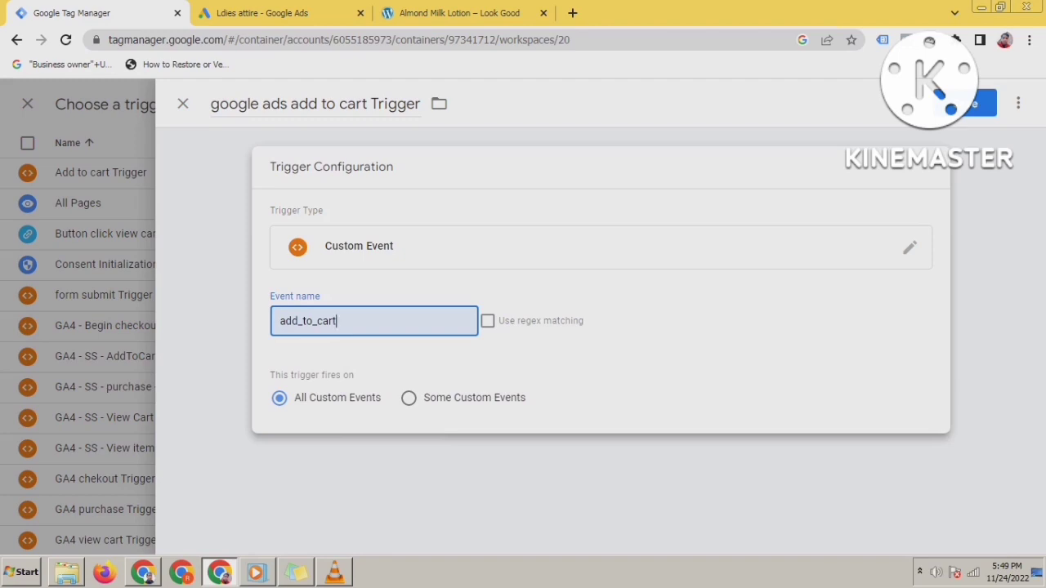
drag(337, 321, 292, 321)
click(323, 321)
key(Tab)
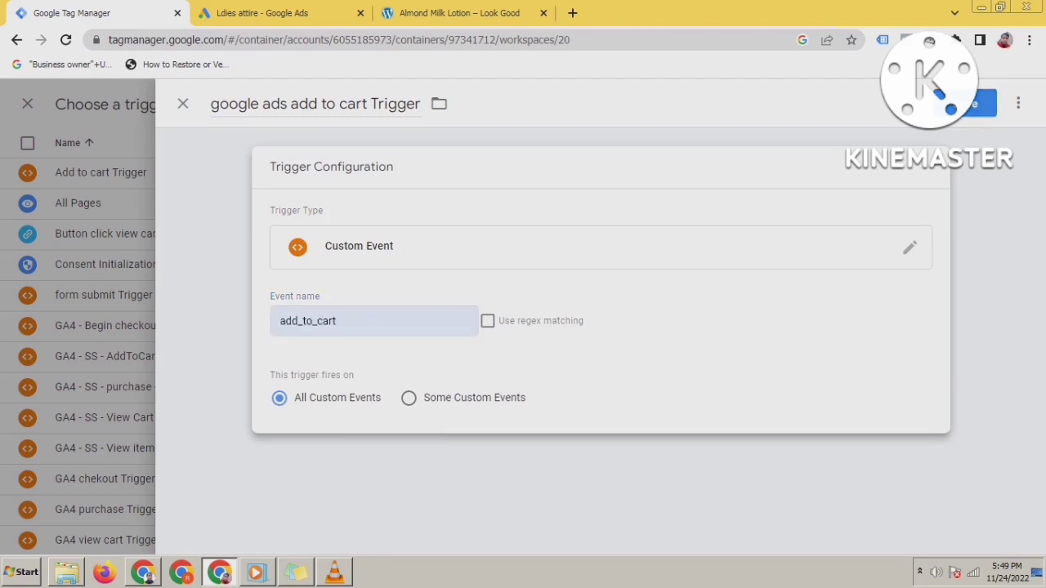
click(976, 103)
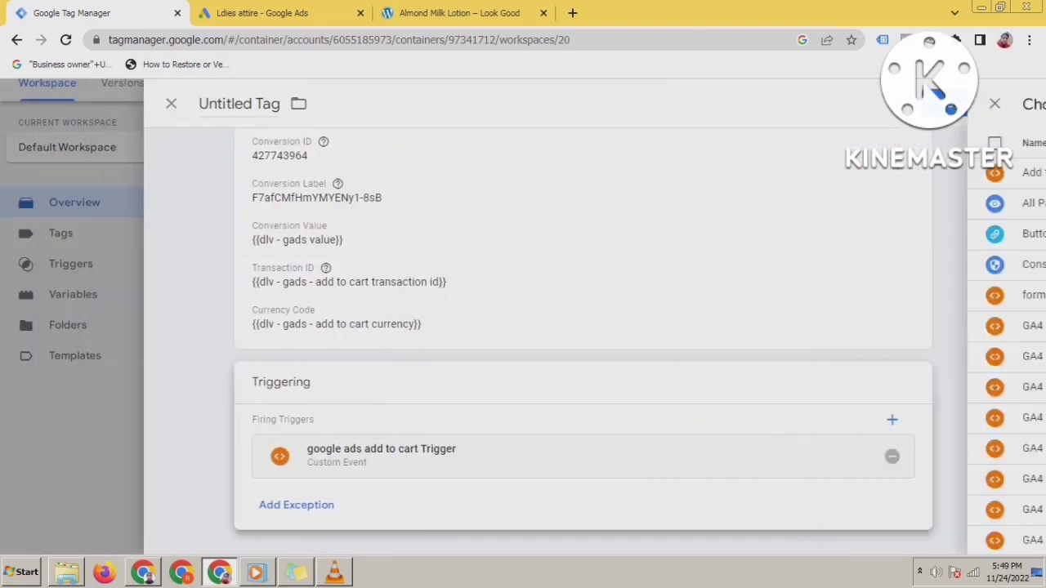
Step: Name the Google Ads conversion tracking tag "google ads add to cart Tag" and save it
scroll(350, 351, up, 2)
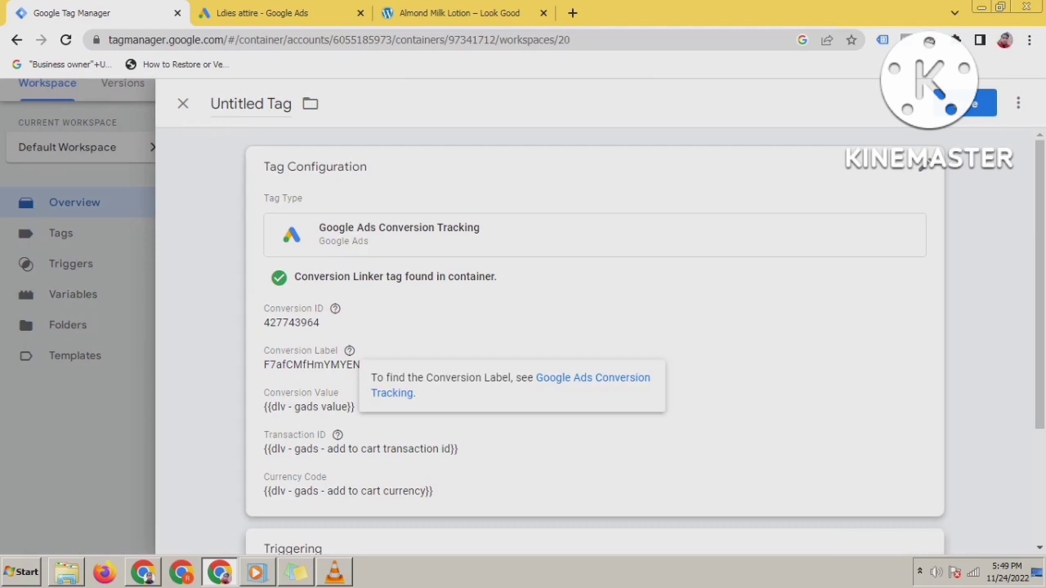
double_click(228, 104)
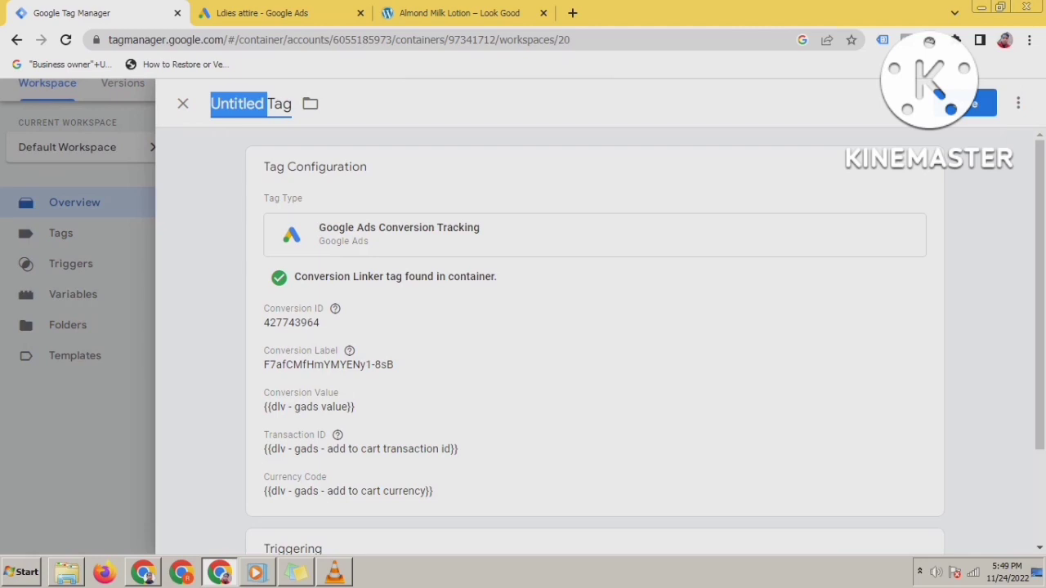
text(gooo)
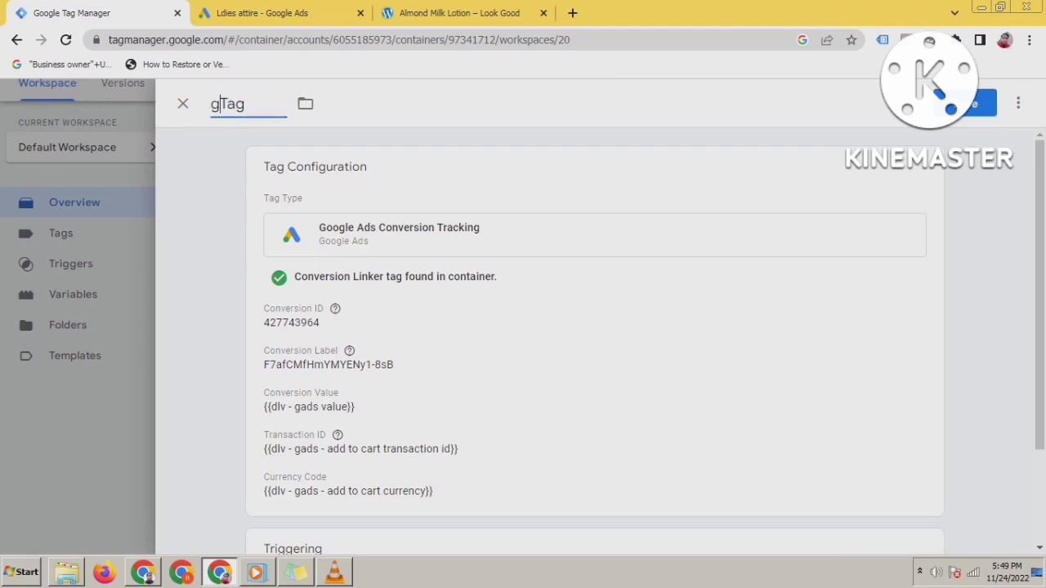
text(g)
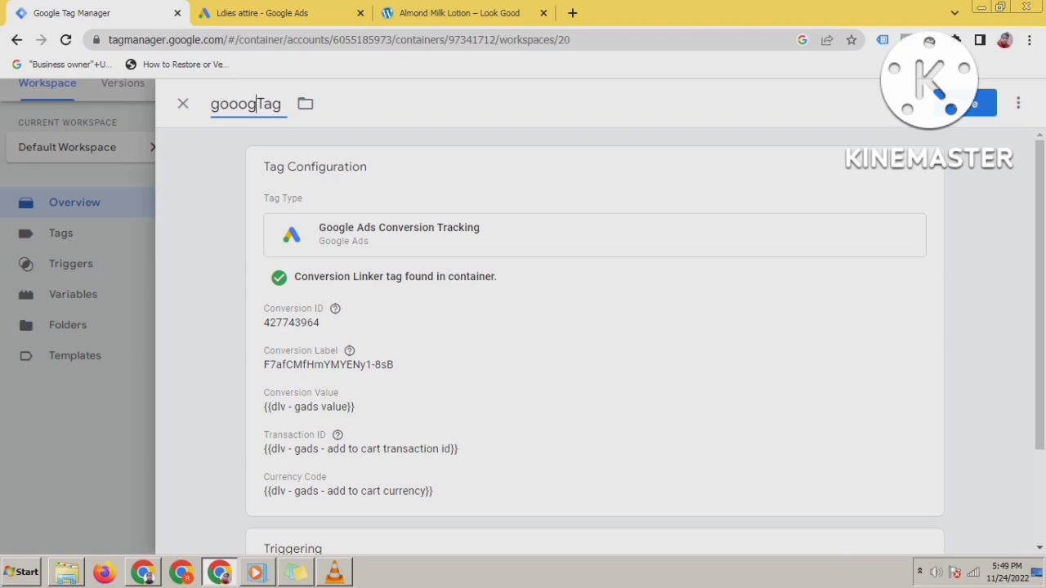
key(BackSpace)
key(BackSpace)
text(gle ads a)
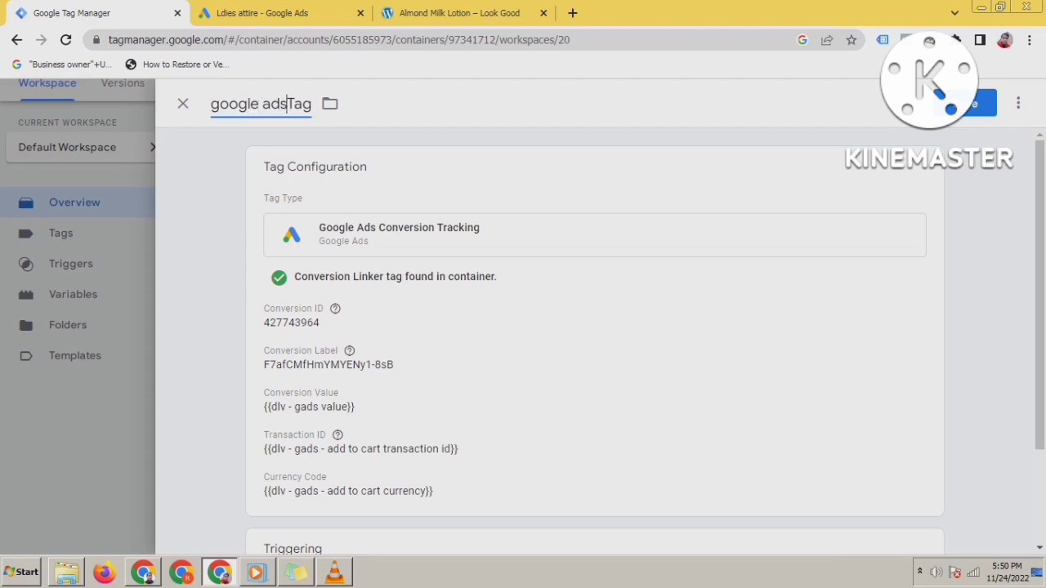
text(dd to)
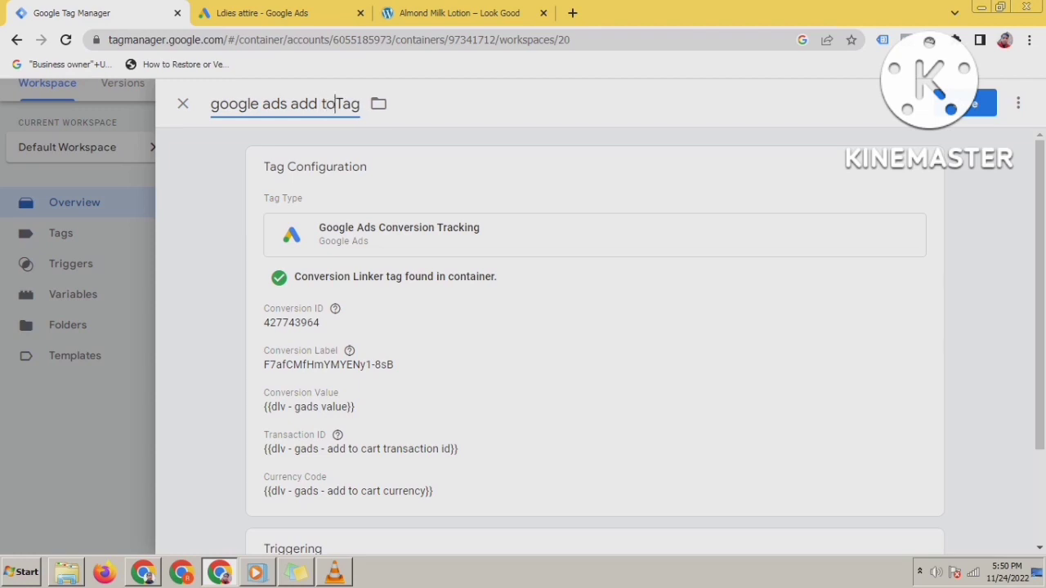
text( ca)
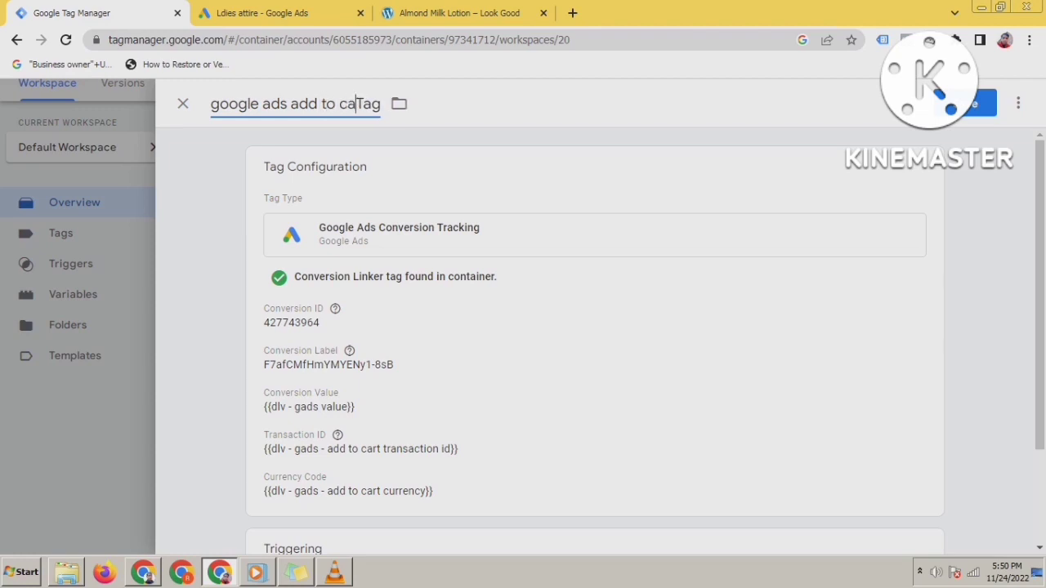
text(rt)
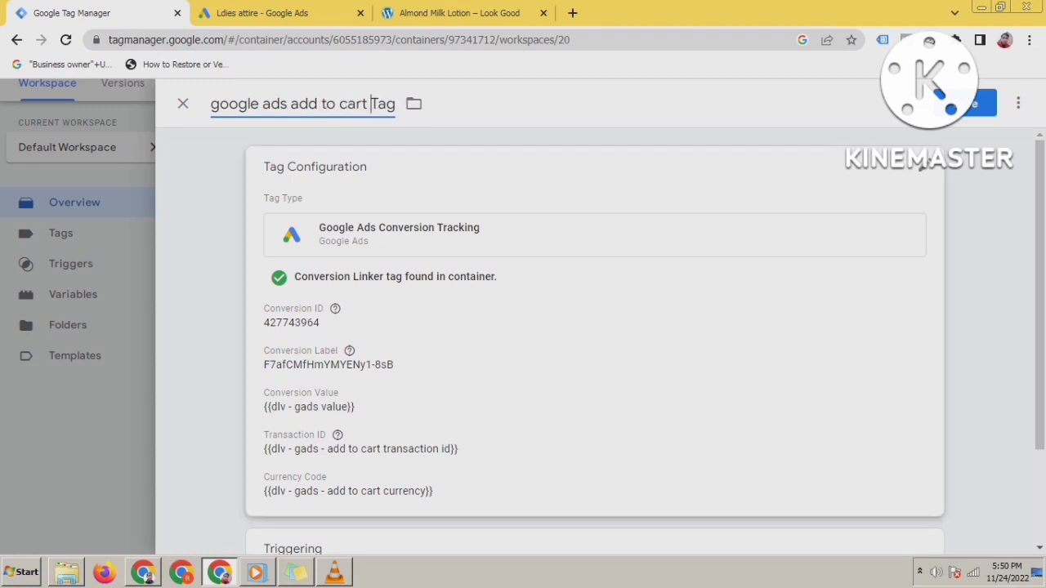
click(974, 103)
scroll(595, 342, down, 1)
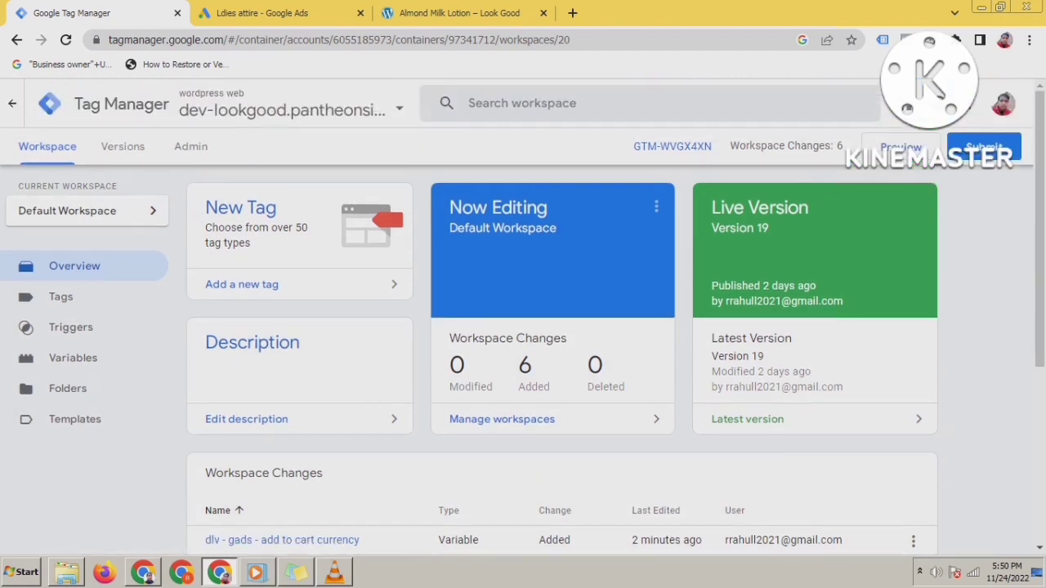
Step: Publish the workspace changes as a new live version named "google ads add to cart tag"
click(984, 147)
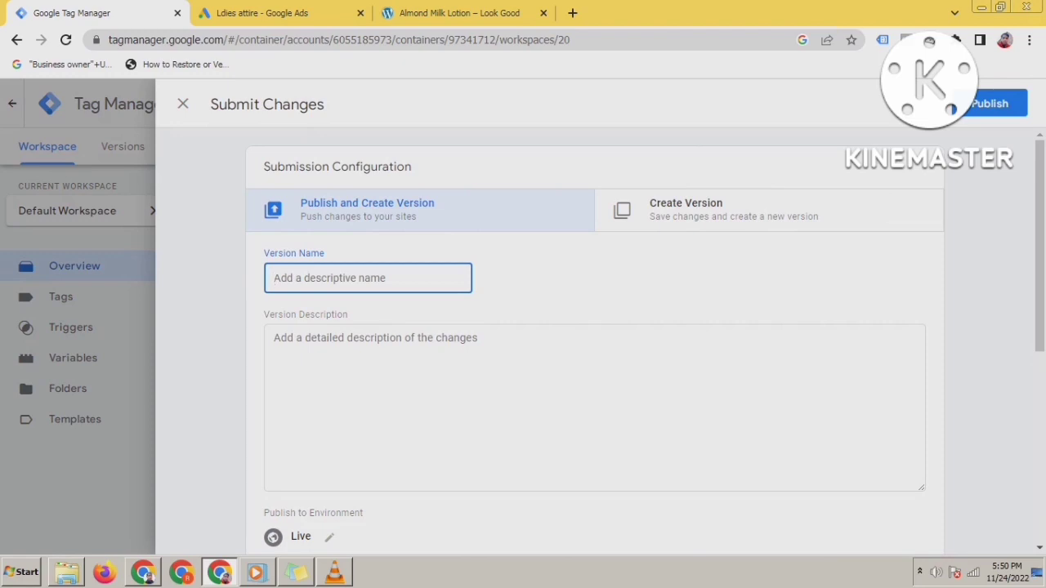
text(g)
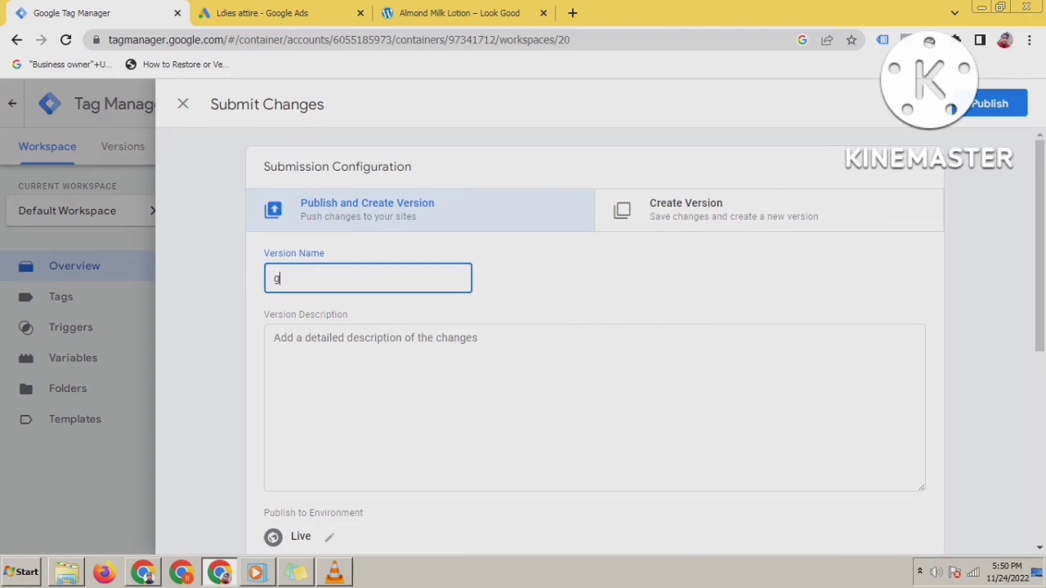
text(oogle ads add to cart tag)
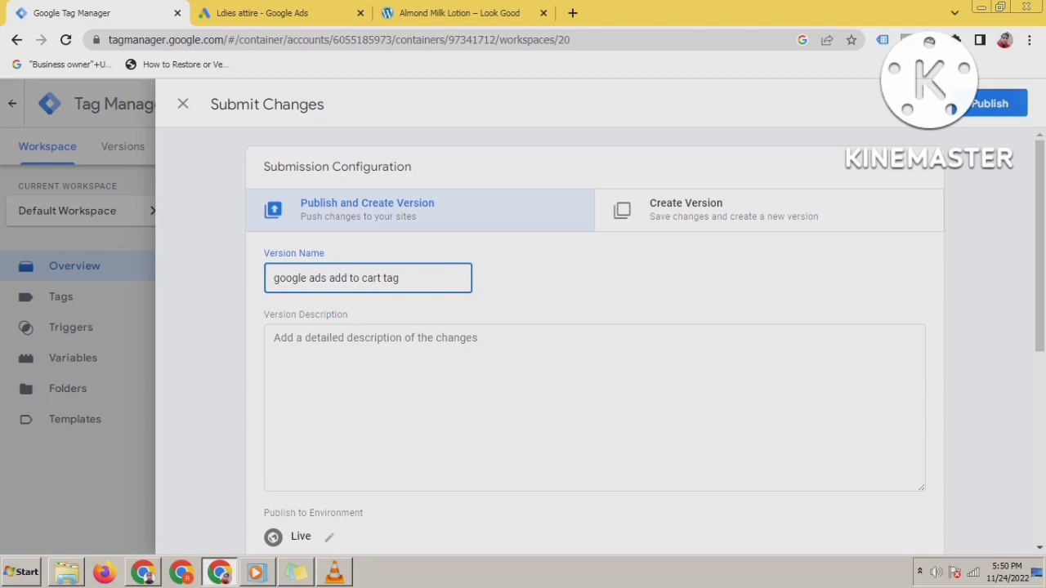
click(989, 103)
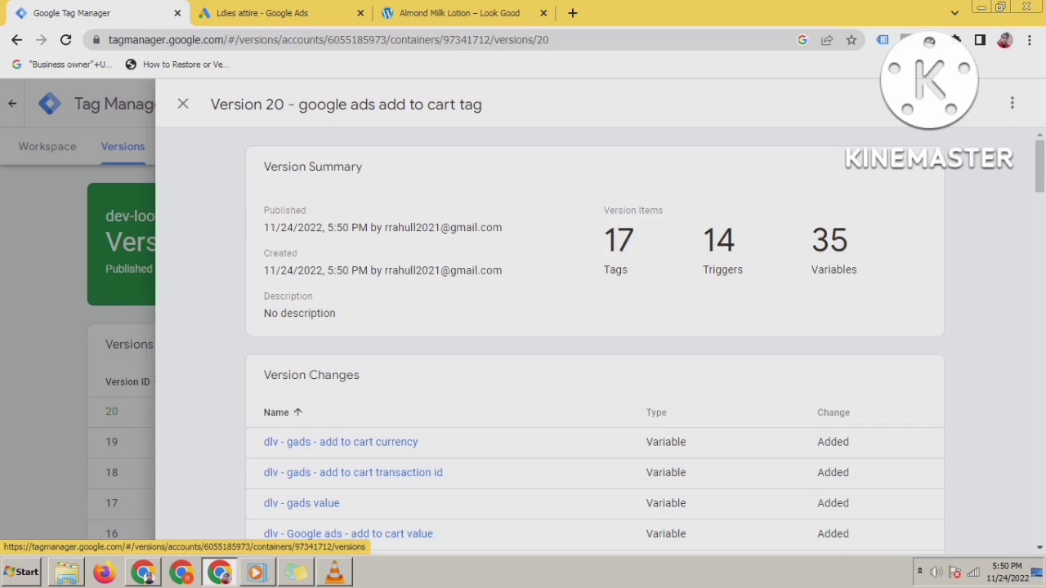
click(183, 104)
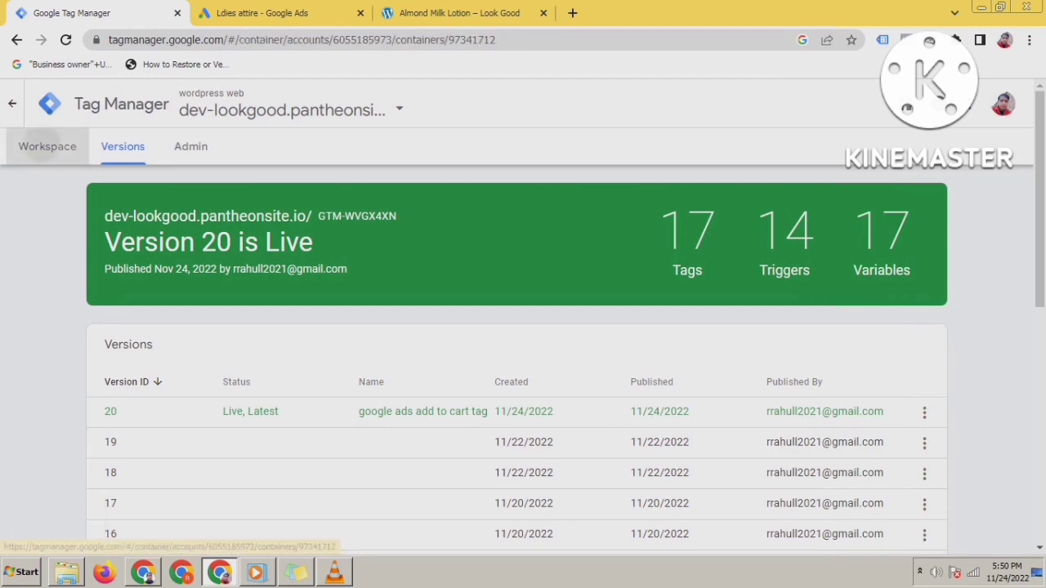
click(47, 146)
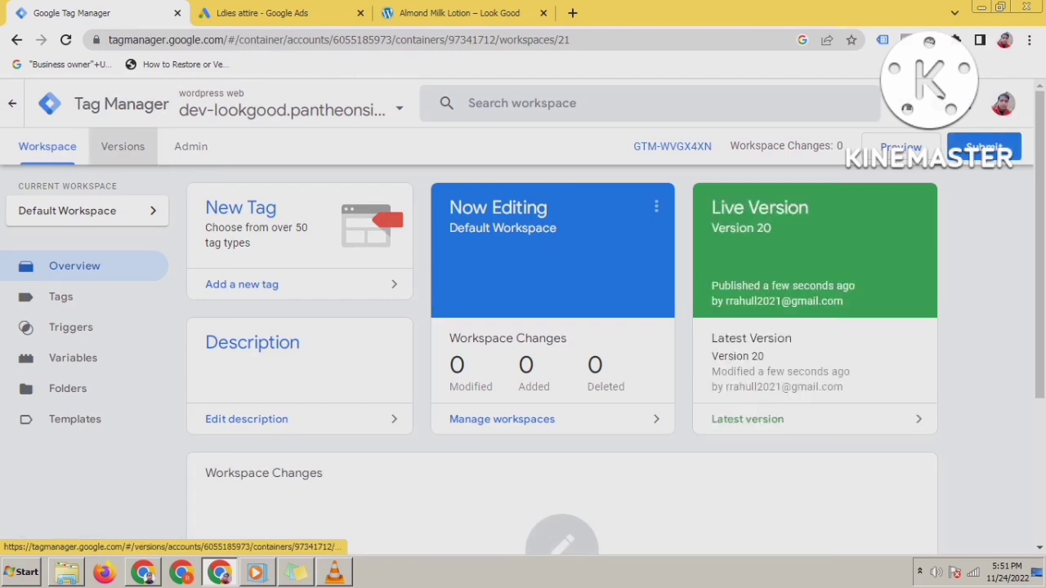
click(122, 146)
click(191, 146)
click(48, 147)
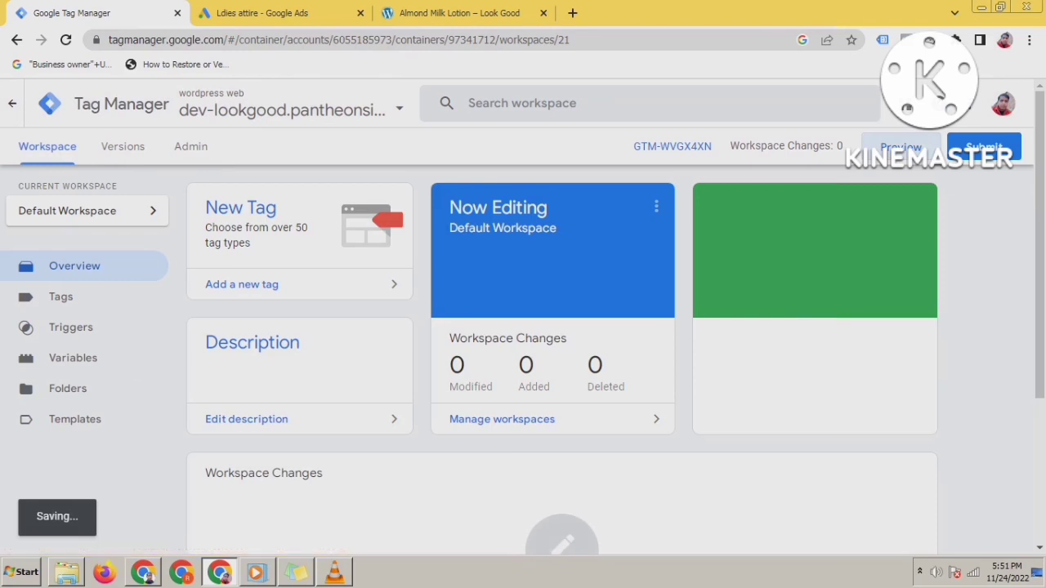
click(901, 147)
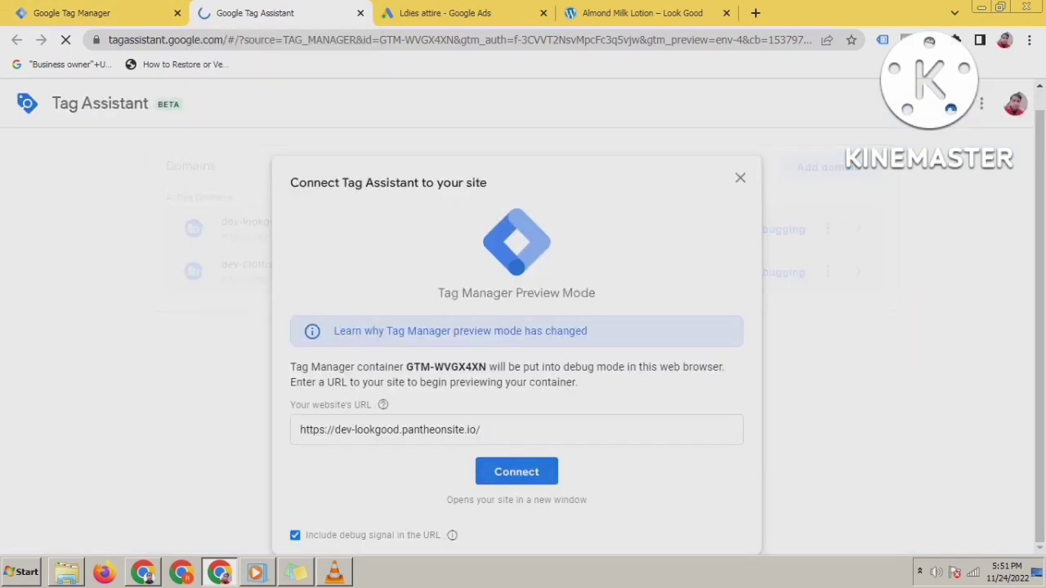
key(Return)
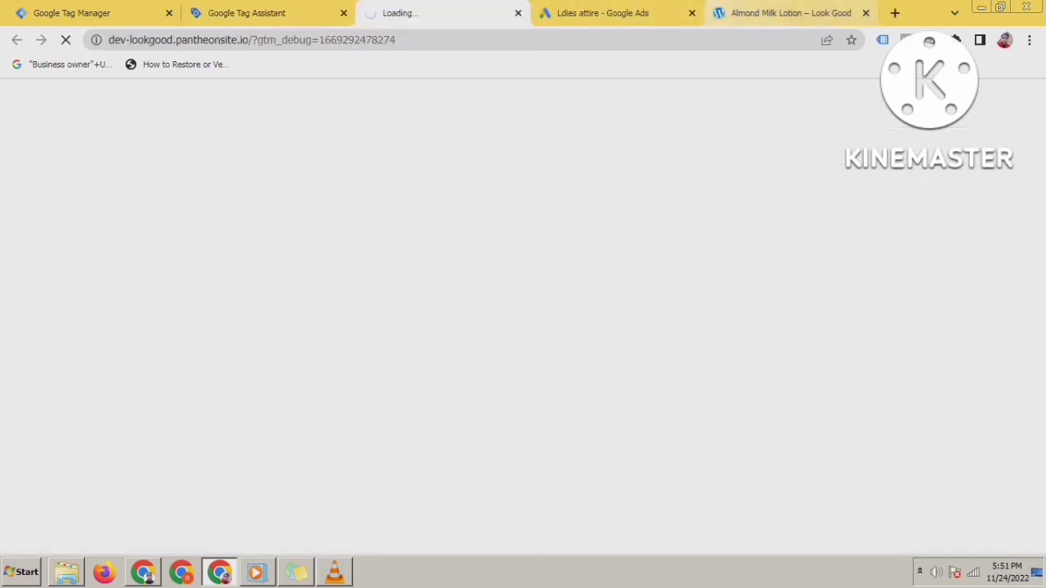
Step: Switch to Google Ads and finish the setup of the new add-to-cart conversion action
click(617, 12)
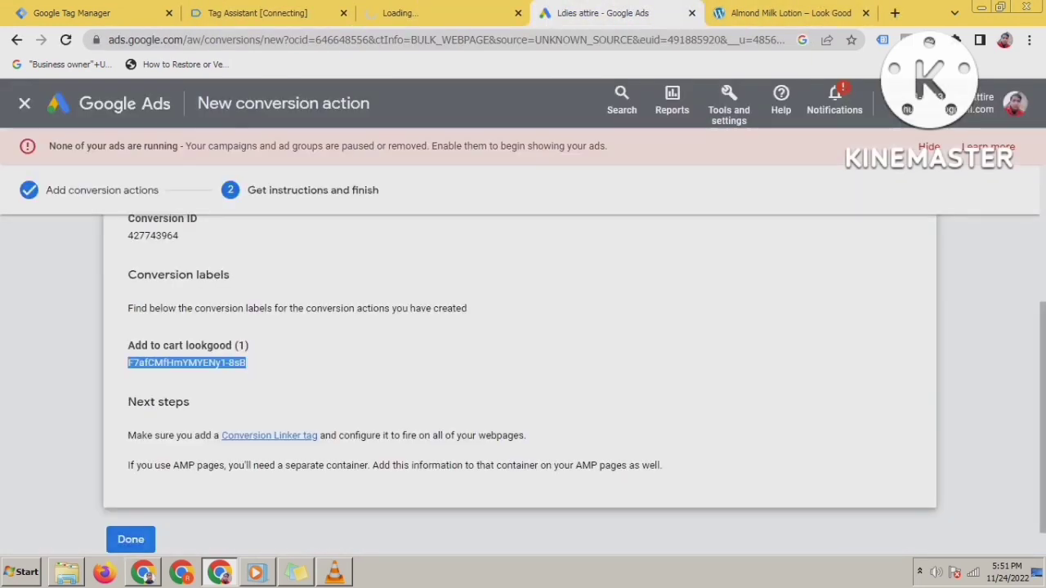
click(131, 540)
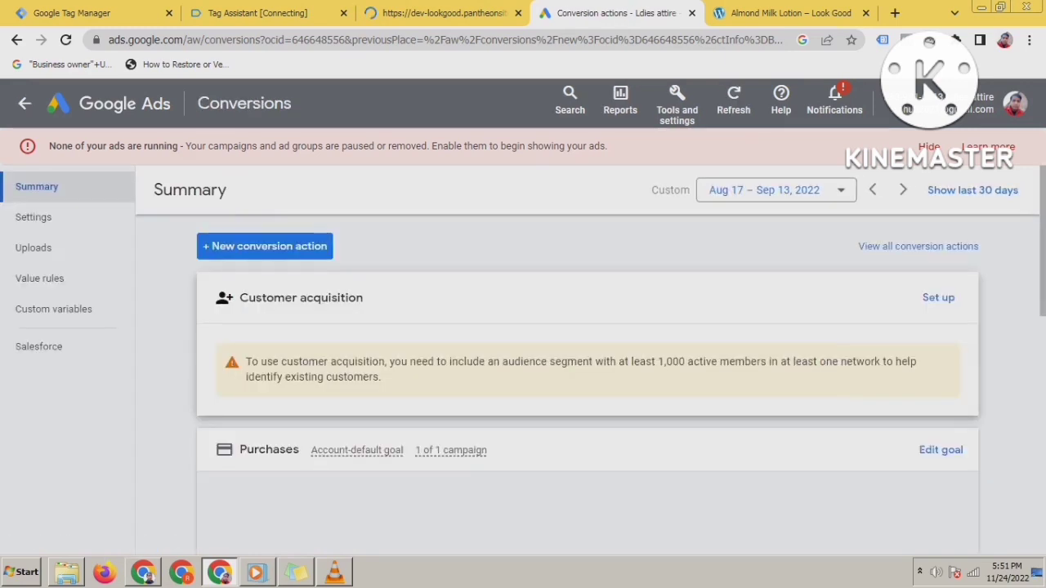
Step: Examine the status of the purchase, add-to-cart and other conversion actions in the conversions summary
scroll(588, 368, down, 2)
scroll(588, 368, up, 1)
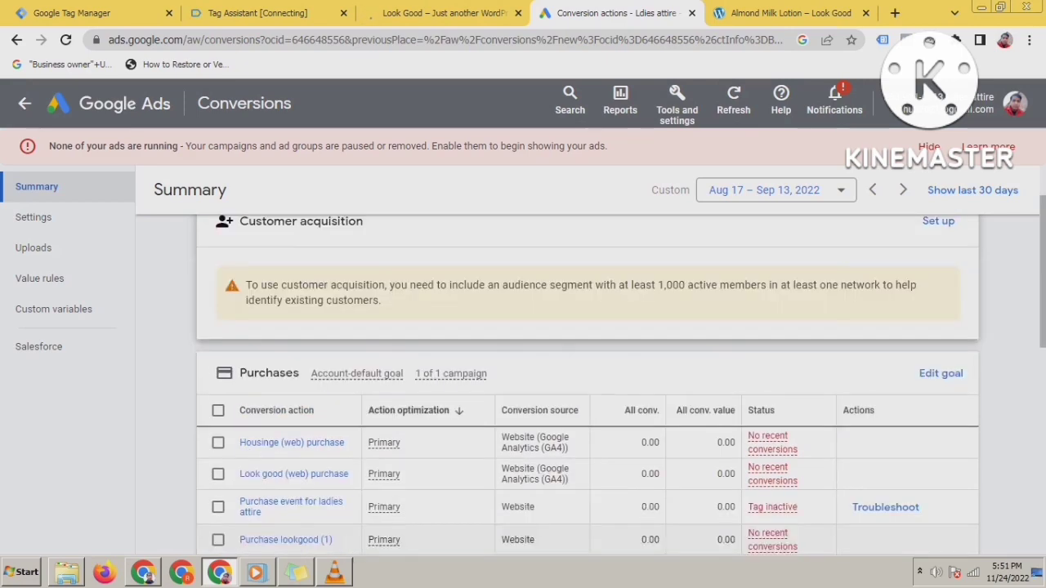
scroll(589, 368, down, 4)
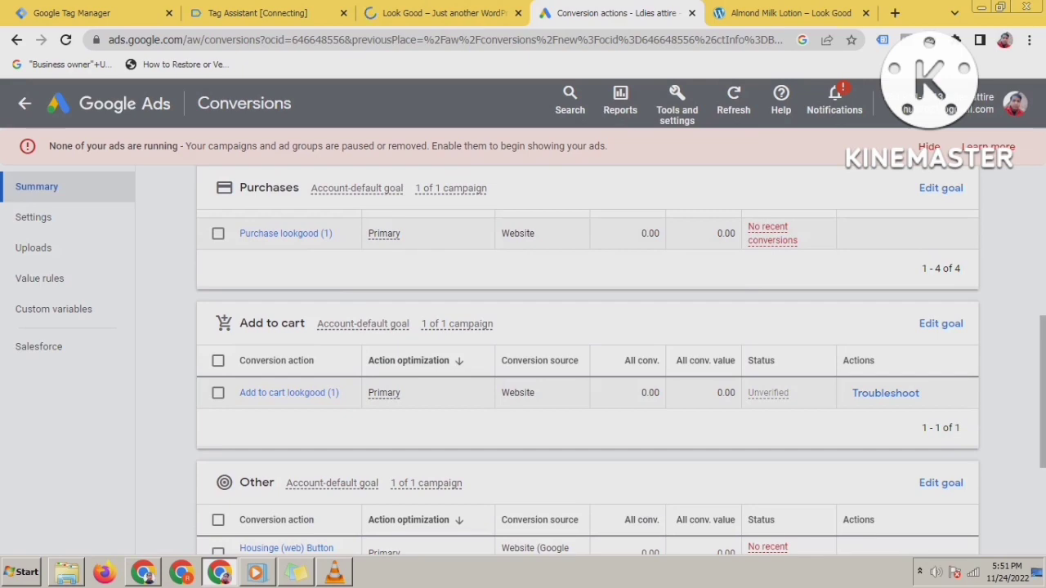
scroll(589, 368, down, 2)
scroll(588, 368, up, 2)
scroll(589, 368, down, 2)
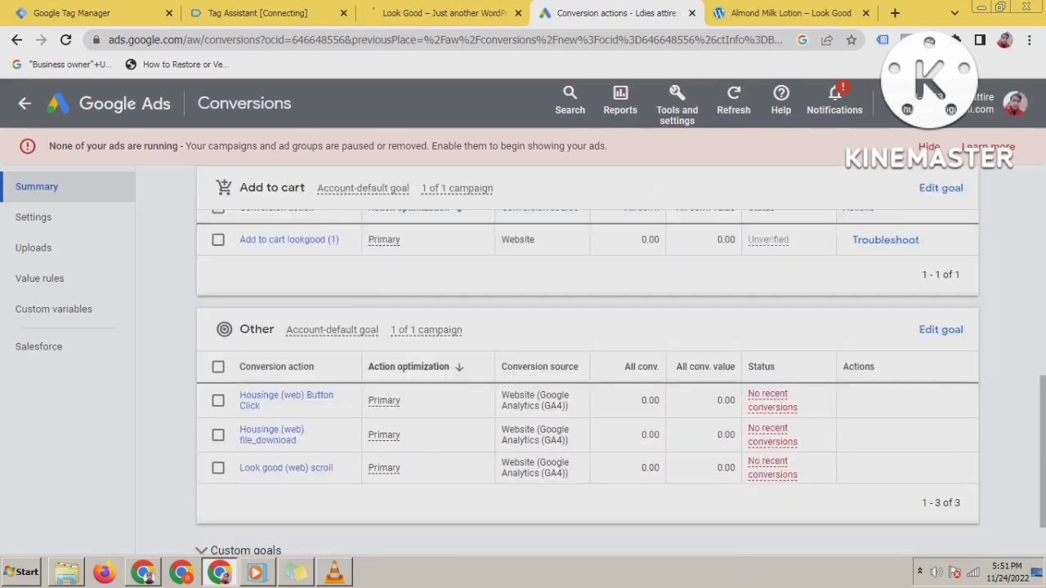
scroll(588, 368, up, 5)
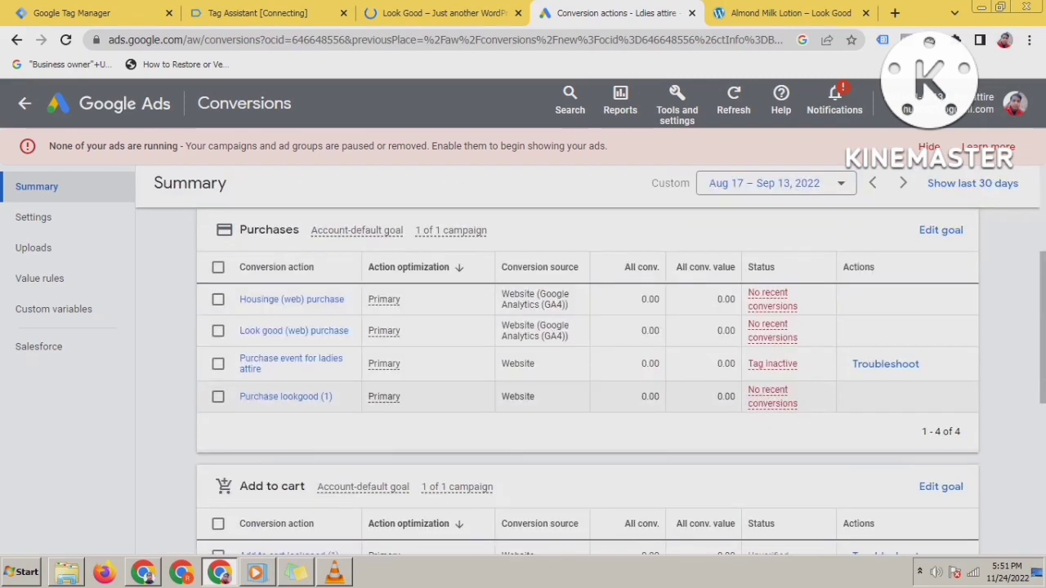
scroll(589, 368, up, 1)
scroll(588, 368, down, 1)
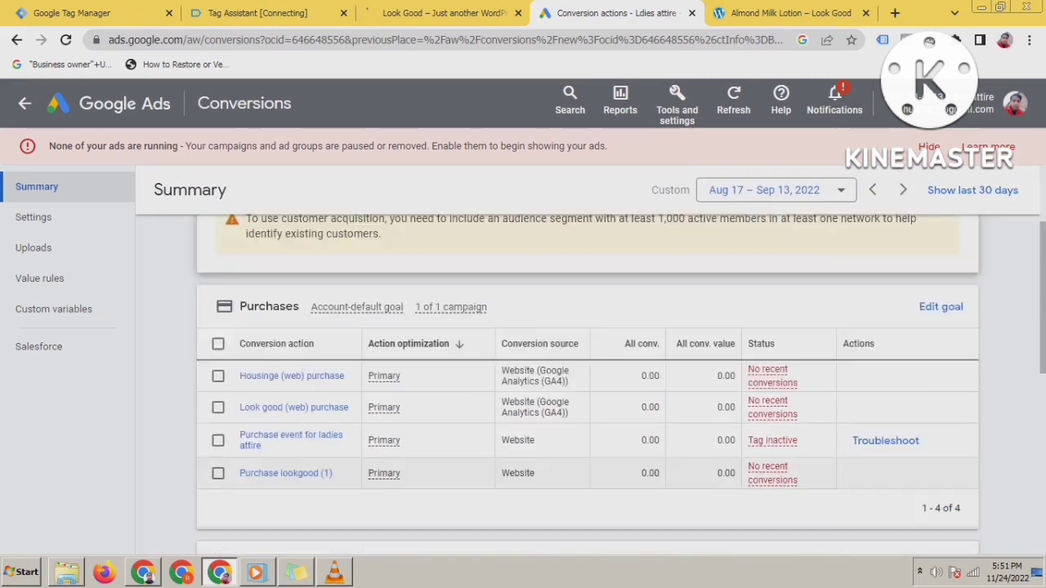
scroll(588, 368, down, 1)
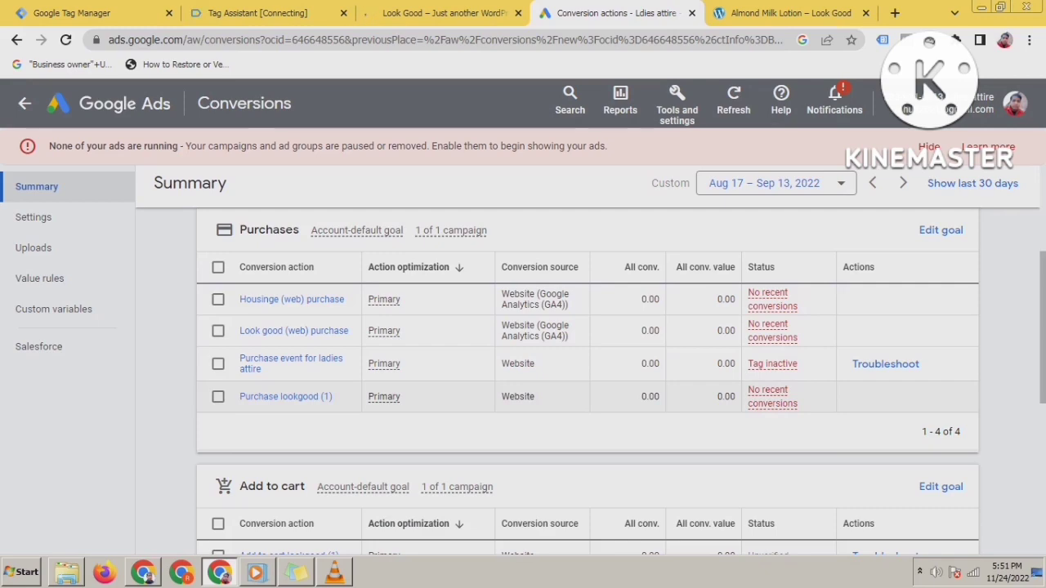
scroll(588, 359, down, 4)
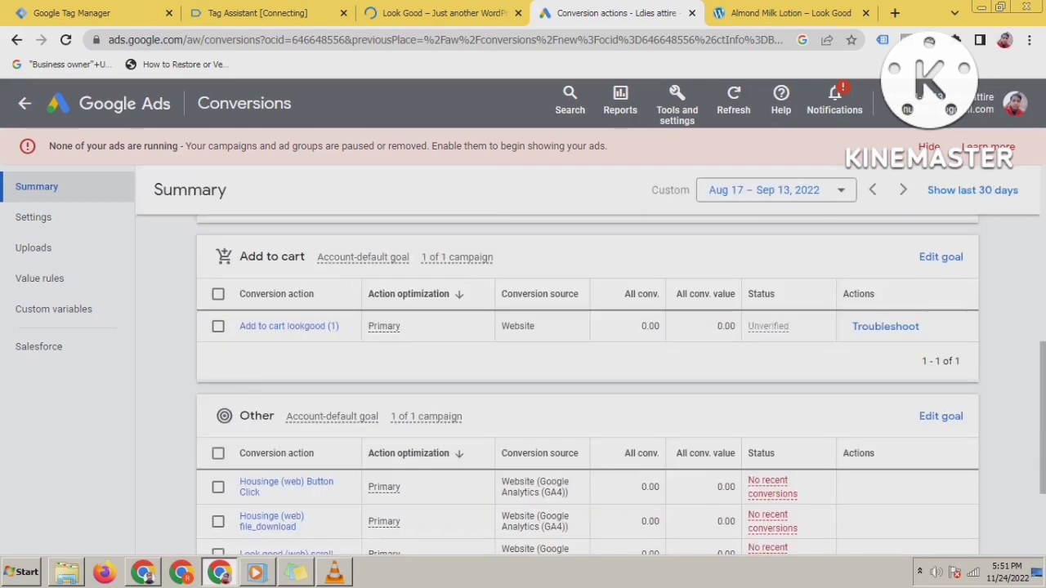
scroll(588, 359, down, 1)
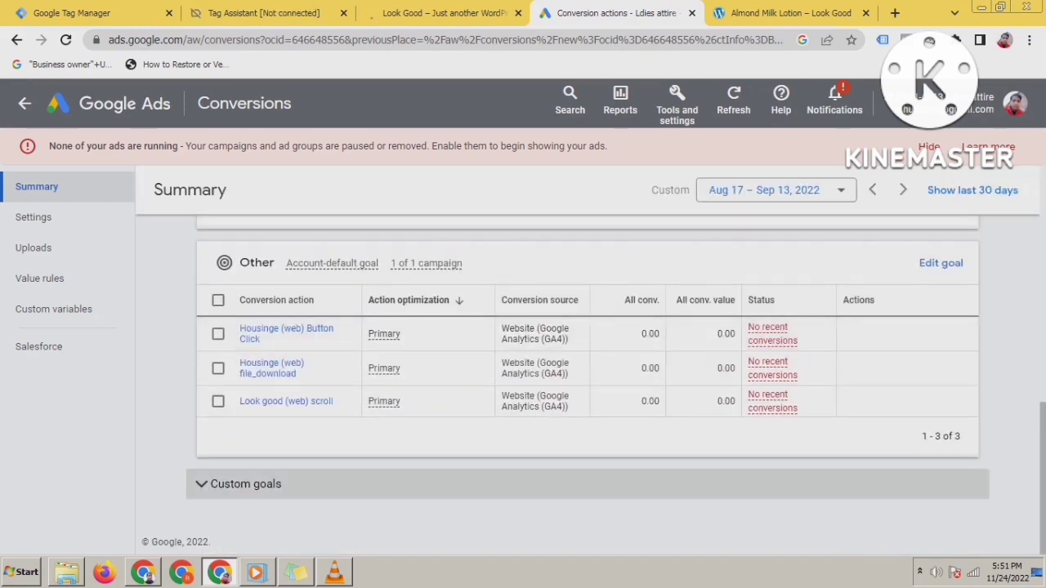
scroll(589, 359, up, 6)
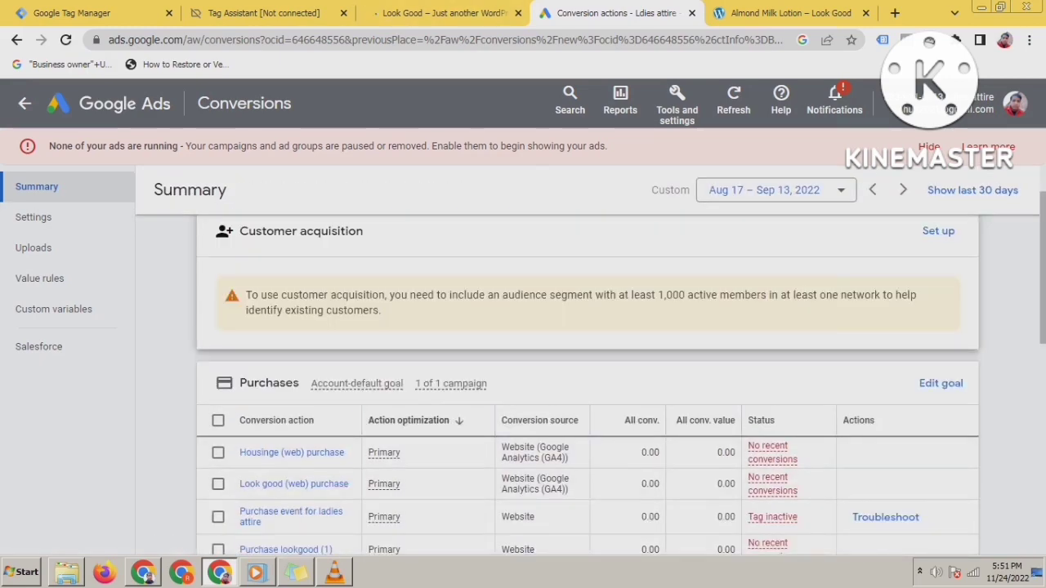
Step: Reload the Google Ads conversions summary and check the Tag Assistant connection on the Look Good site
key(F5)
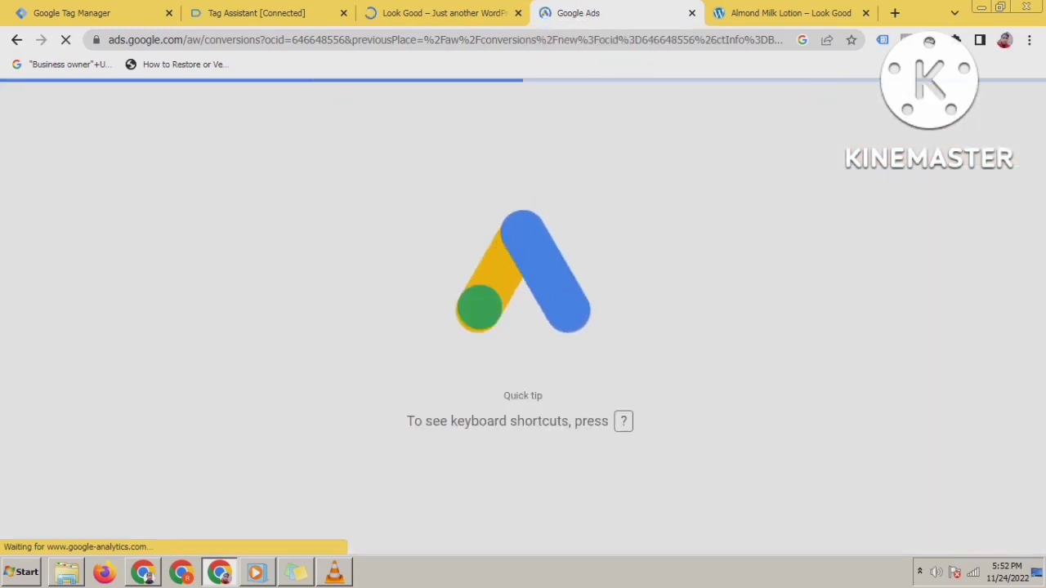
click(442, 12)
click(615, 12)
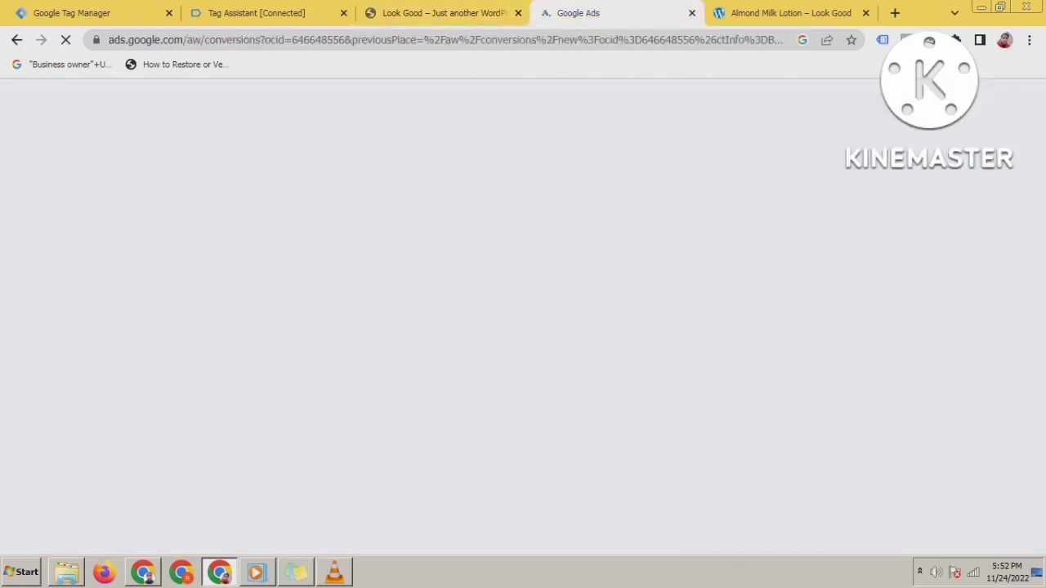
click(442, 13)
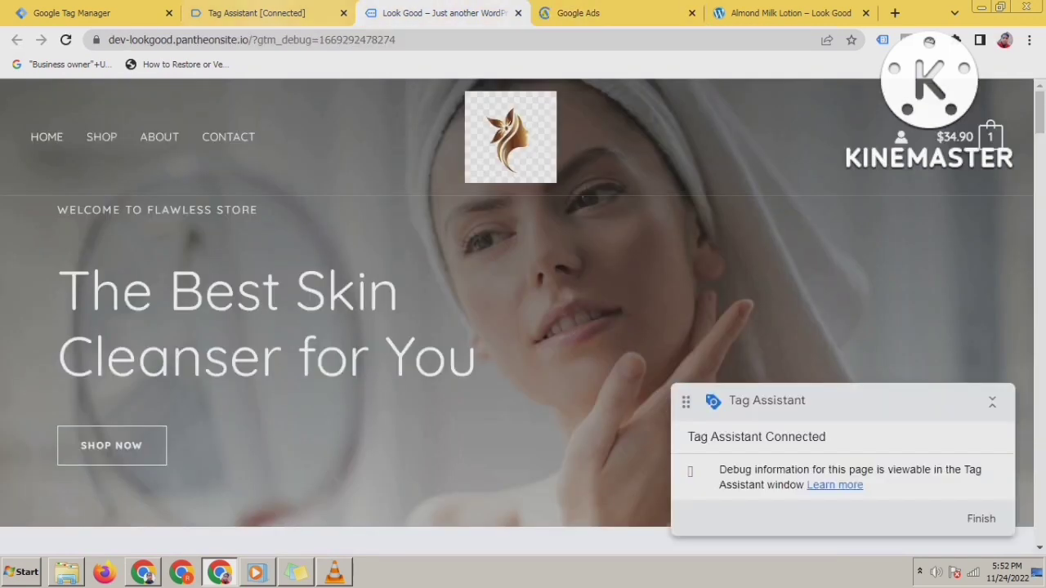
click(263, 12)
key(ctrl+Tab)
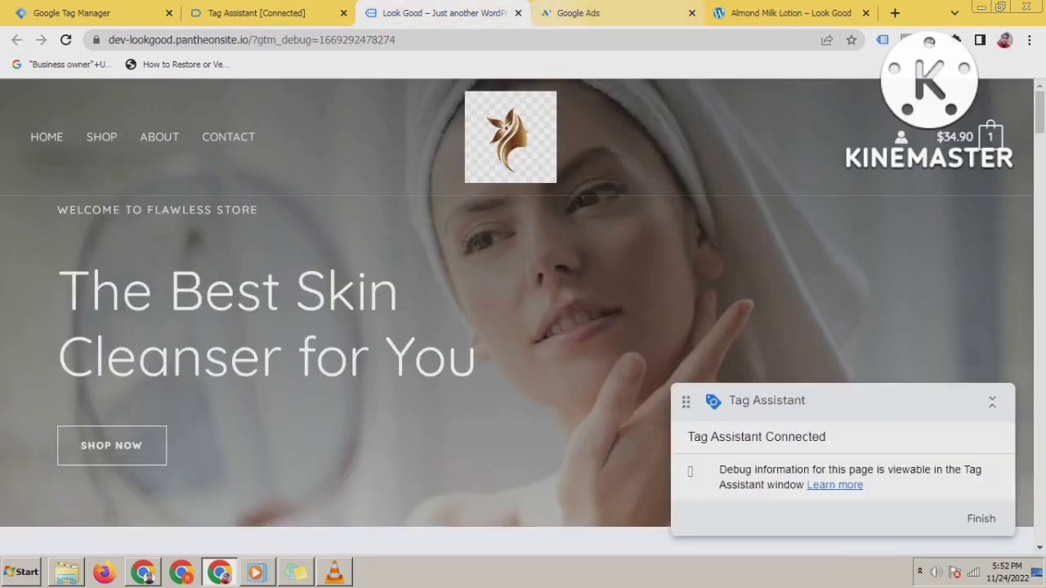
key(ctrl+Tab)
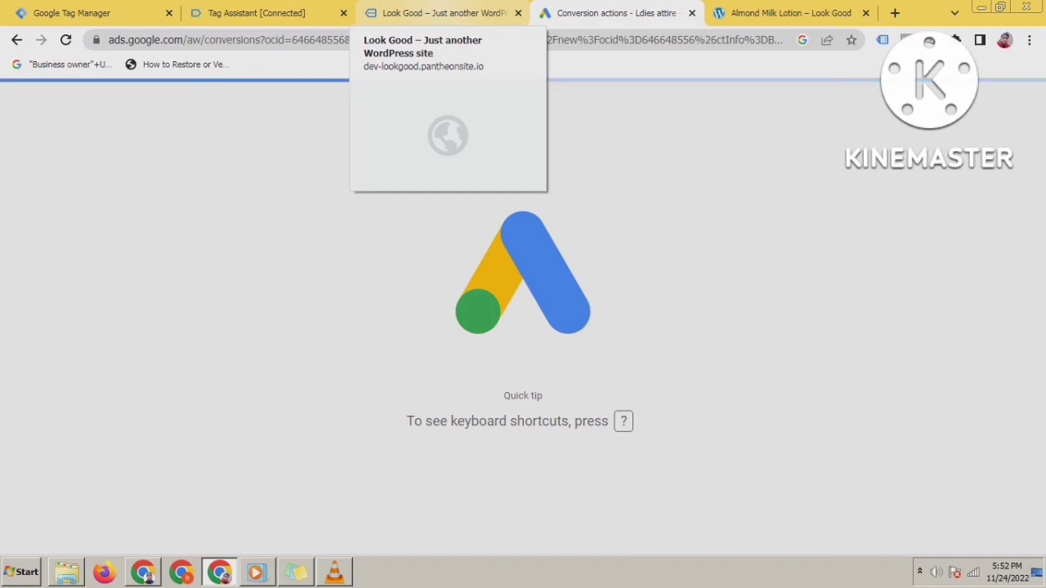
click(441, 14)
click(608, 13)
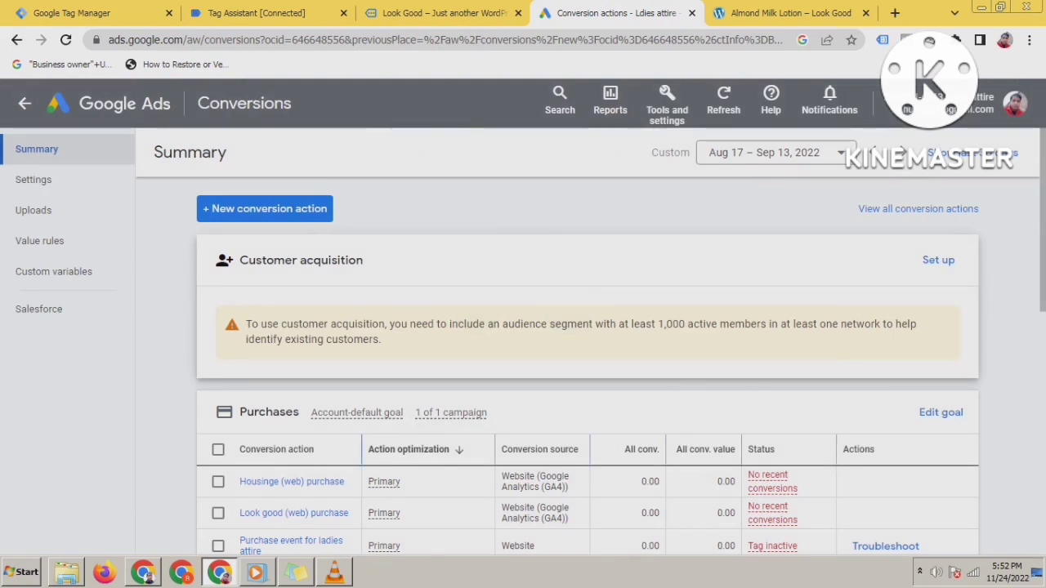
Step: Review the status of the purchase, add-to-cart and other conversion actions in the reloaded conversions summary
scroll(589, 368, down, 1)
scroll(588, 368, down, 5)
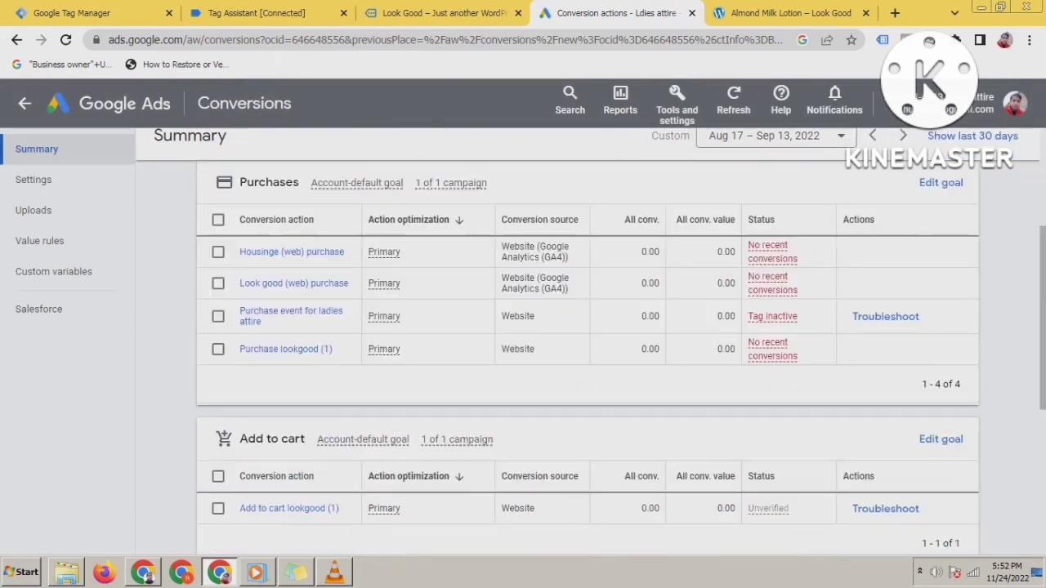
scroll(589, 368, down, 1)
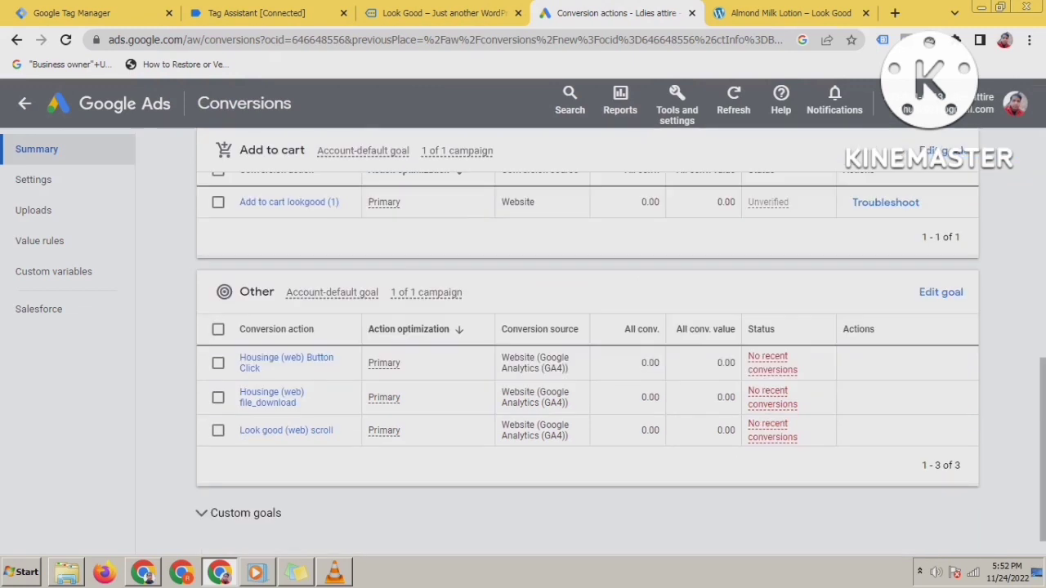
scroll(588, 367, down, 1)
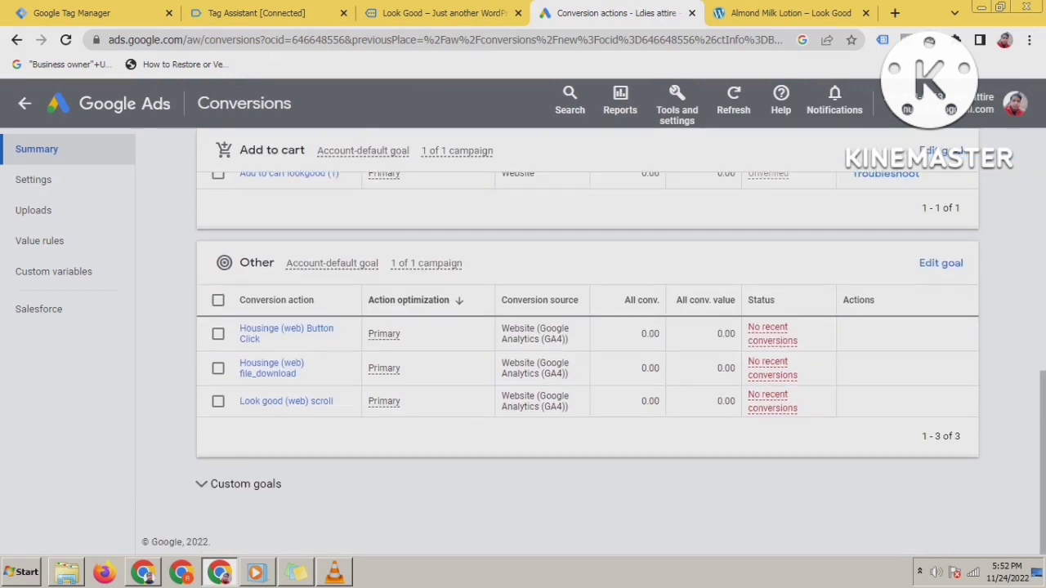
scroll(588, 368, up, 4)
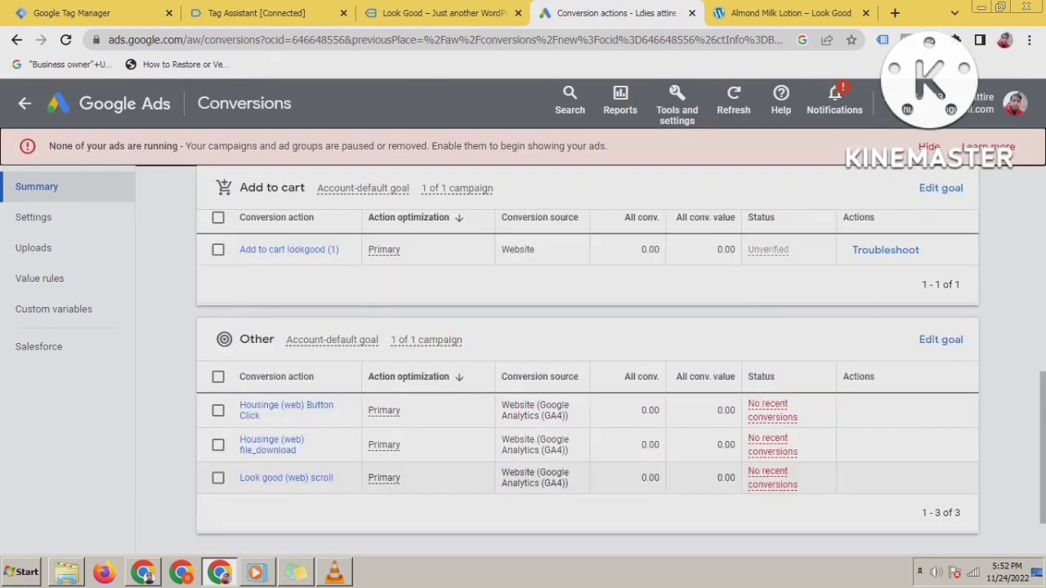
scroll(588, 367, down, 1)
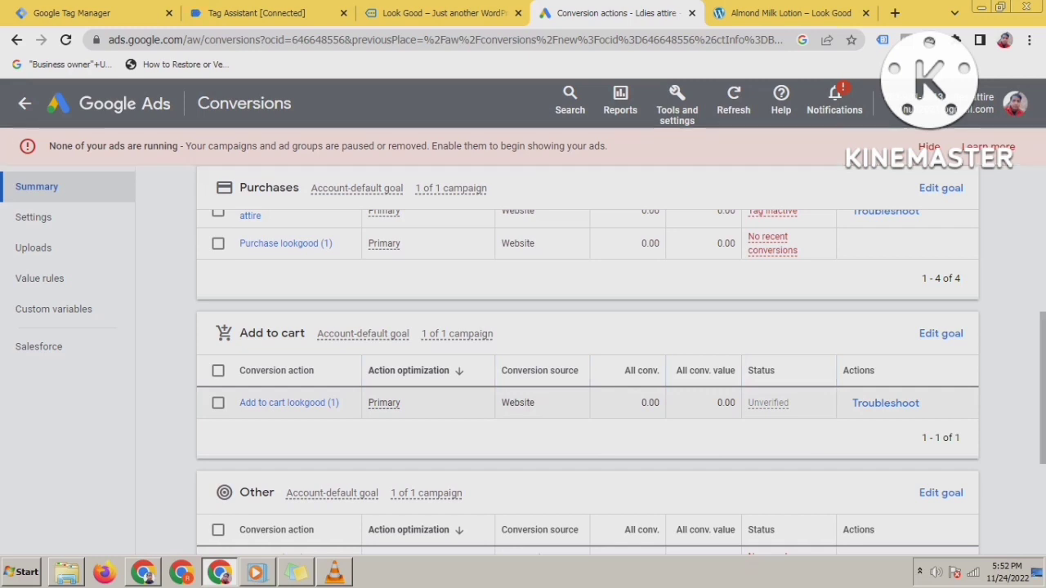
mouse_move(768, 403)
Step: Open the Soothing Sunscreen Gel from the store's New Arrivals, and continue past the connection message in Tag Assistant
click(441, 13)
scroll(523, 317, down, 8)
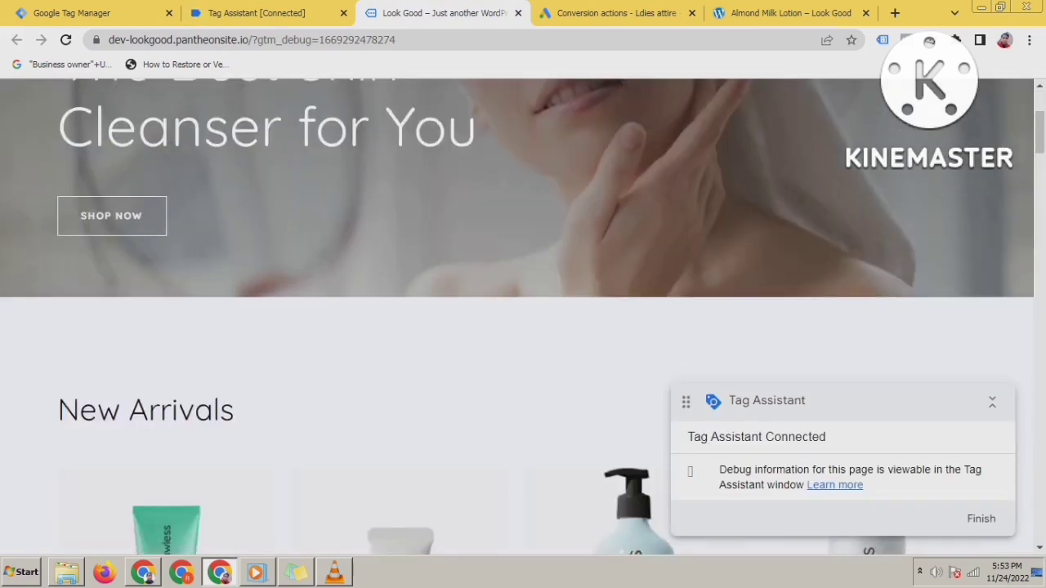
click(400, 204)
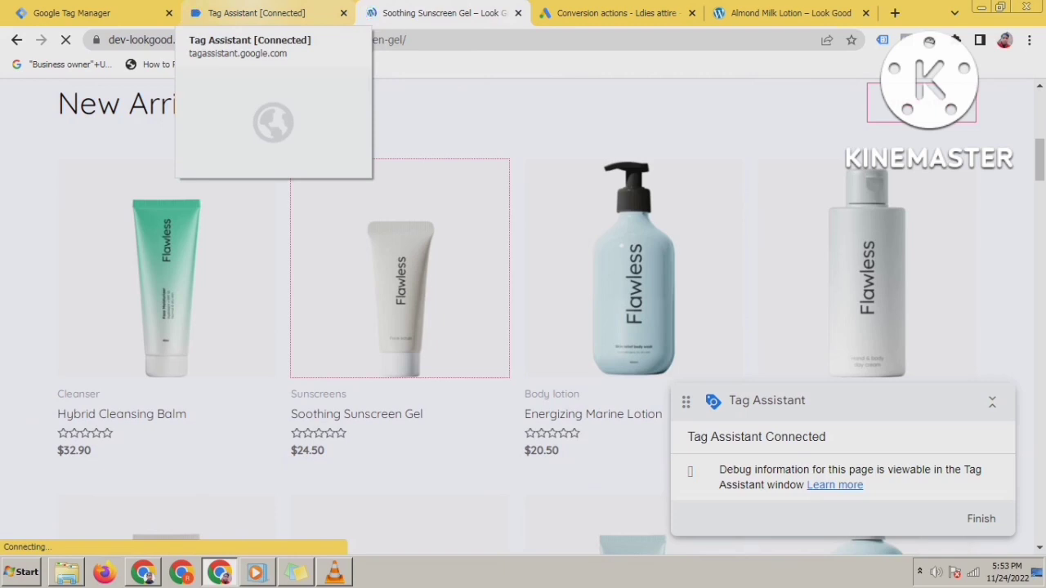
click(253, 13)
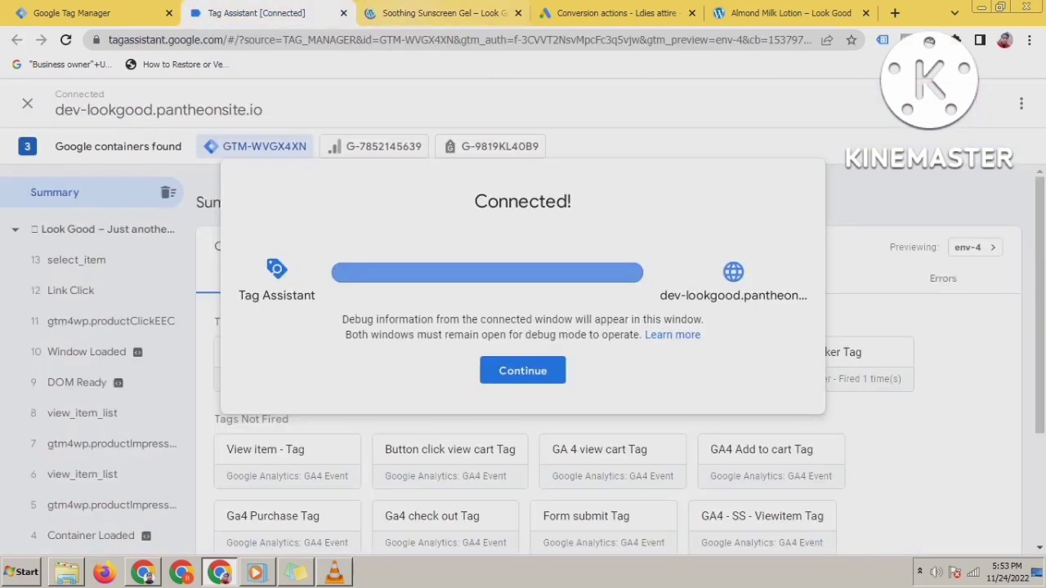
click(522, 370)
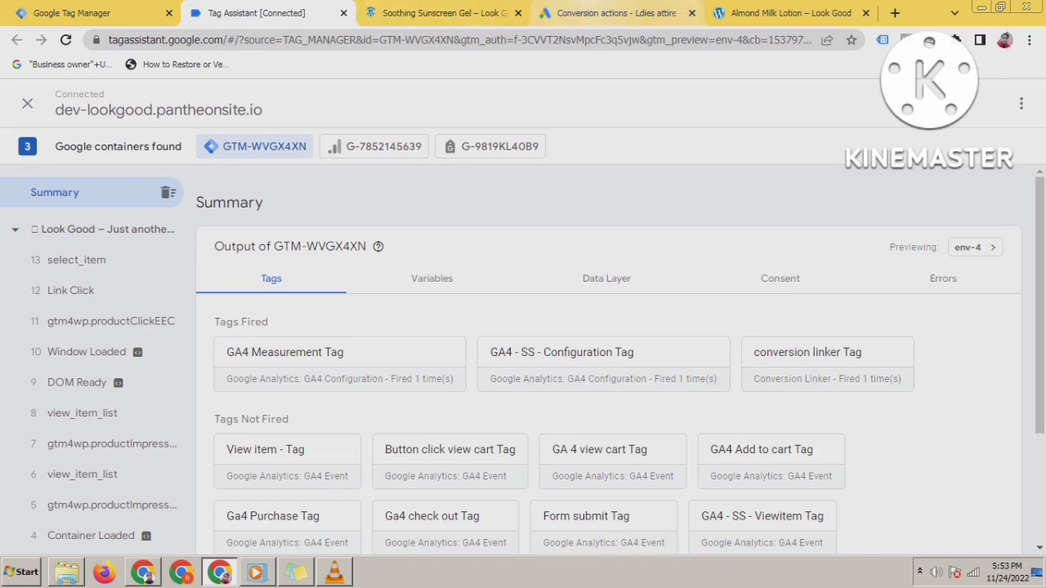
Step: Switch to Google Ads and compare the status of the Purchase lookgood (1) and Add to cart lookgood (1) conversion actions
click(613, 13)
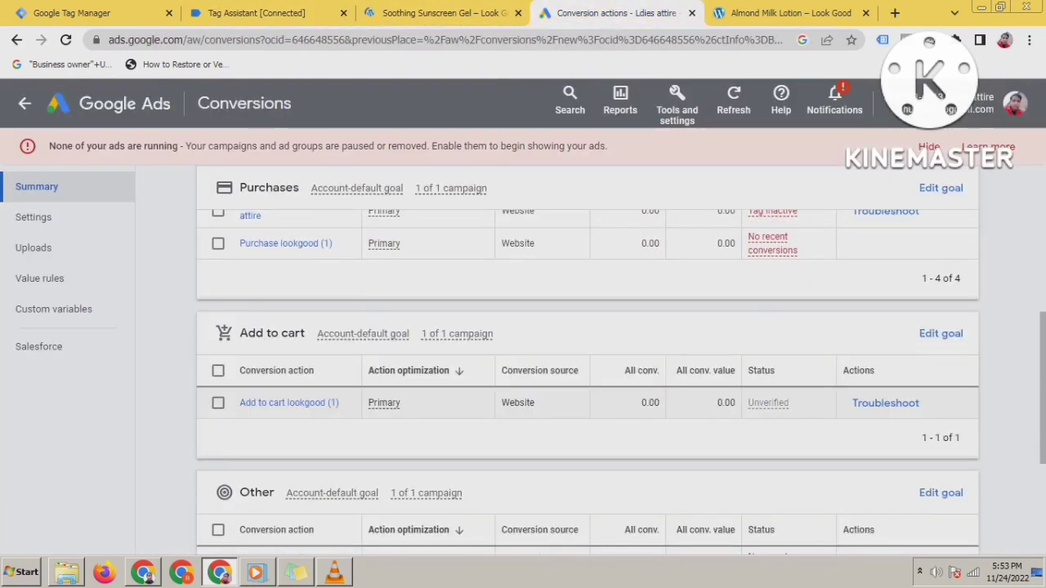
scroll(588, 359, up, 1)
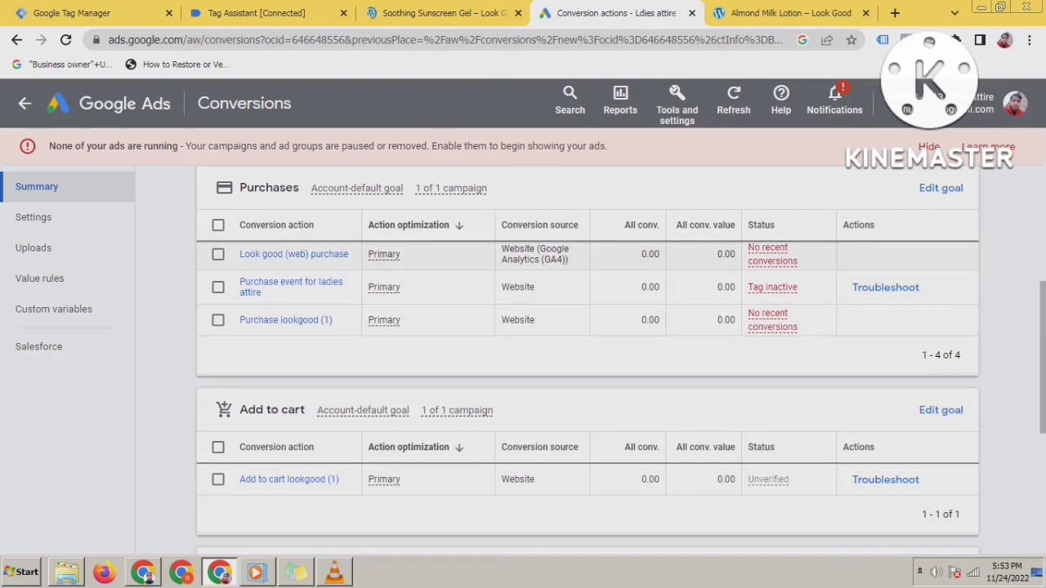
mouse_move(772, 320)
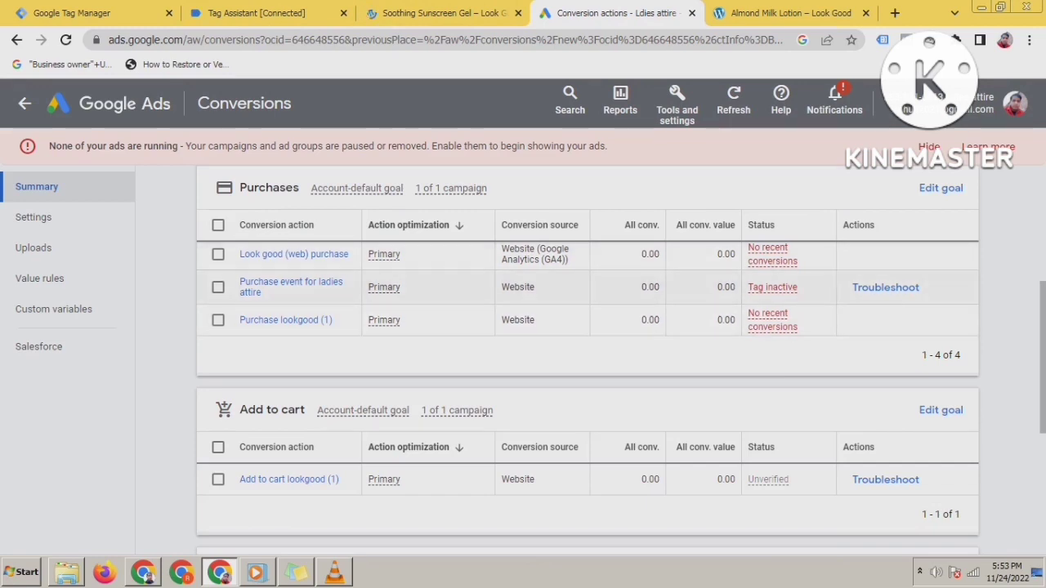
scroll(588, 360, down, 2)
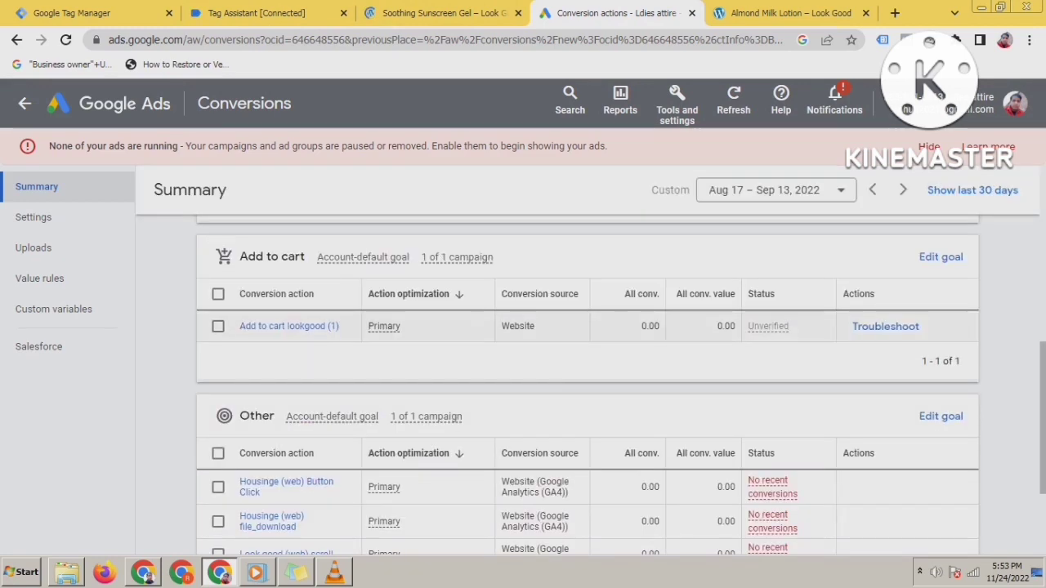
Step: Add one Soothing Sunscreen Gel to the cart on its product page and return to Google Ads
scroll(523, 327, down, 4)
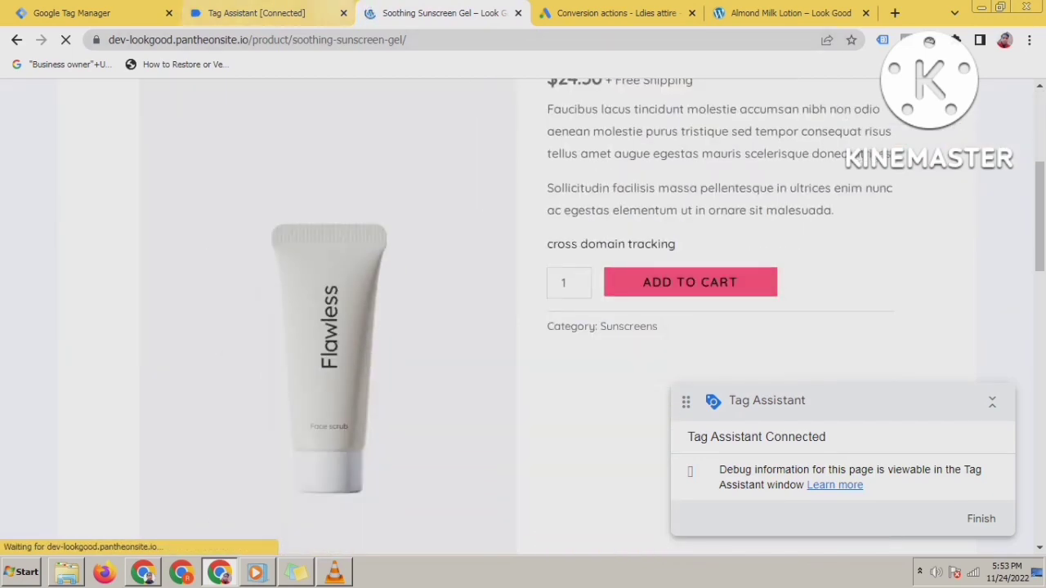
click(617, 12)
Step: Examine the add-to-cart conversion action's status alongside the purchase and other goals in the conversions summary
scroll(523, 368, down, 3)
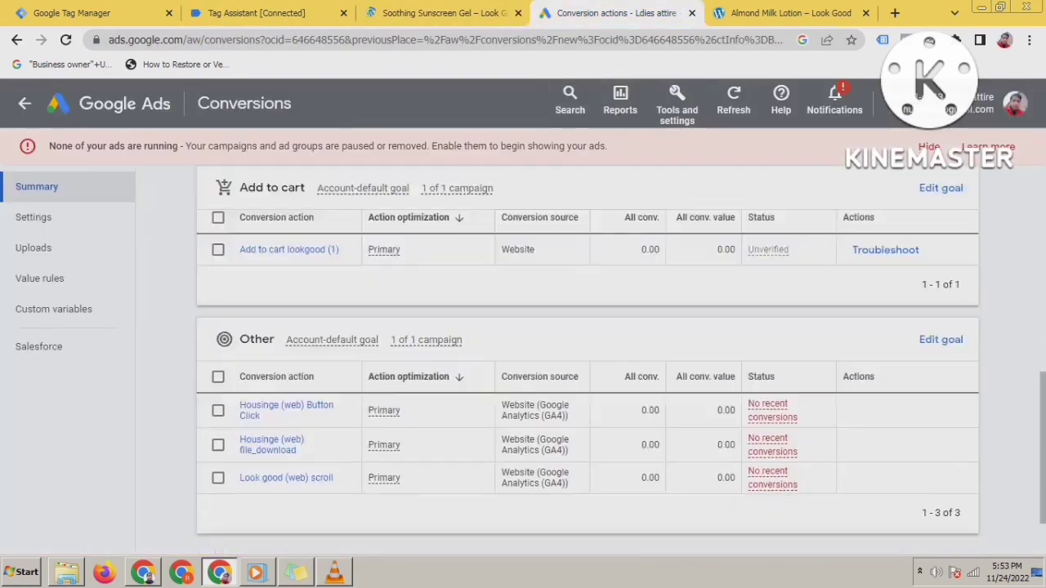
scroll(523, 368, up, 3)
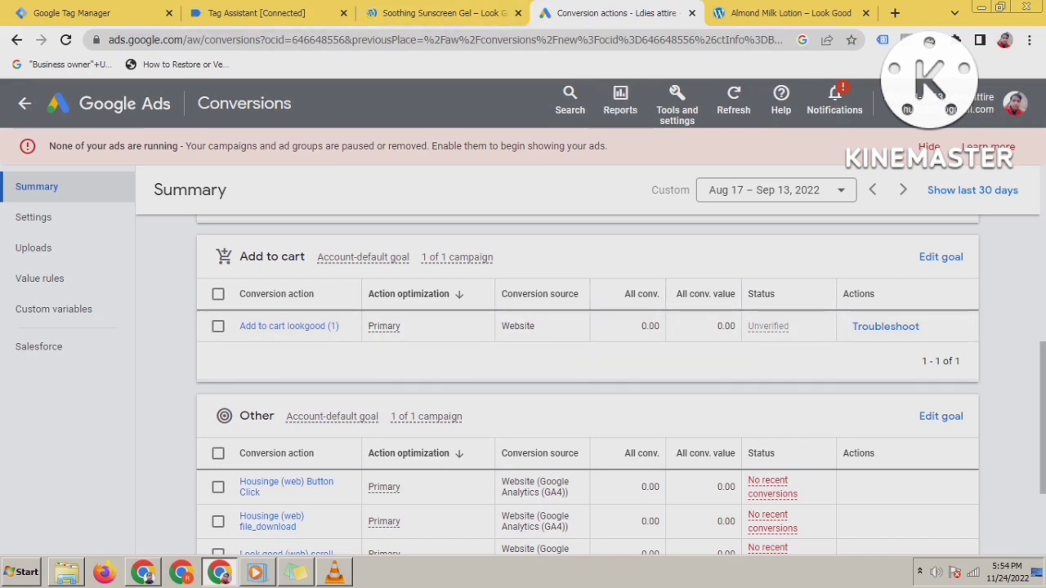
scroll(588, 359, up, 1)
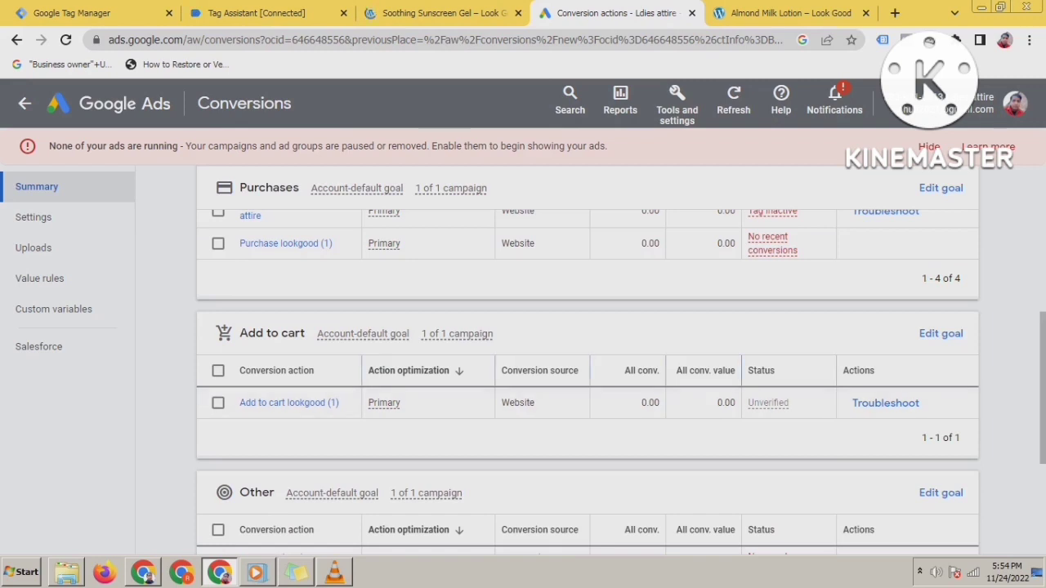
scroll(587, 360, down, 1)
scroll(587, 359, up, 1)
Step: Check the Soothing Sunscreen Gel page for the cart addition and recheck the conversion statuses in Google Ads
click(442, 12)
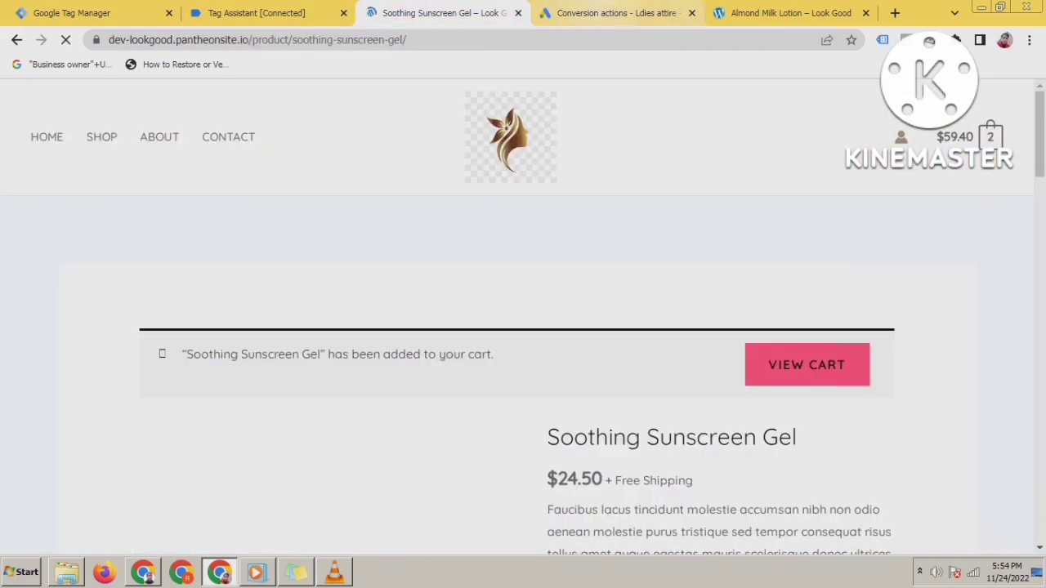
key(ctrl+Page_Down)
key(ctrl+Page_Up)
key(ctrl+Page_Up)
key(ctrl+Page_Down)
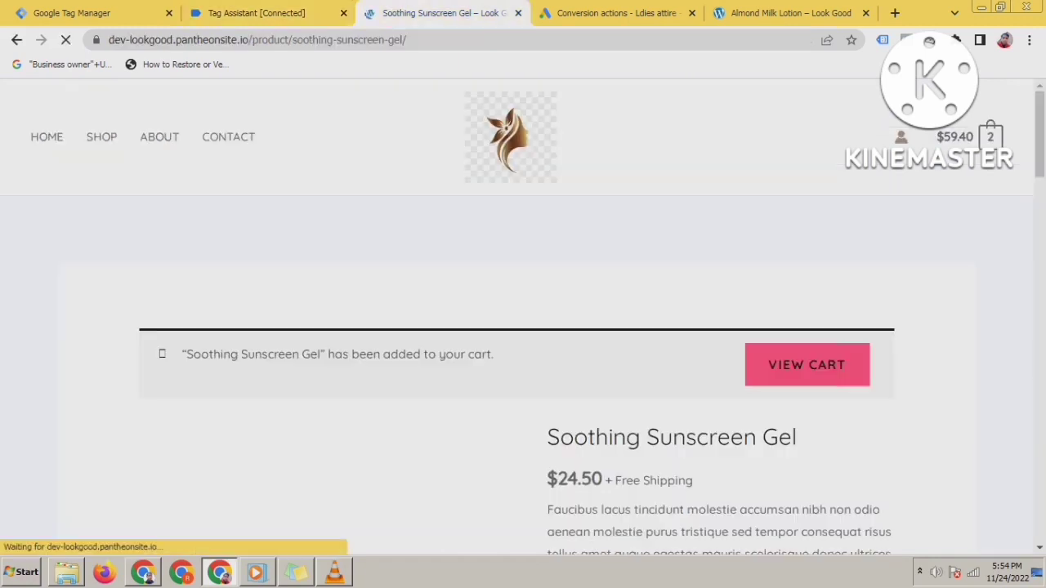
key(ctrl+Page_Down)
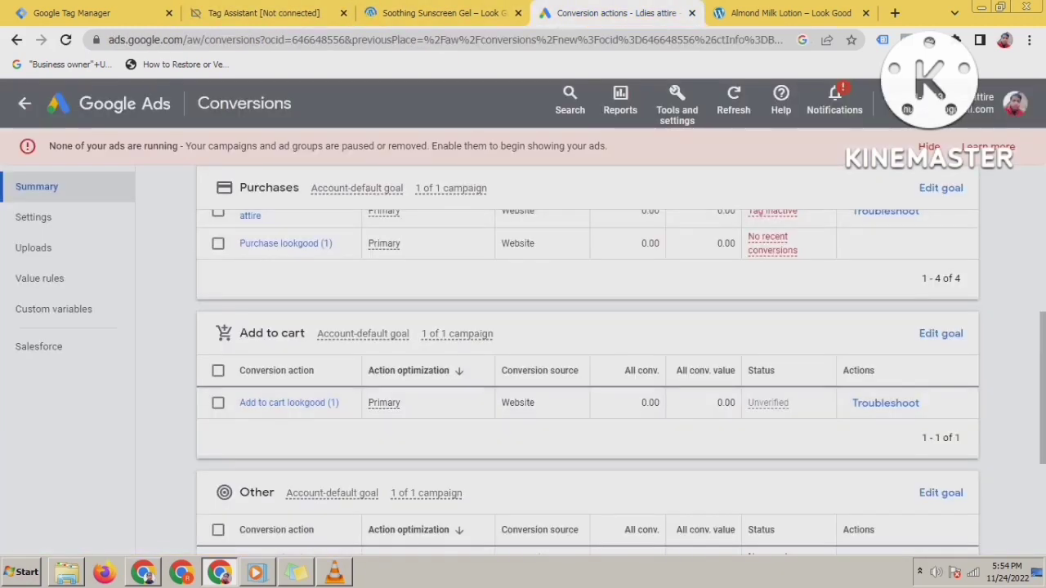
scroll(588, 360, up, 1)
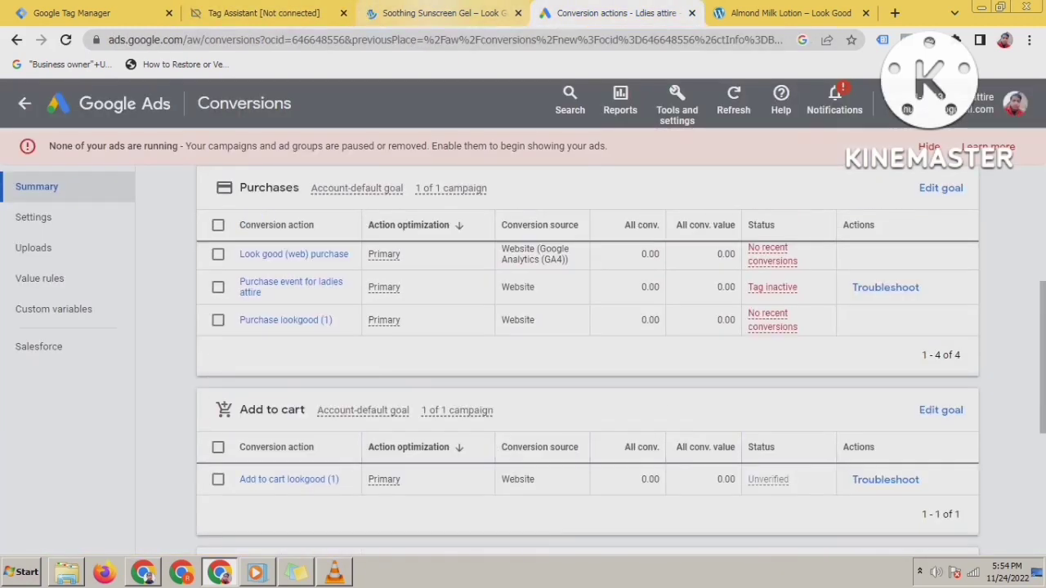
key(ctrl+Page_Up)
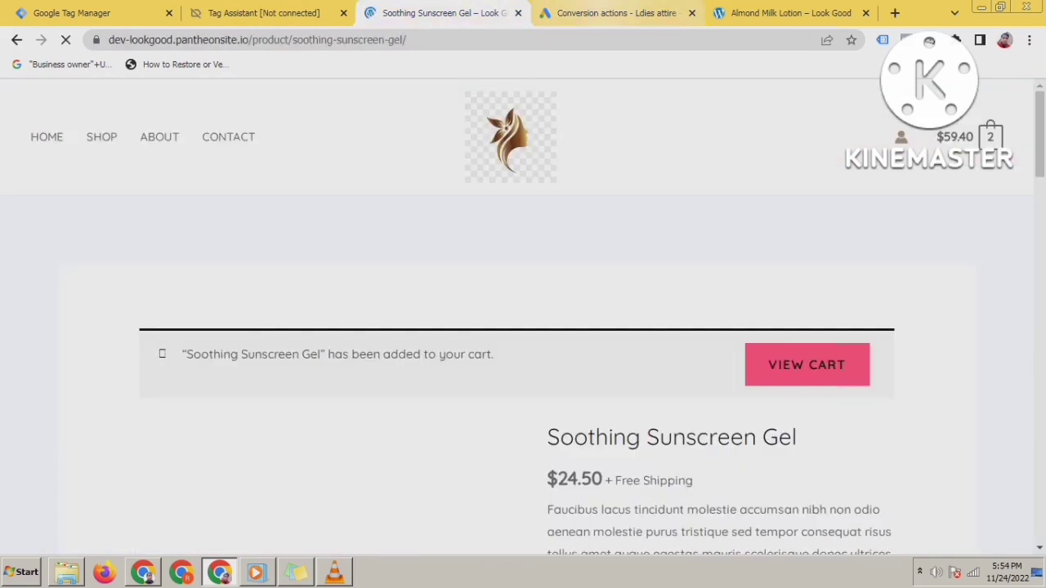
key(ctrl+Page_Down)
key(ctrl+Page_Up)
key(ctrl+Page_Down)
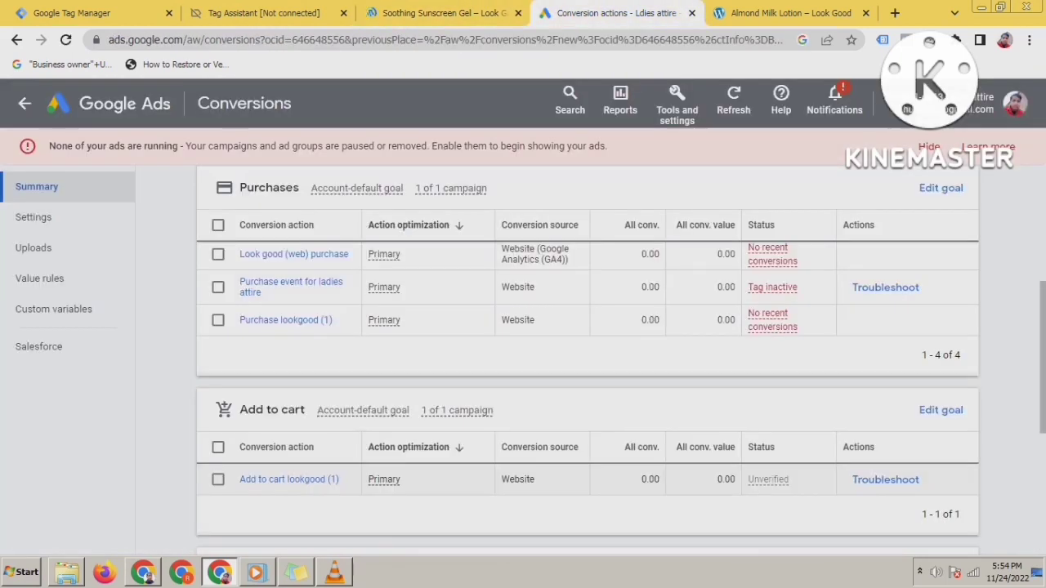
scroll(589, 359, down, 2)
scroll(589, 360, up, 5)
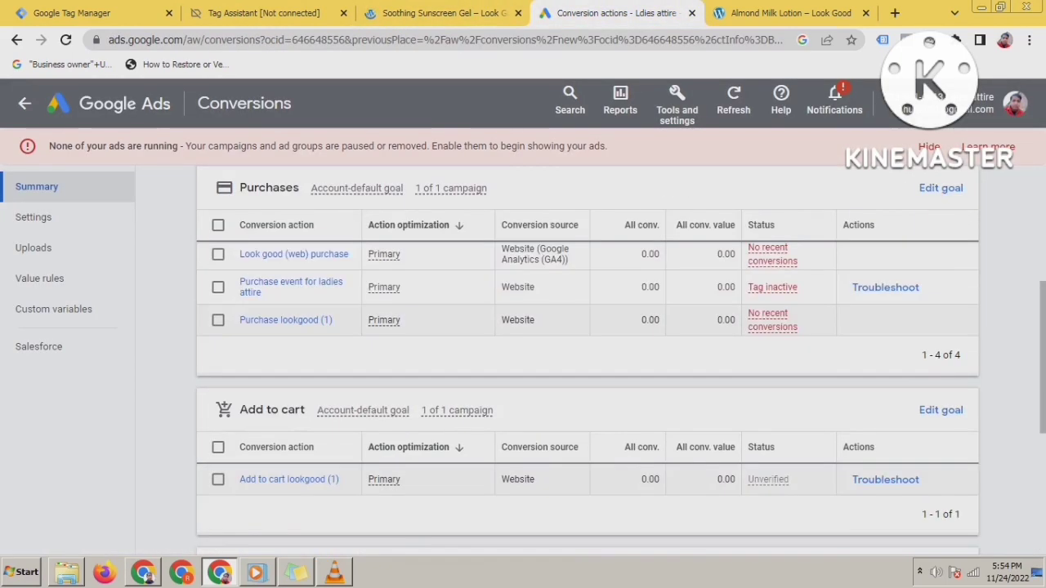
Step: Return to the Soothing Sunscreen Gel page and open the Complex Sunscreen Balm from its related products
key(ctrl+Page_Up)
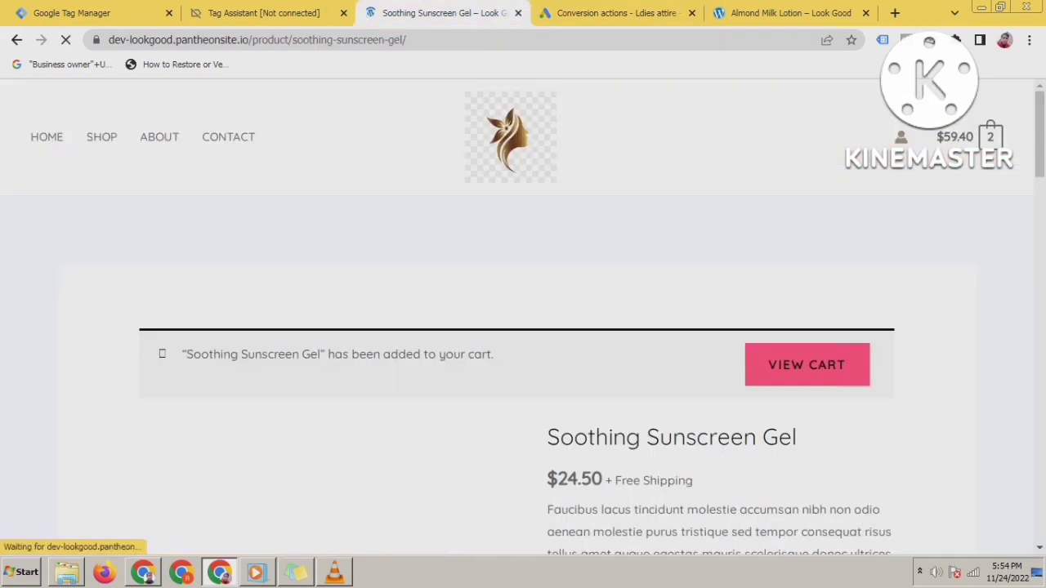
scroll(523, 319, down, 5)
scroll(523, 318, down, 15)
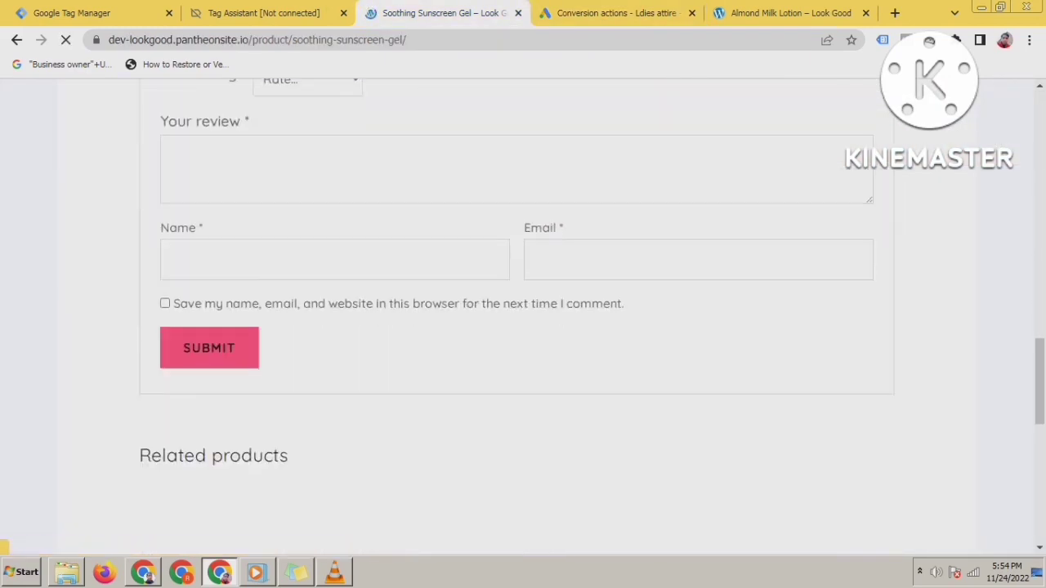
scroll(524, 319, up, 20)
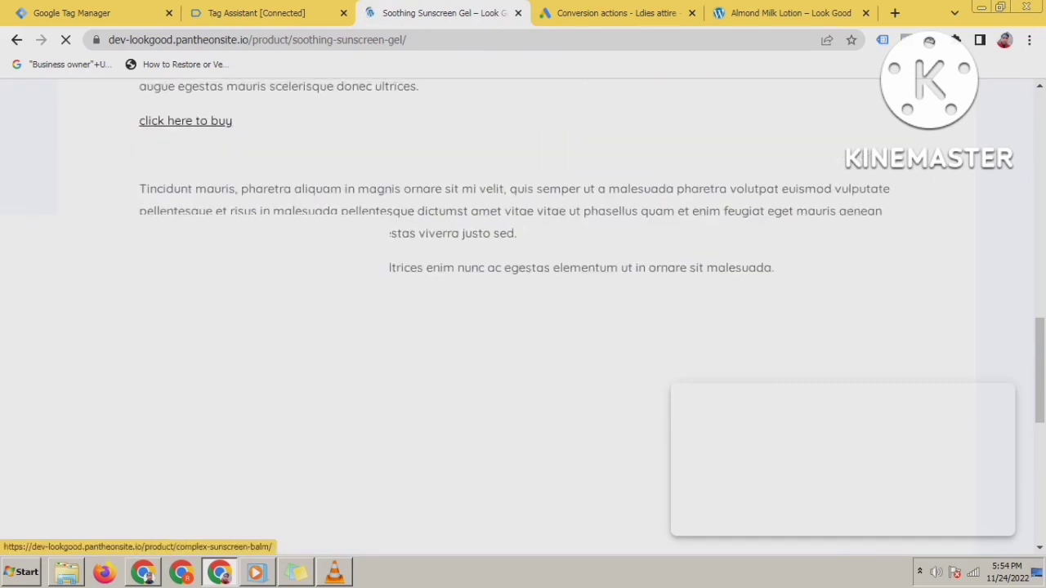
scroll(523, 319, down, 9)
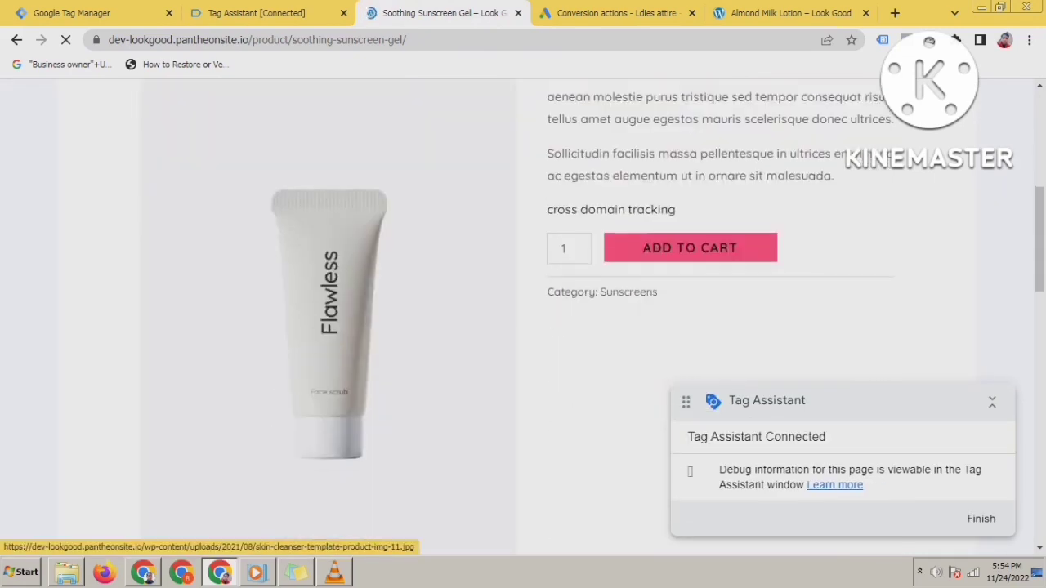
scroll(523, 319, down, 2)
scroll(523, 318, up, 1)
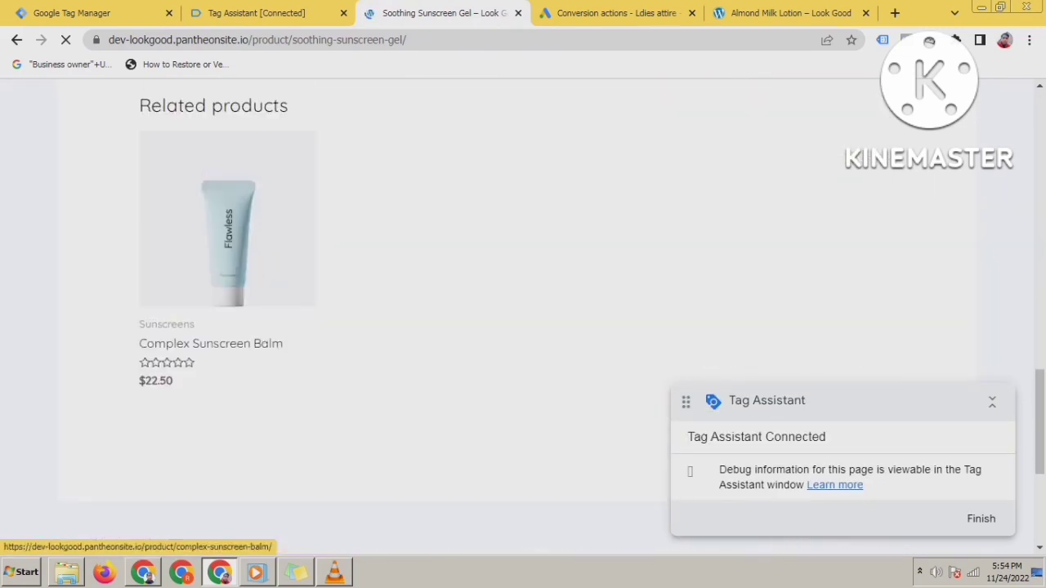
click(227, 218)
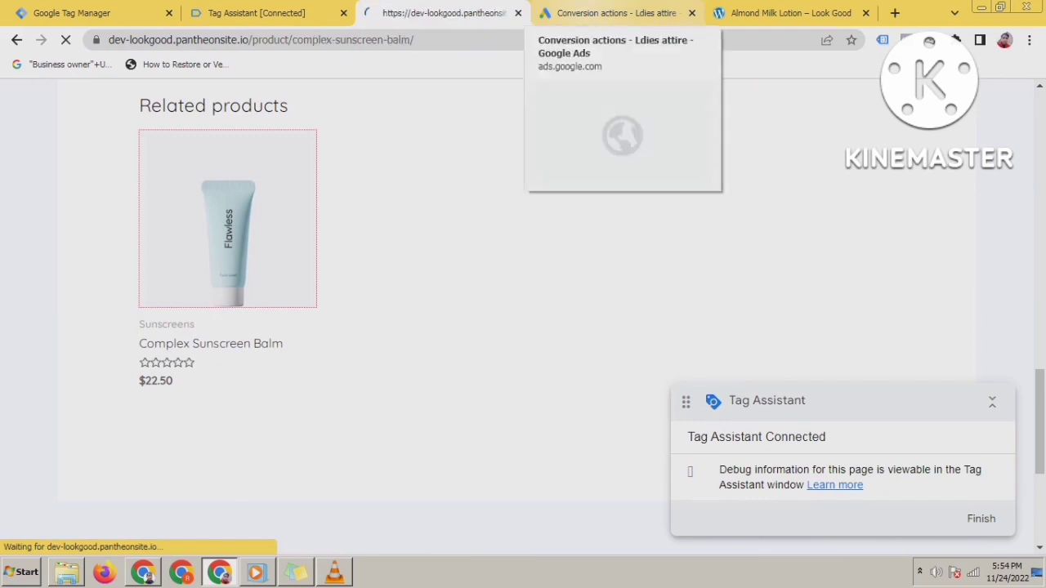
Step: Monitor the loading of the Complex Sunscreen Balm page while reviewing the purchase and add-to-cart statuses in Google Ads
click(617, 14)
scroll(589, 367, down, 5)
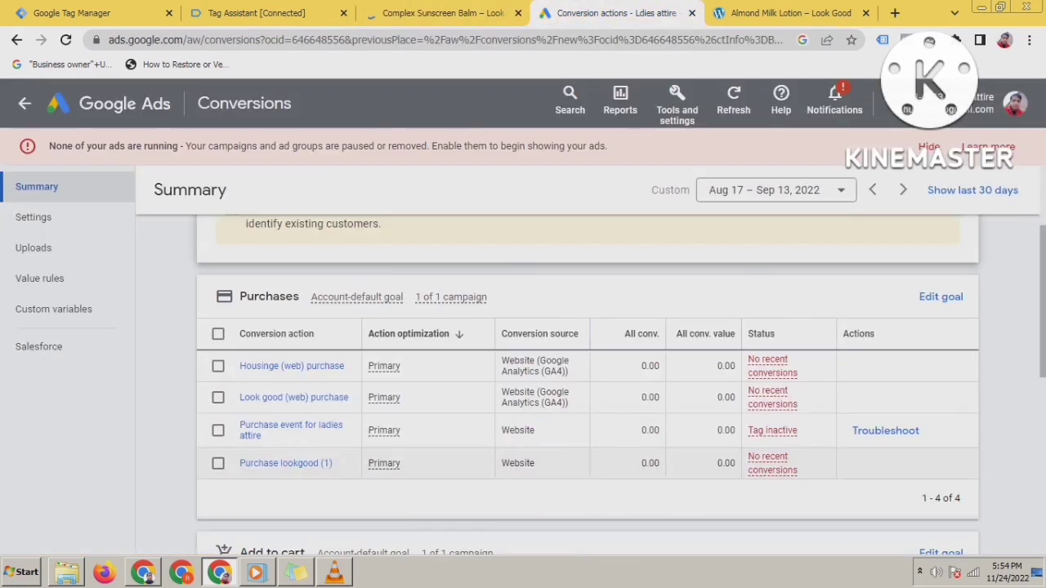
scroll(588, 368, up, 2)
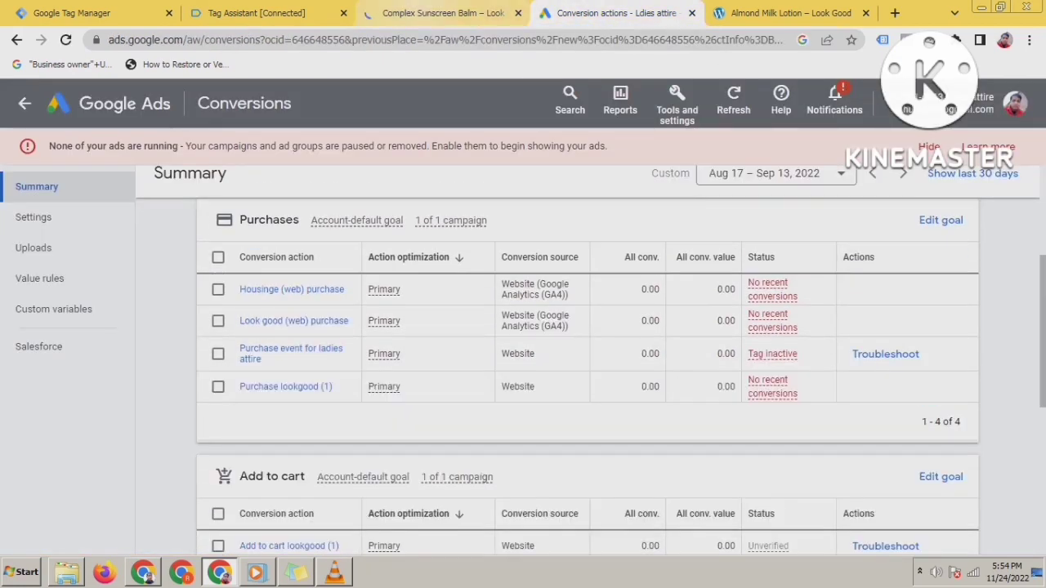
click(441, 14)
click(617, 13)
click(441, 13)
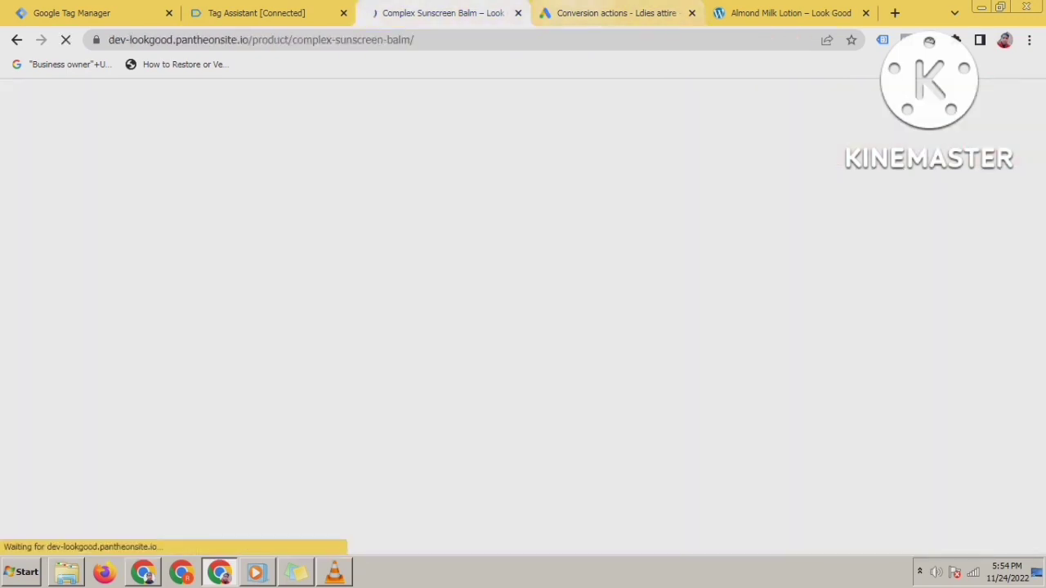
key(ctrl+Tab)
scroll(589, 368, down, 1)
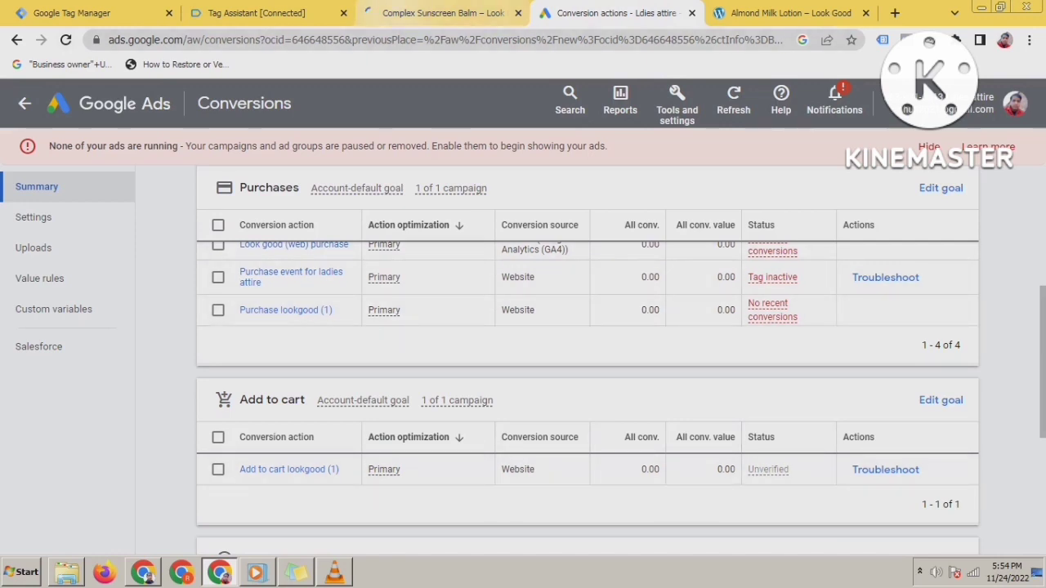
click(434, 13)
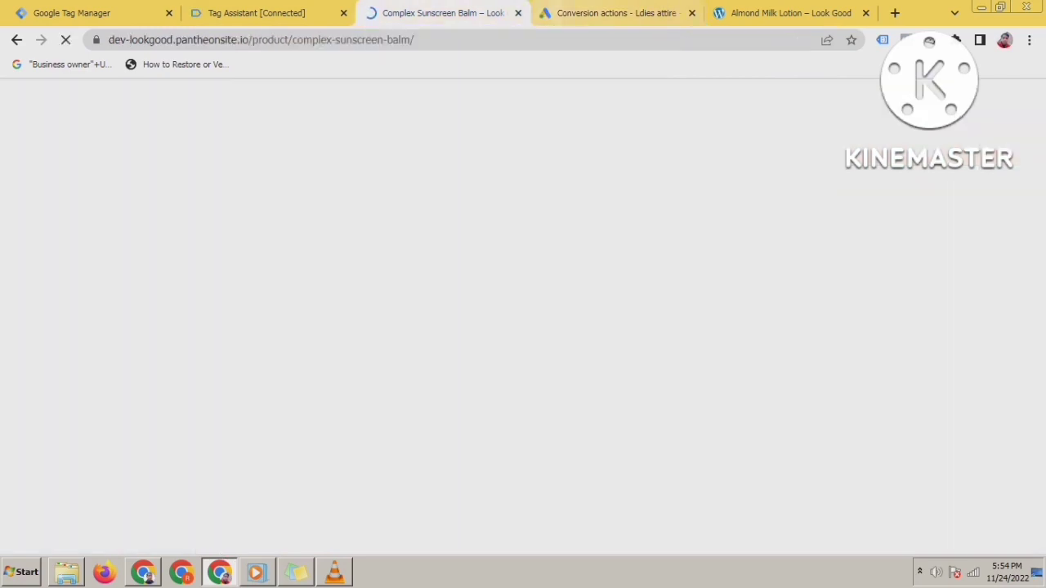
Step: Compare the Google Ads conversion statuses with the loading Complex Sunscreen Balm page and inspect the product's add-to-cart section
click(590, 12)
click(457, 12)
click(613, 12)
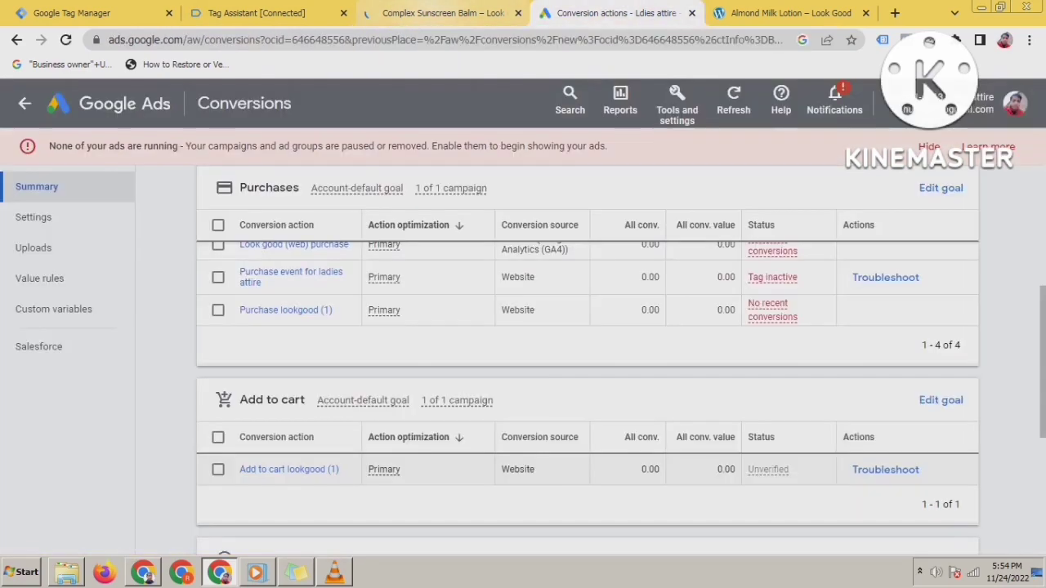
click(446, 13)
click(617, 12)
click(445, 12)
click(613, 12)
click(446, 12)
click(613, 12)
key(ctrl+shift+Tab)
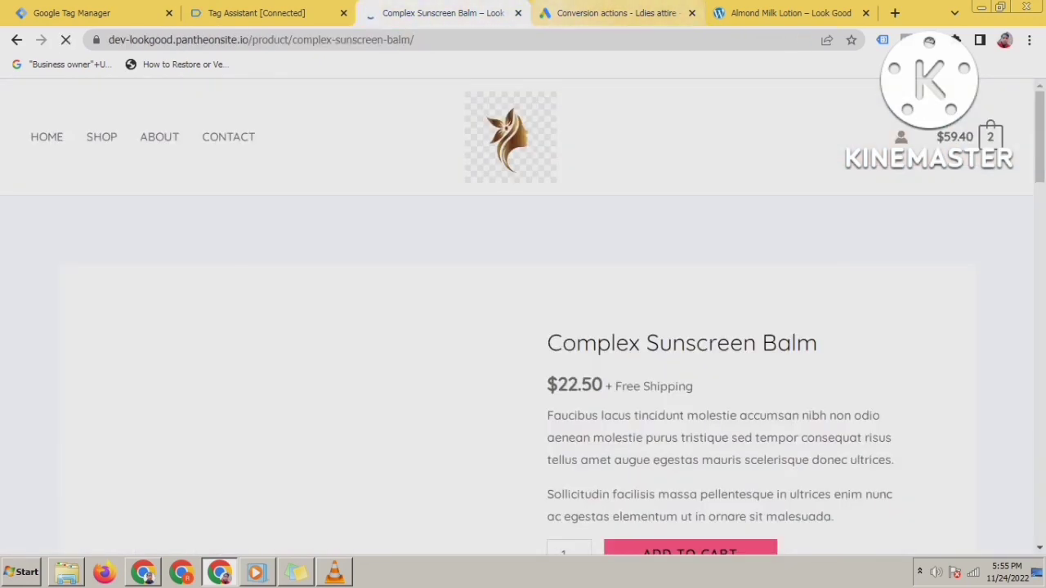
key(ctrl+Tab)
key(ctrl+shift+Tab)
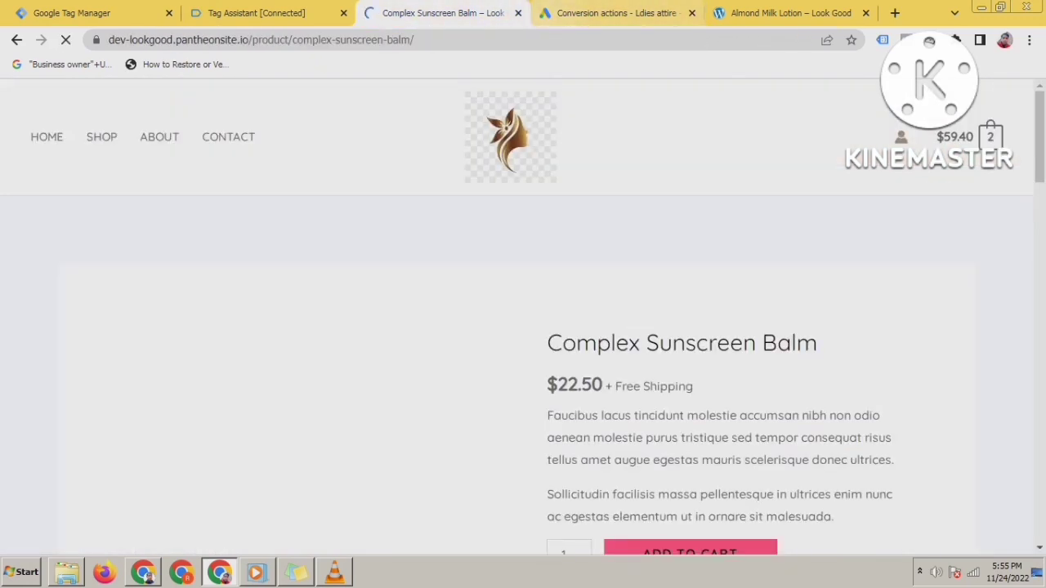
scroll(523, 317, down, 3)
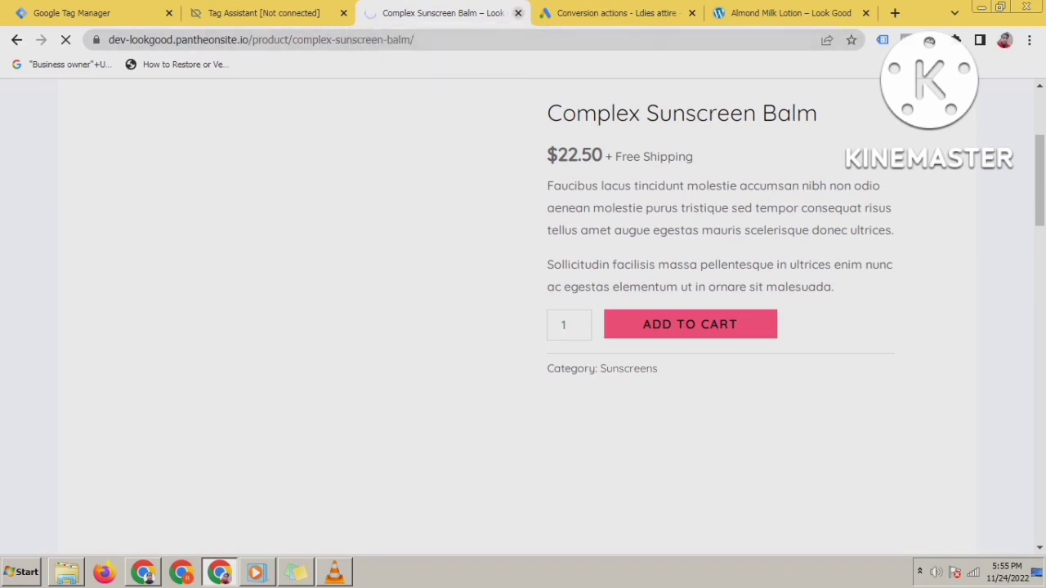
Step: Close the Complex Sunscreen Balm and Tag Assistant pages and reload the Google Ads conversions summary
key(ctrl+w)
click(343, 12)
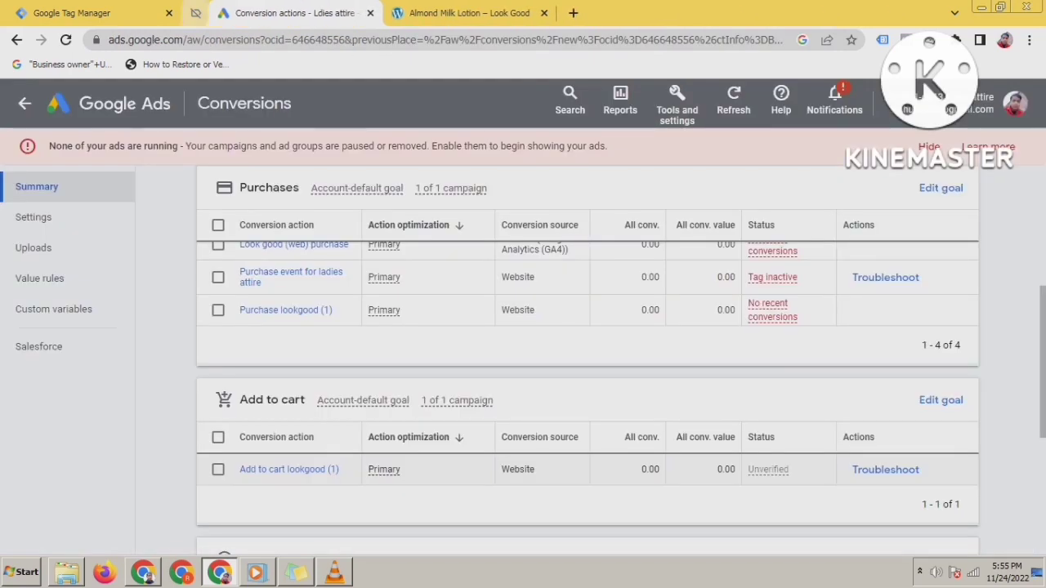
click(66, 39)
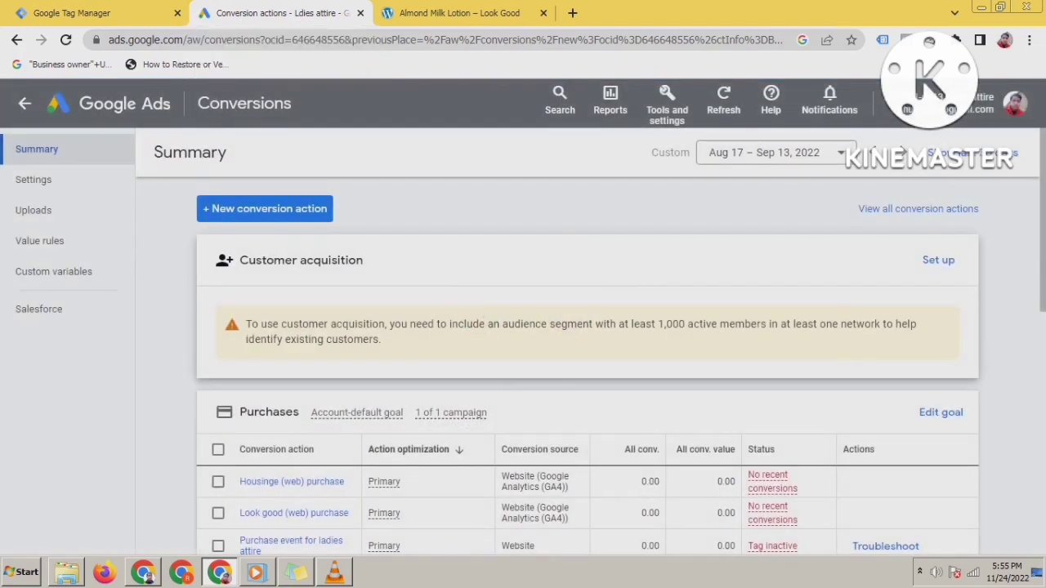
Step: Examine the reloaded summary's purchase, add-to-cart and other goals, focusing on the status of Add to cart lookgood (1)
scroll(588, 344, down, 3)
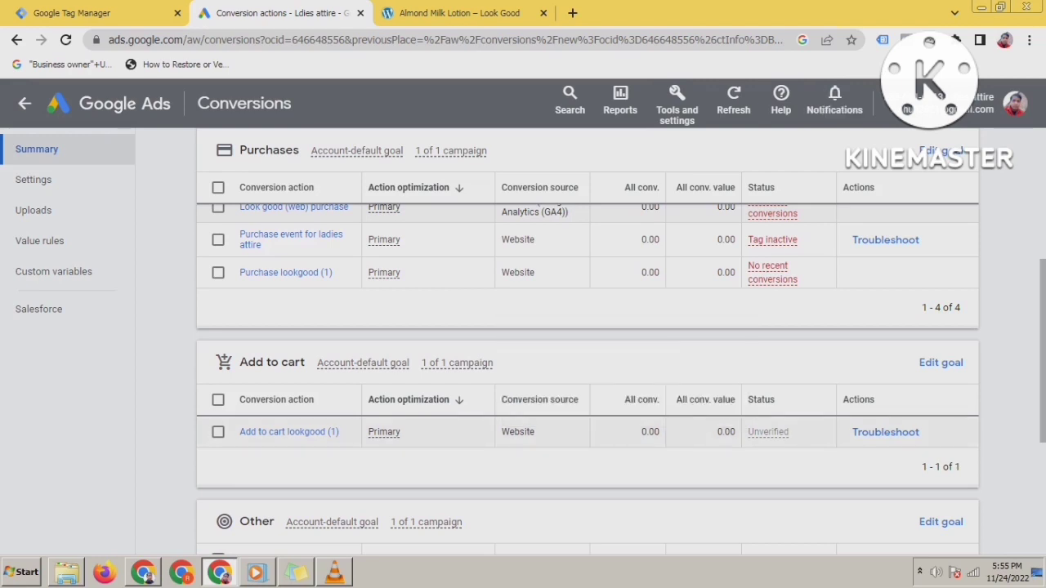
mouse_move(767, 432)
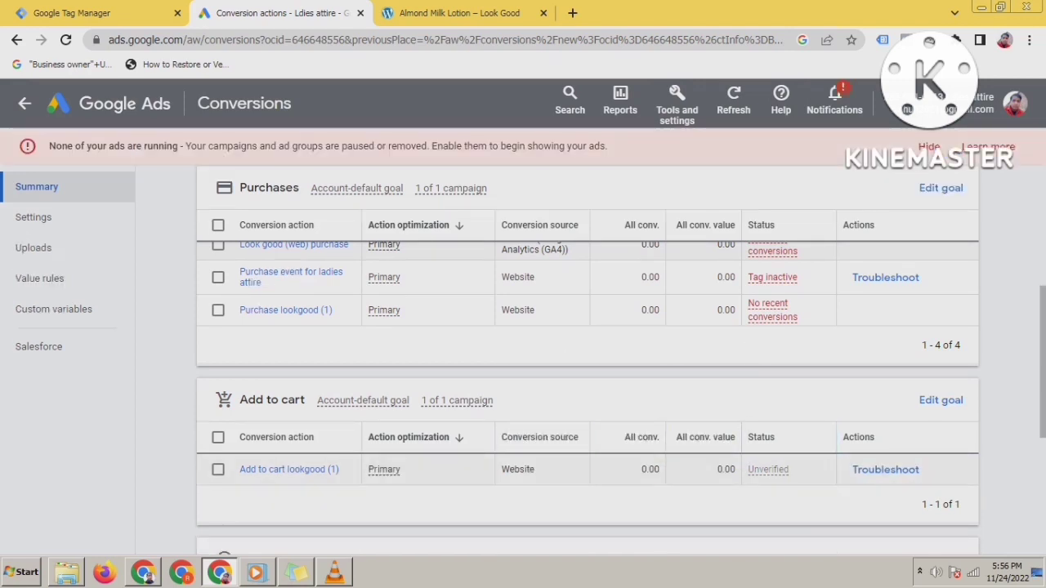
scroll(587, 359, down, 1)
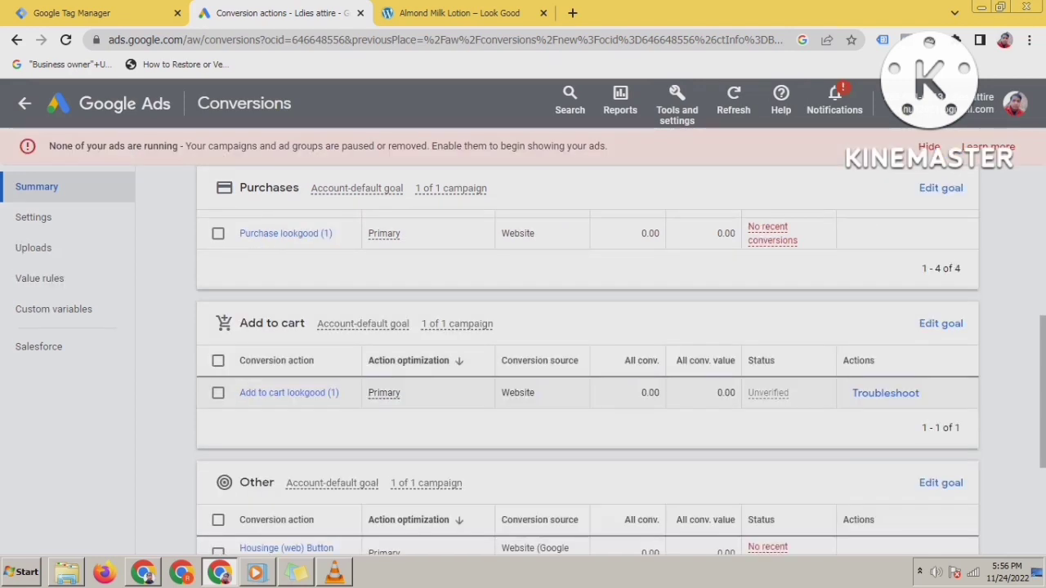
scroll(587, 360, down, 1)
scroll(587, 359, down, 2)
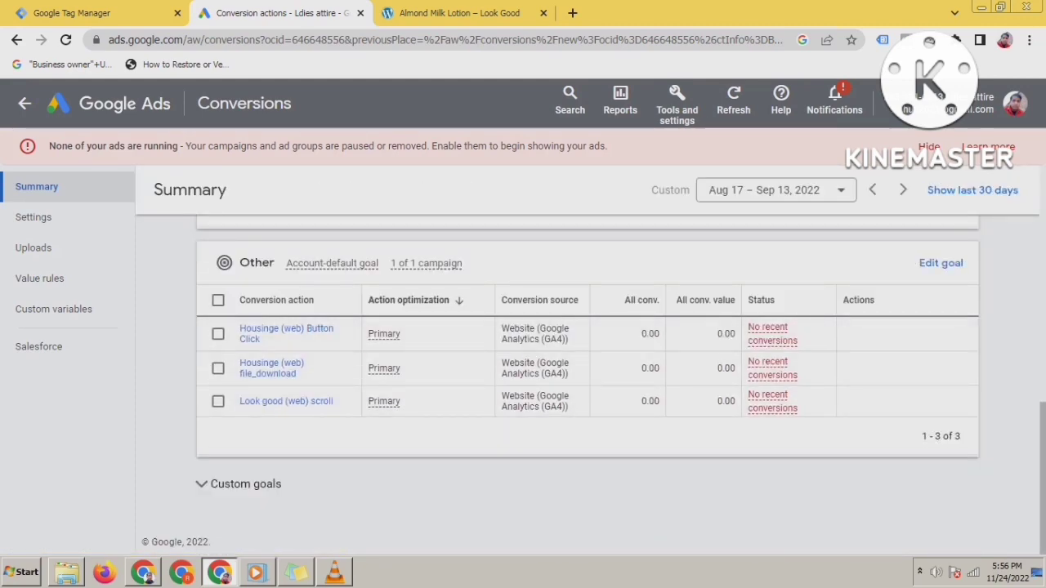
scroll(587, 359, up, 3)
scroll(587, 359, up, 2)
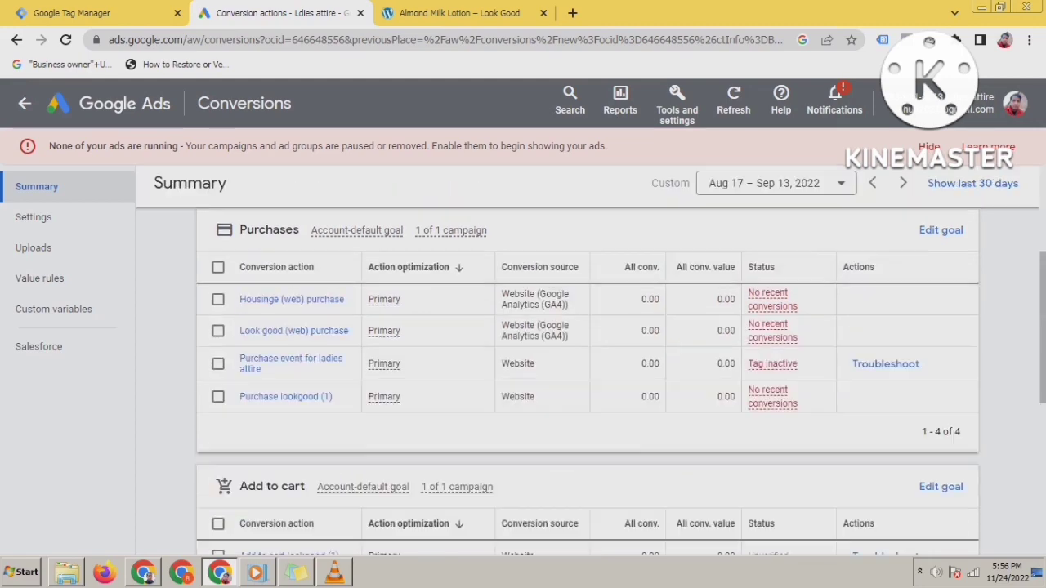
scroll(586, 360, down, 1)
scroll(587, 360, up, 1)
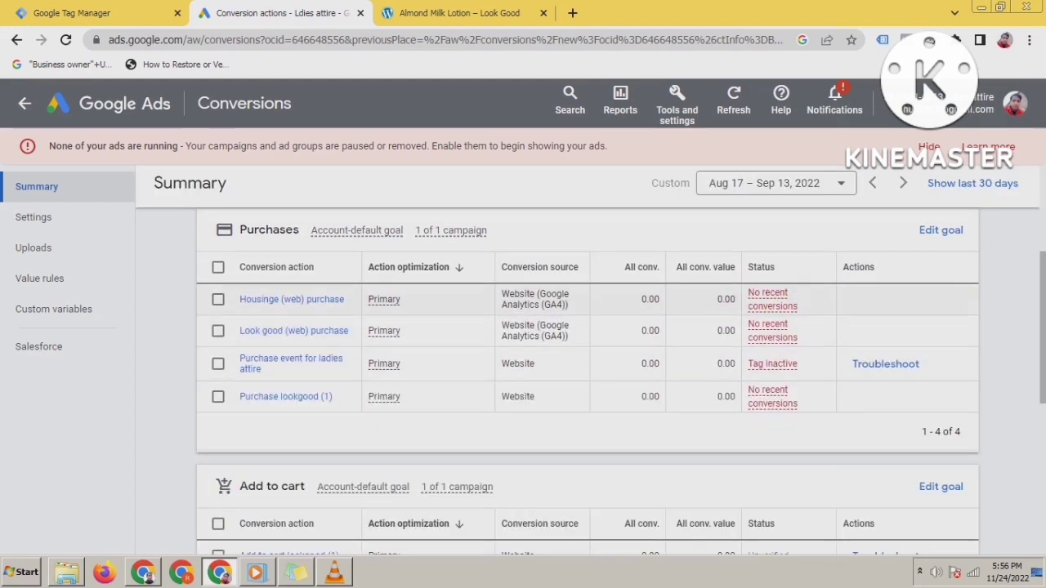
scroll(587, 359, down, 4)
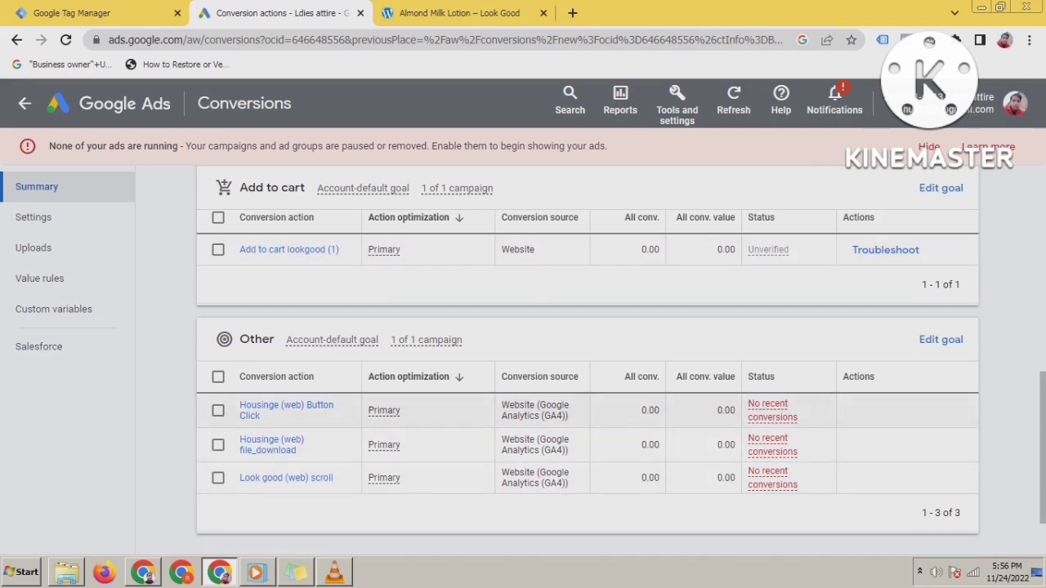
scroll(587, 359, up, 1)
mouse_move(768, 327)
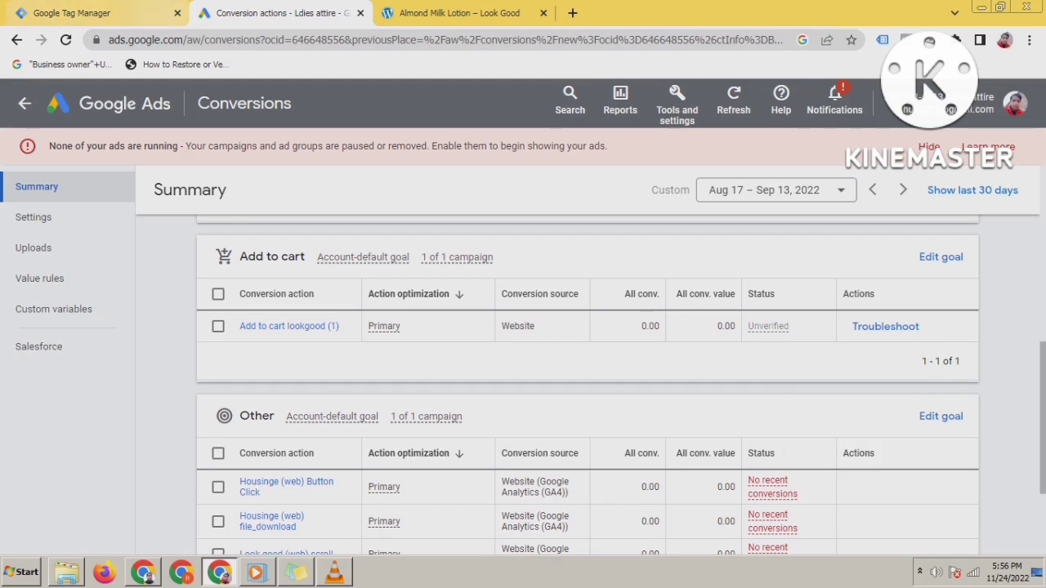
Step: Check the live version in the Tag Manager workspace overview and review the add-to-cart, other and purchase goals in Google Ads again
click(98, 13)
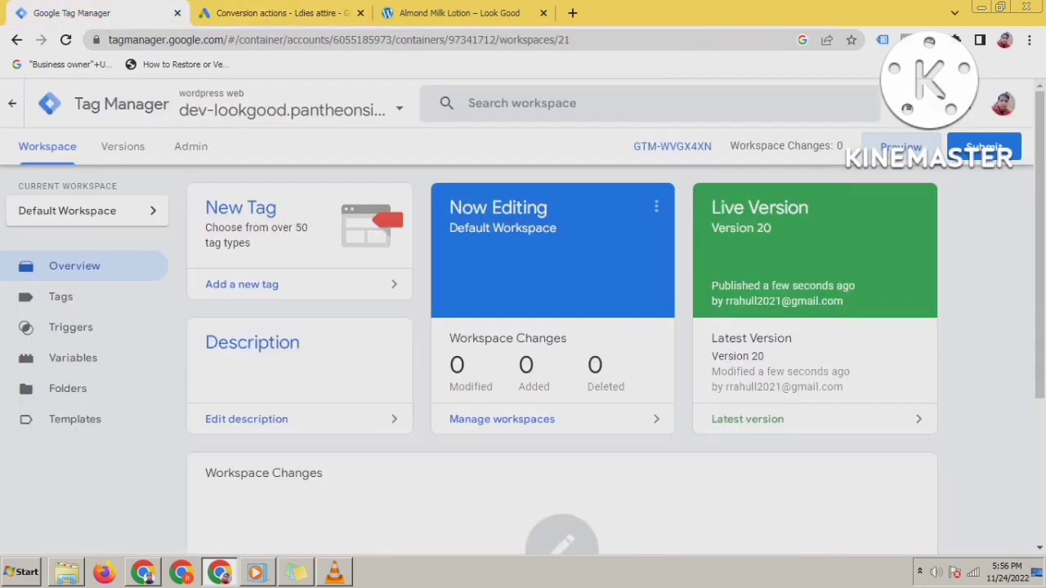
key(ctrl+Tab)
key(ctrl+shift+Tab)
key(ctrl+Tab)
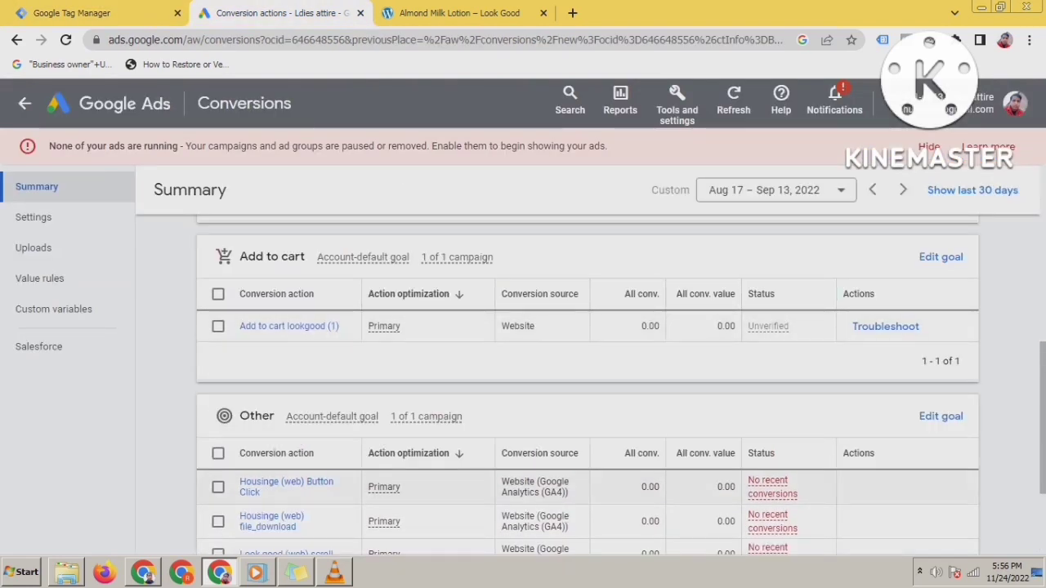
scroll(588, 360, down, 1)
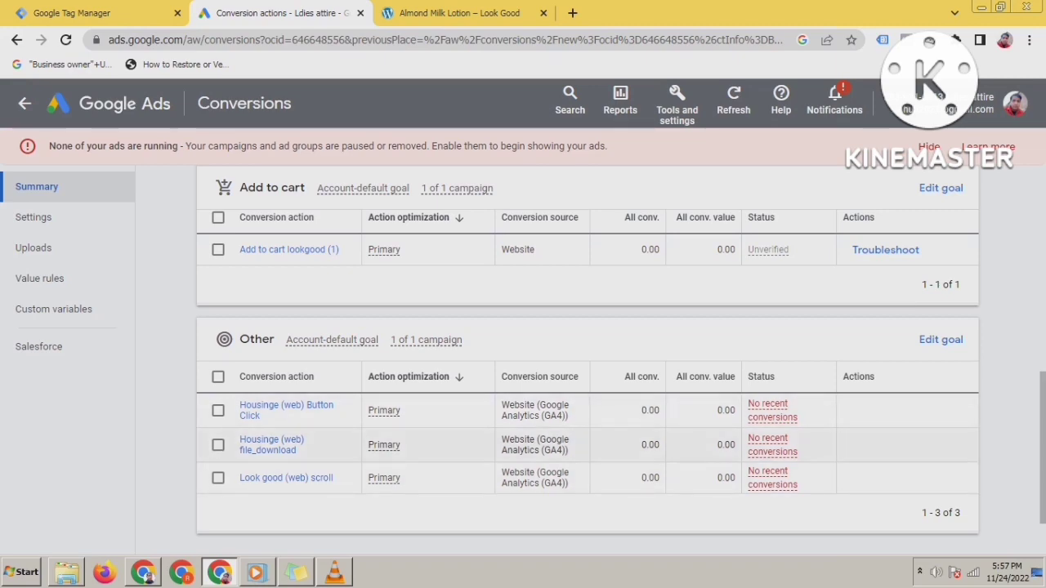
scroll(589, 360, up, 1)
scroll(589, 359, up, 2)
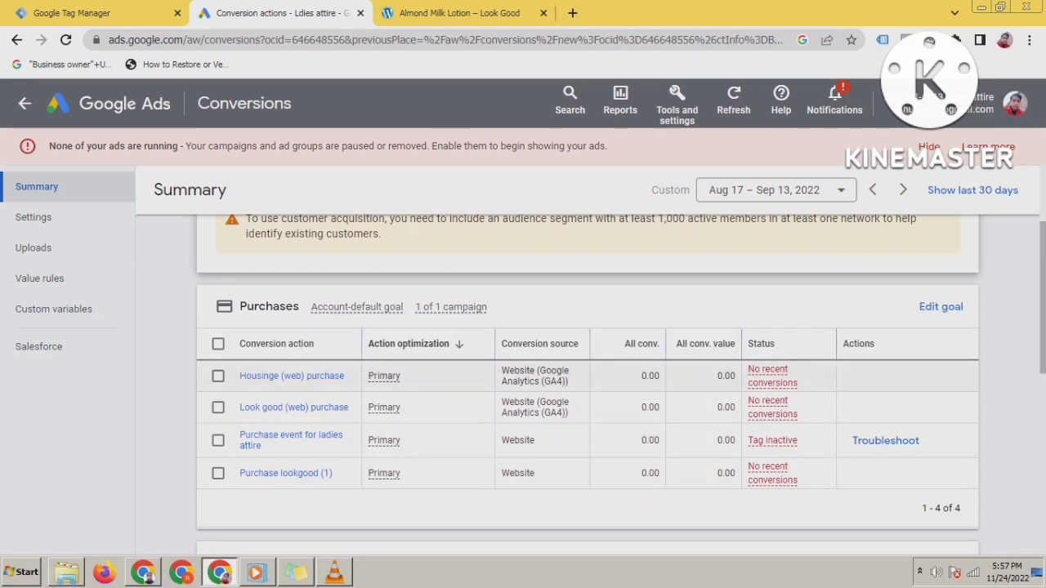
scroll(588, 368, down, 3)
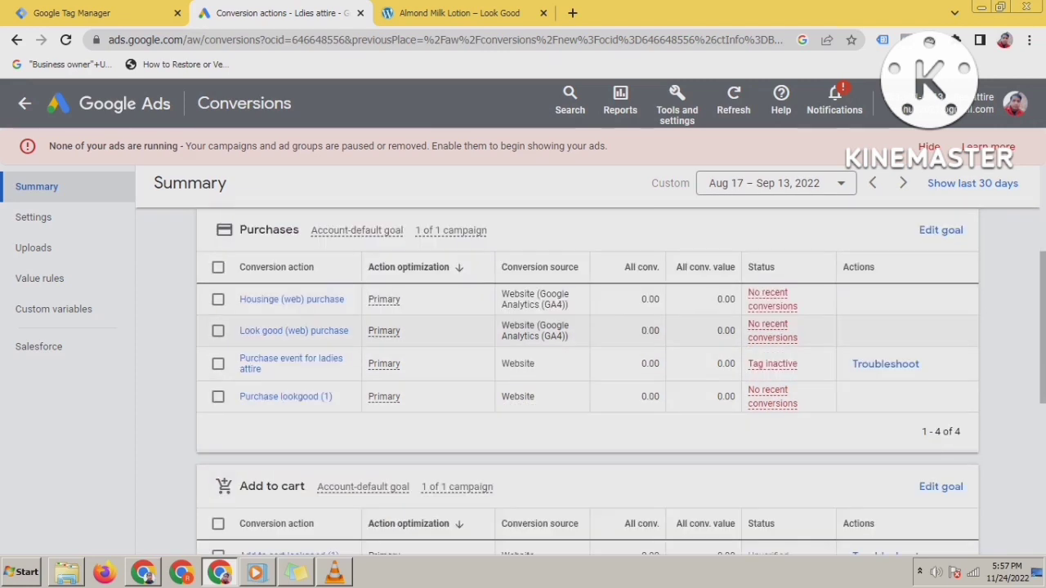